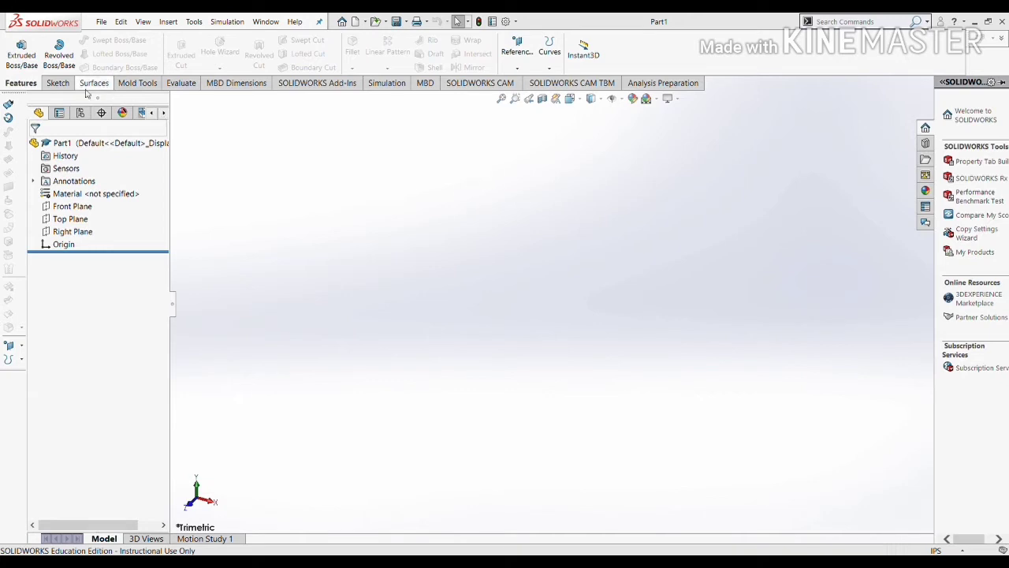
left_click(61, 84)
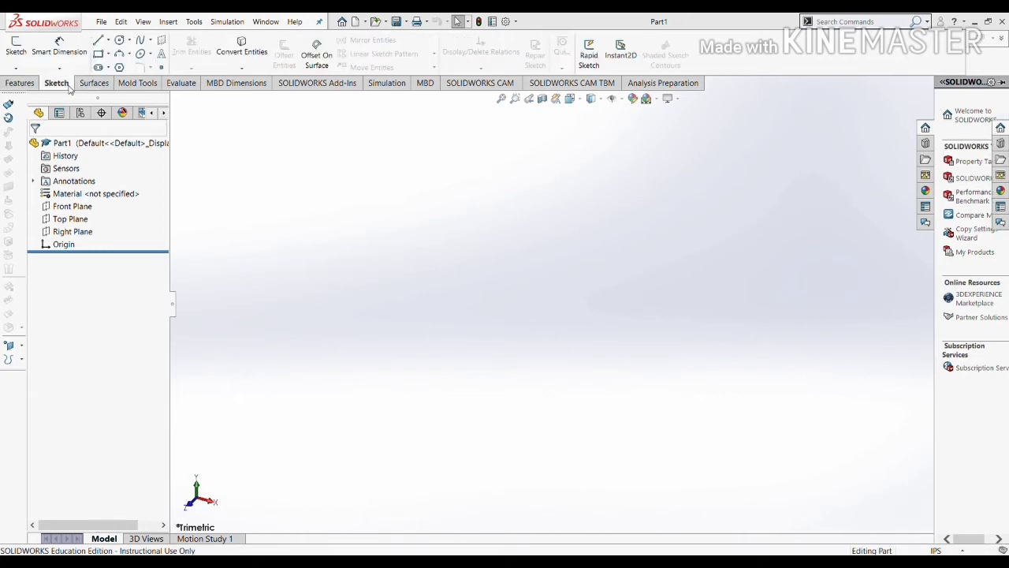
left_click(19, 83)
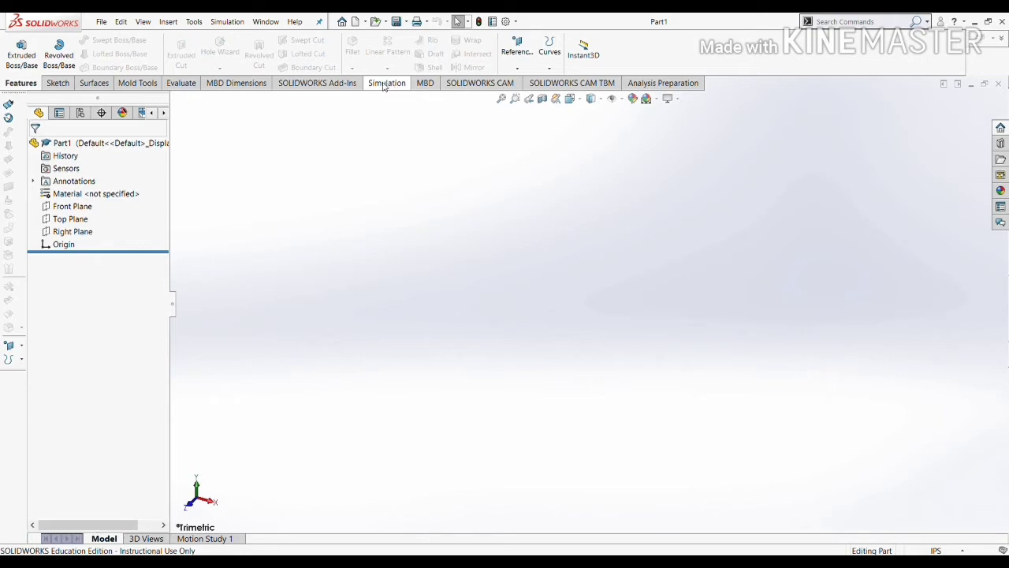
left_click(317, 83)
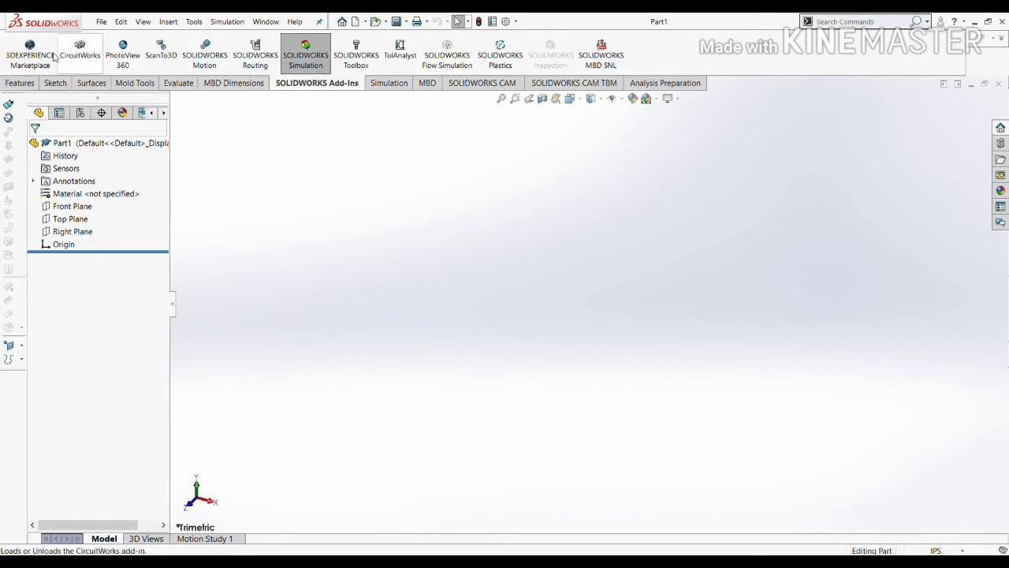
left_click(233, 83)
left_click(180, 83)
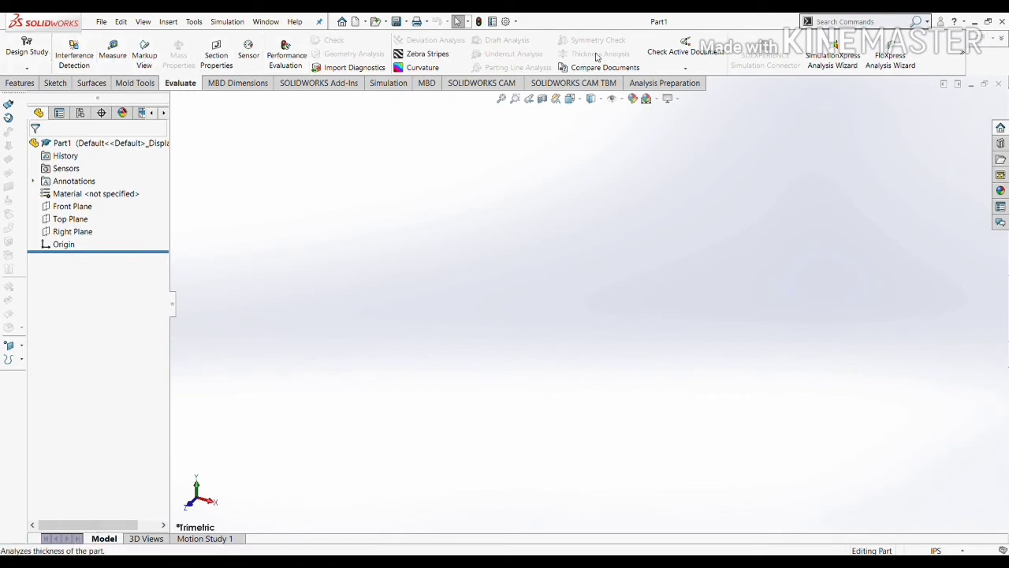
left_click(19, 83)
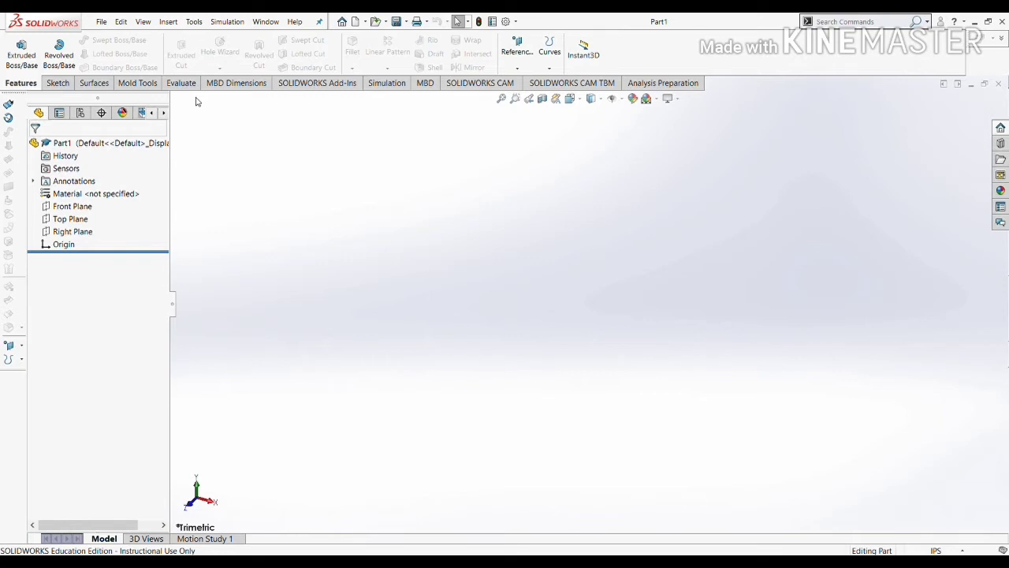
left_click(93, 83)
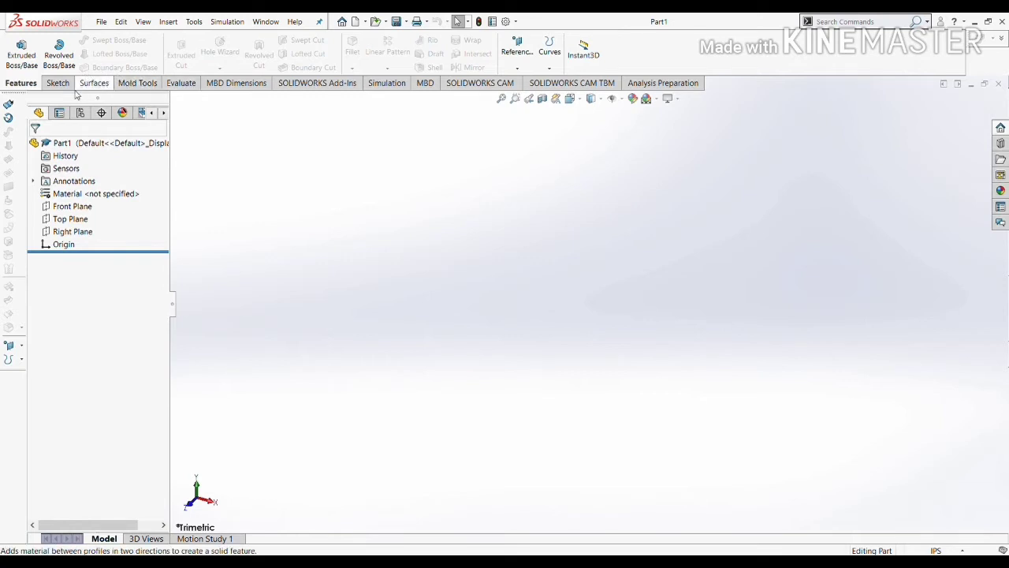
left_click(57, 83)
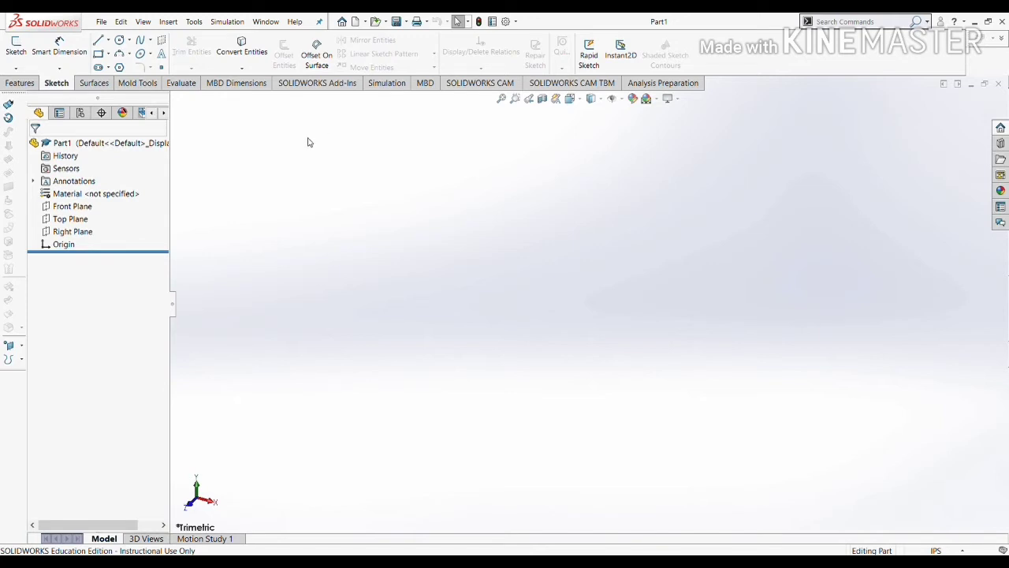
Step: Highlight the Front, Top and Right planes together and examine how they are oriented to one another
left_click(71, 206)
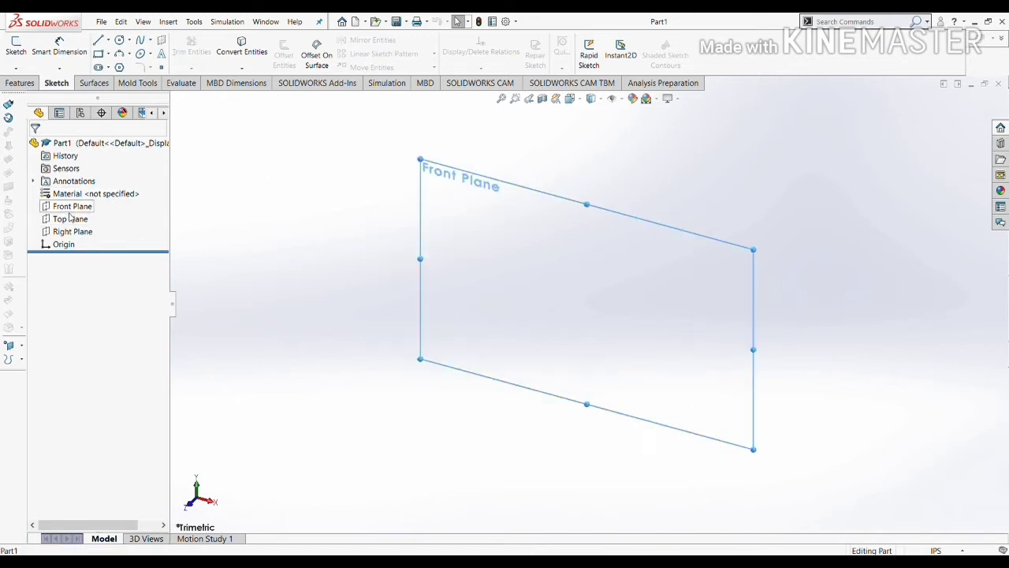
left_click(70, 219)
left_click(72, 231)
left_click(67, 219, "ctrl")
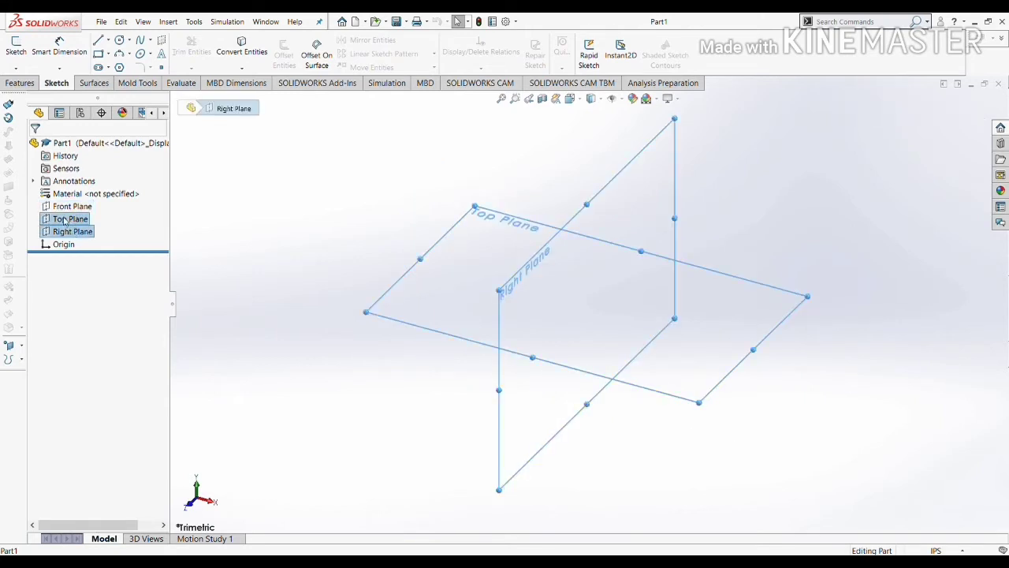
left_click(63, 208, "ctrl")
middle_click_drag(718, 319, 704, 304)
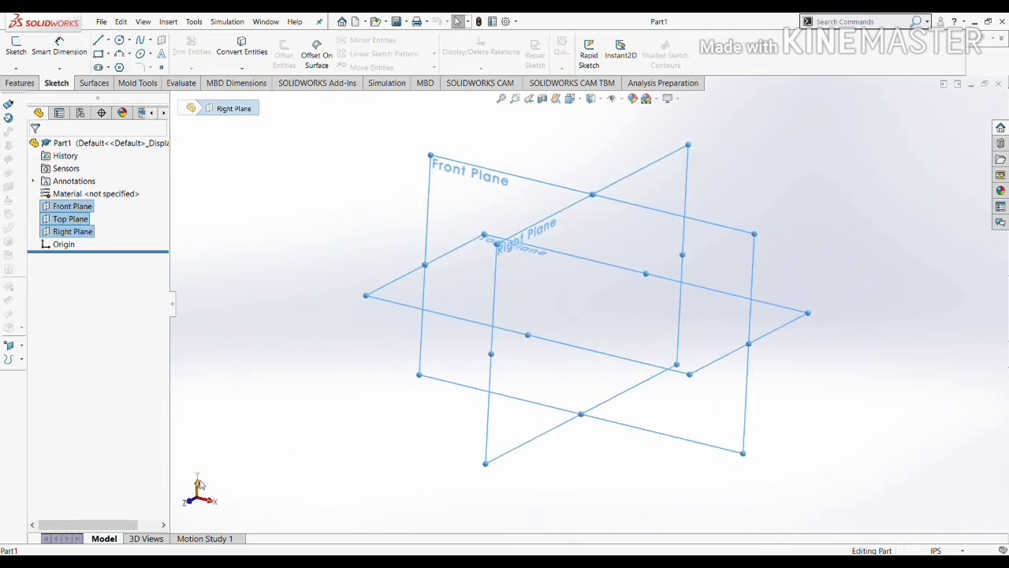
left_click(417, 233)
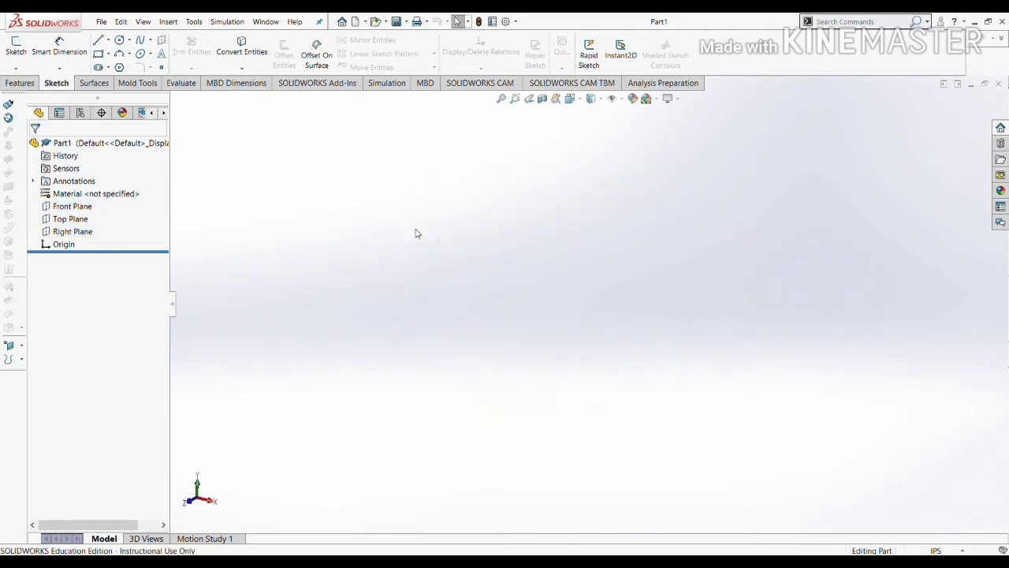
Step: Start a new sketch on the Top Plane
left_click(75, 218)
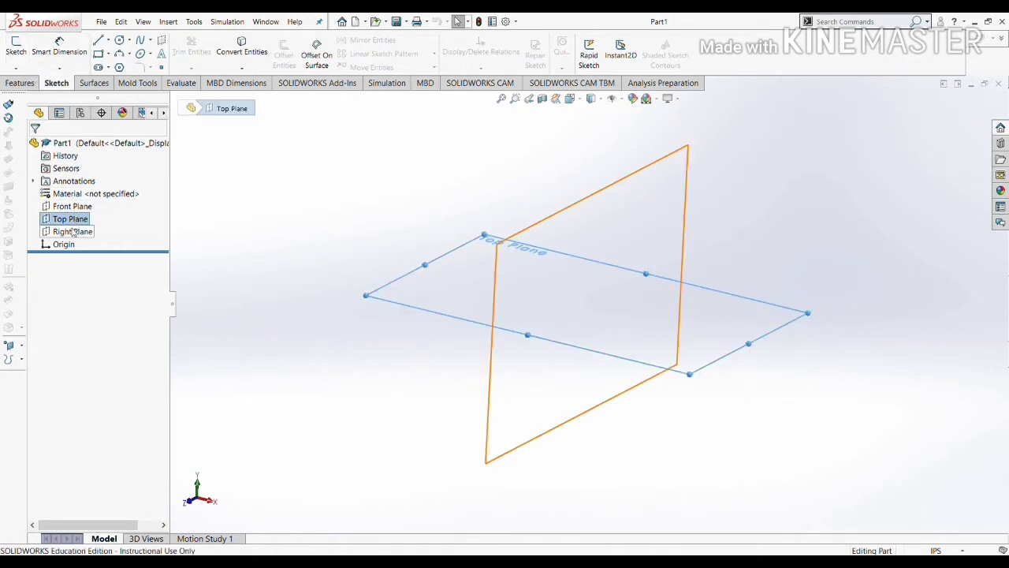
left_click(16, 46)
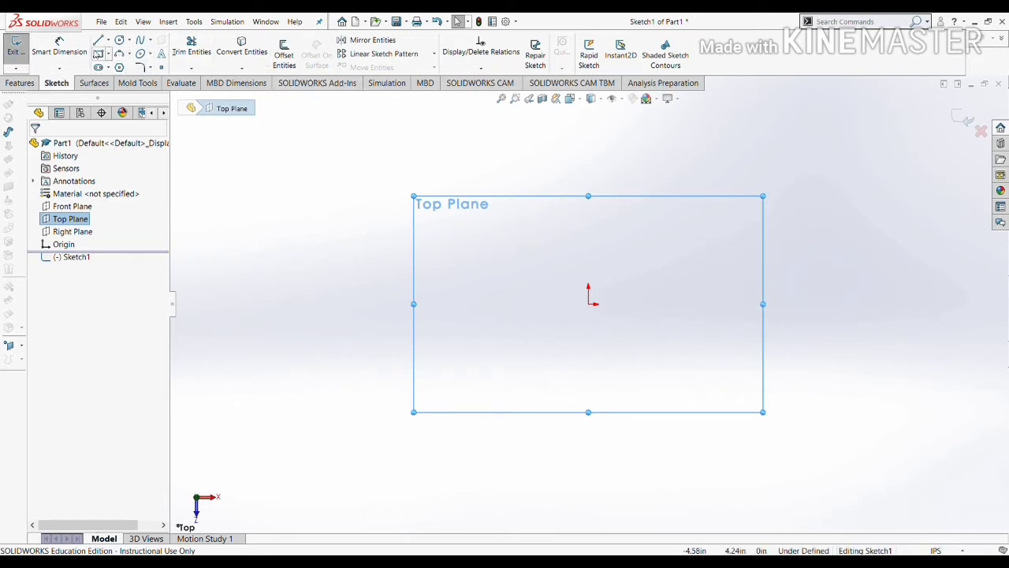
left_click(98, 53)
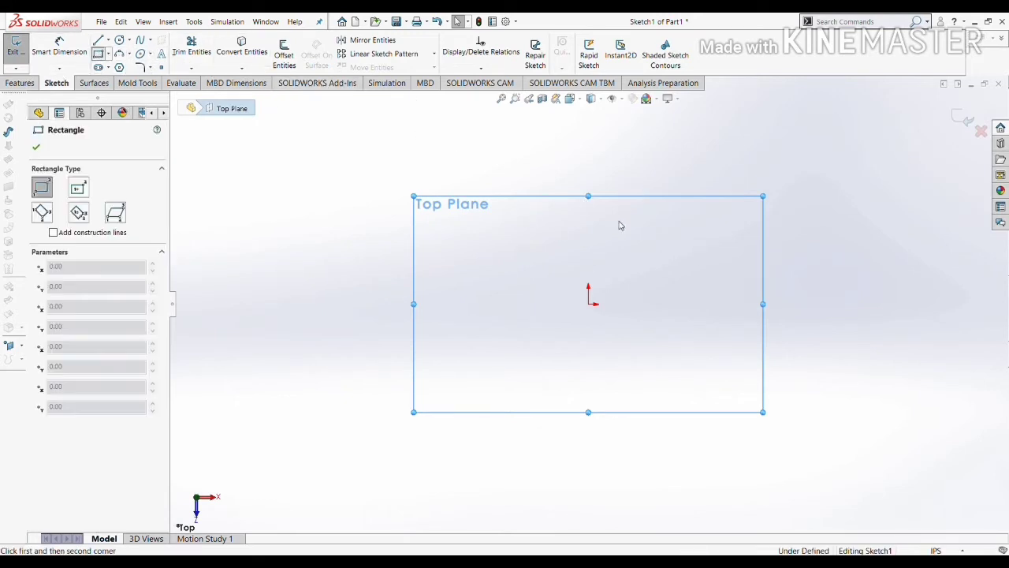
left_click(101, 39)
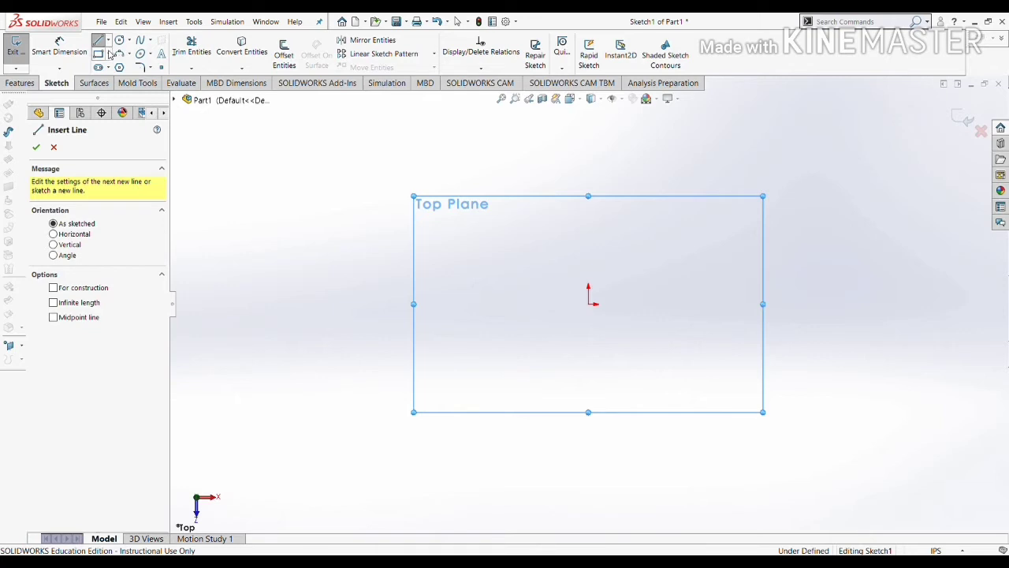
key("Escape")
left_click(98, 53)
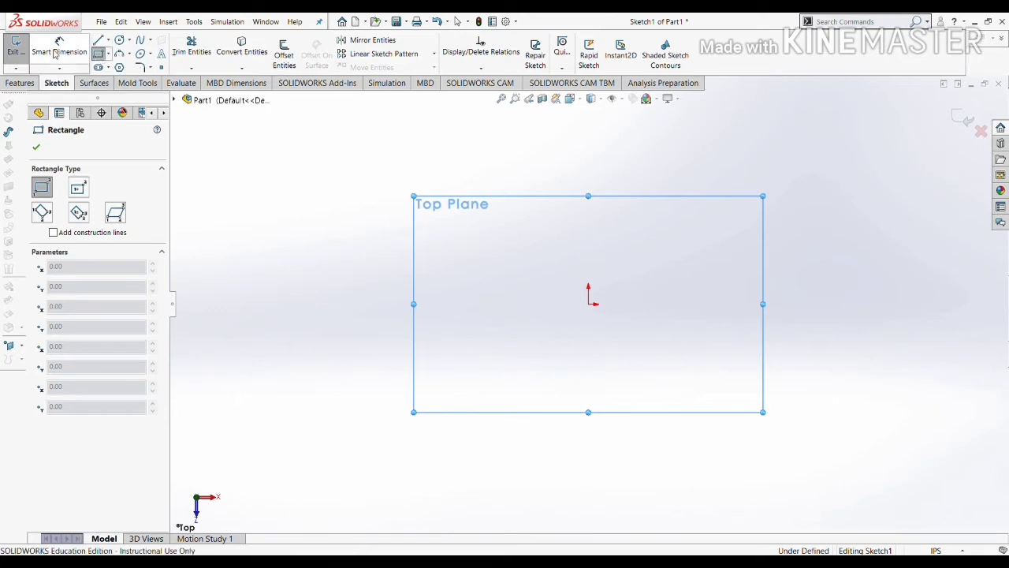
left_click(99, 54)
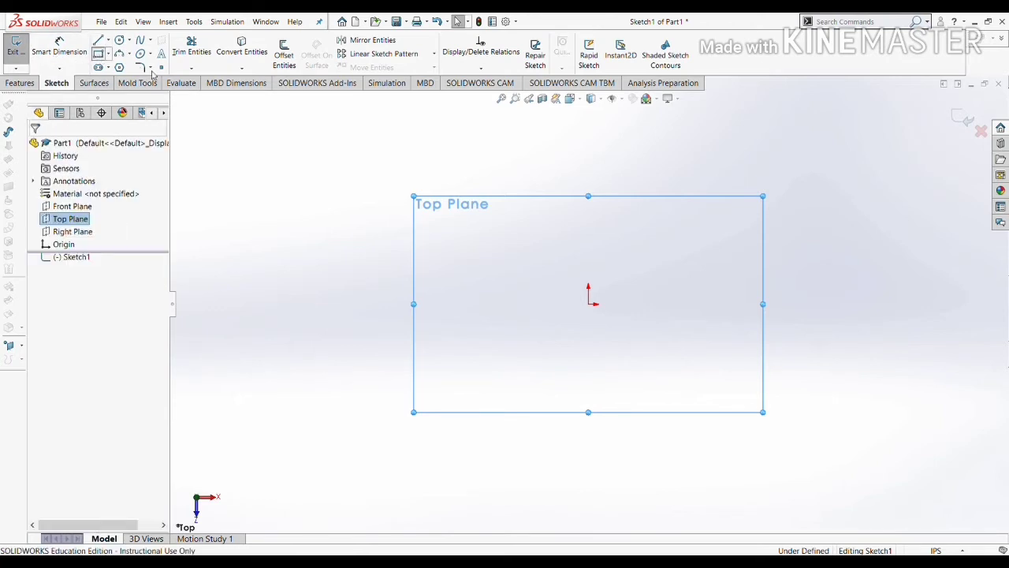
Step: Draw a corner rectangle about 1.46 in high, starting at the origin and extending up and to the right
left_click(98, 54)
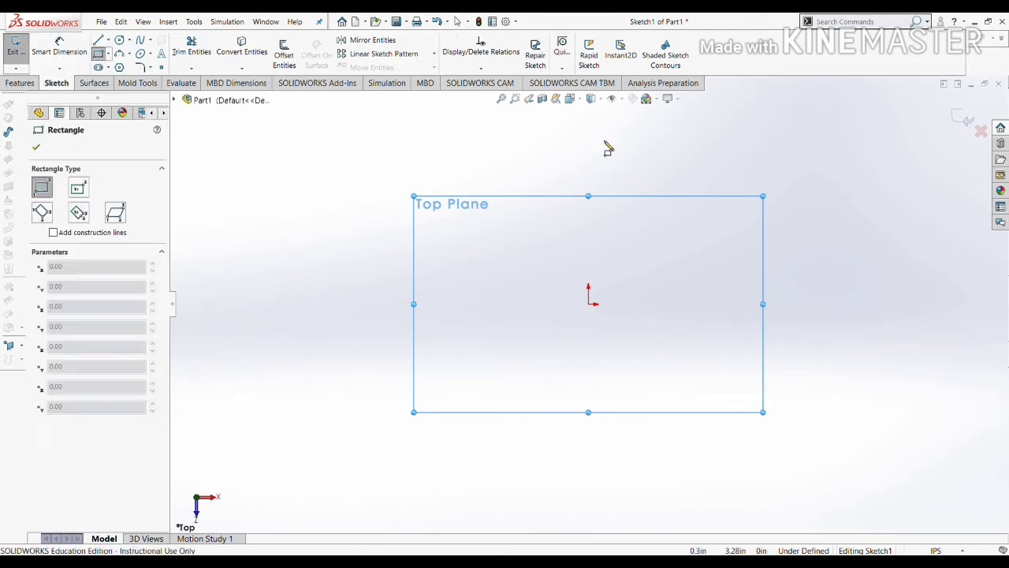
left_click(588, 305)
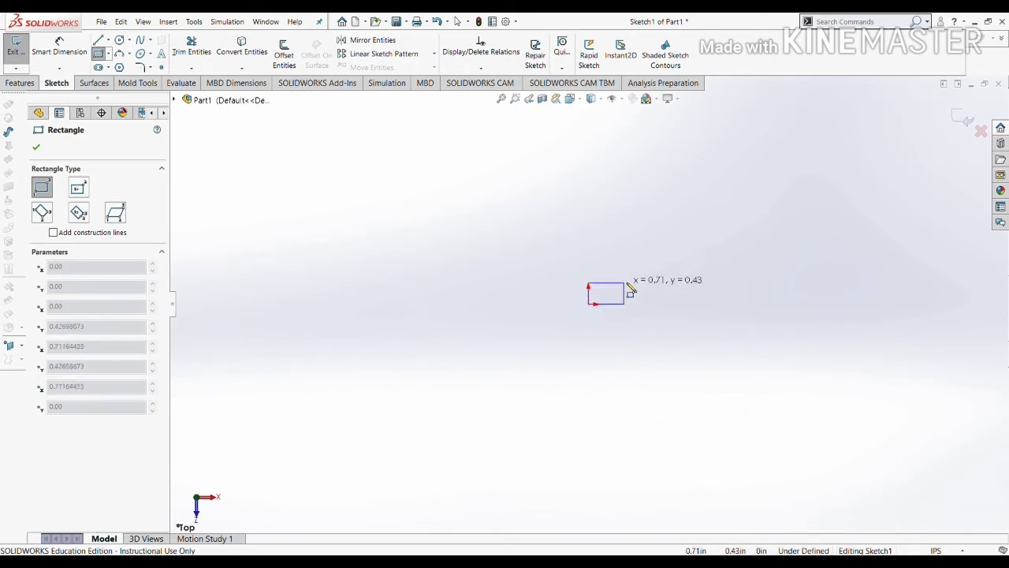
left_click(711, 231)
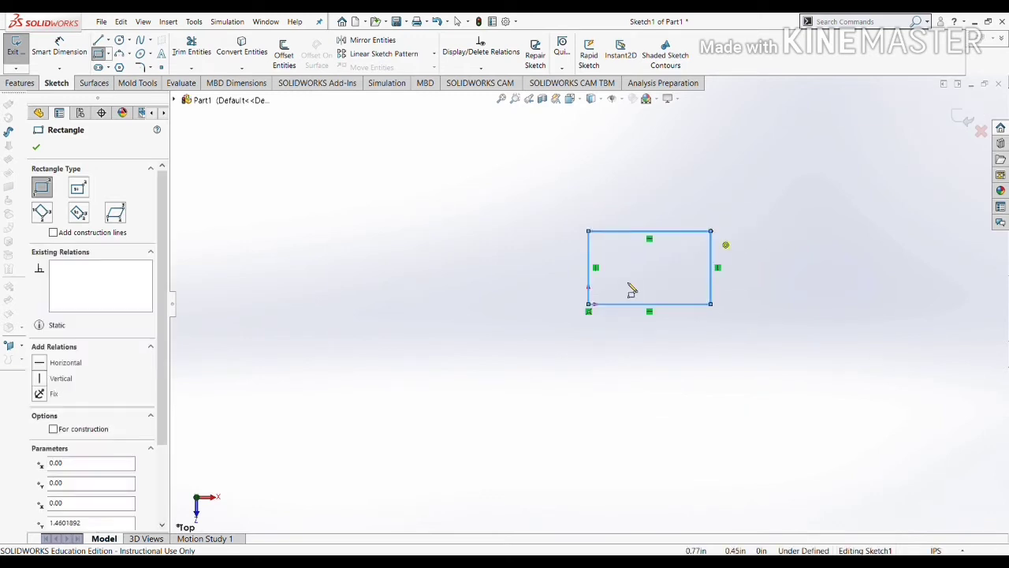
key("Escape")
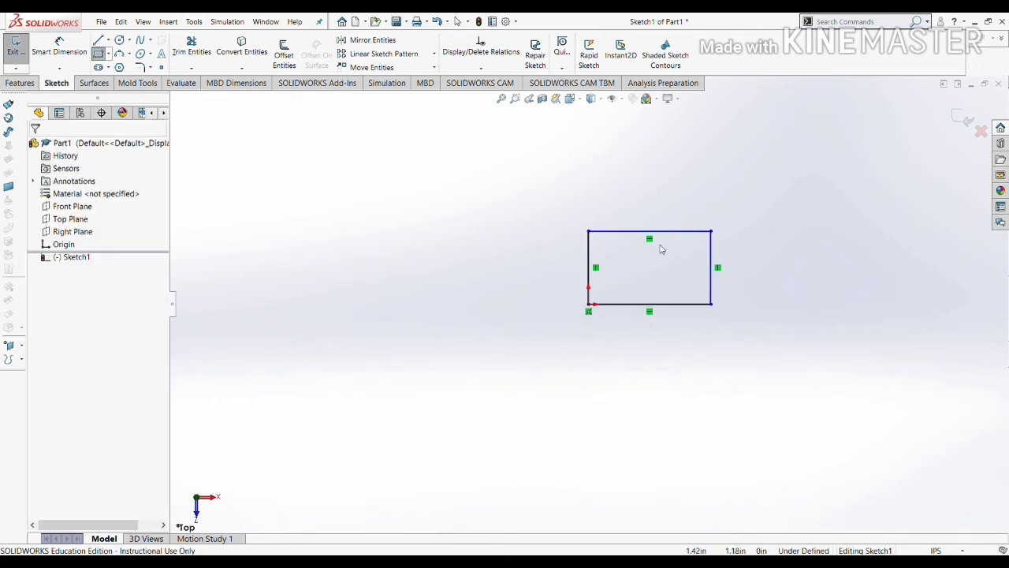
key("Escape")
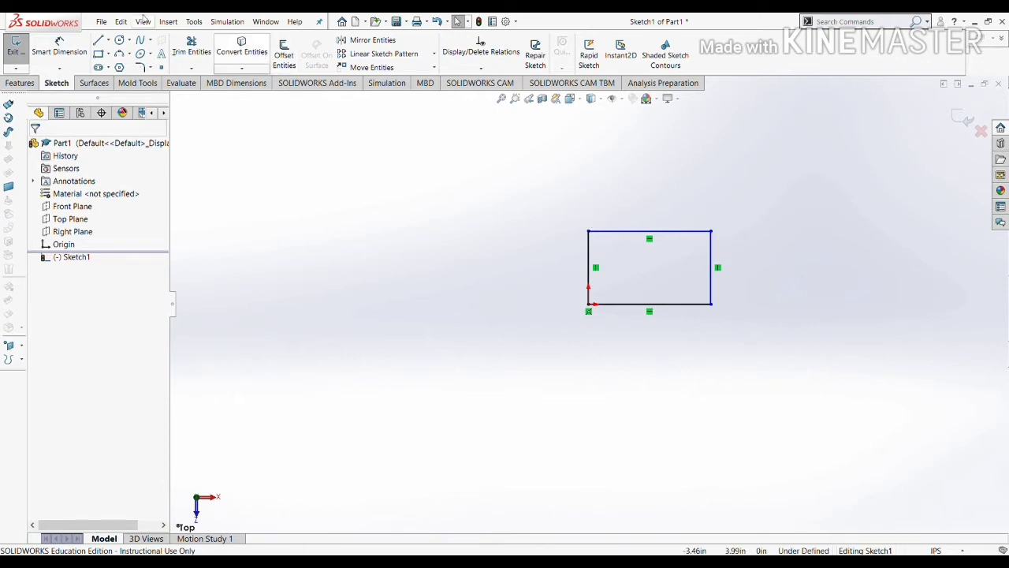
Step: Dimension the rectangle's right vertical edge with Smart Dimension and set it to 2 in
left_click(59, 46)
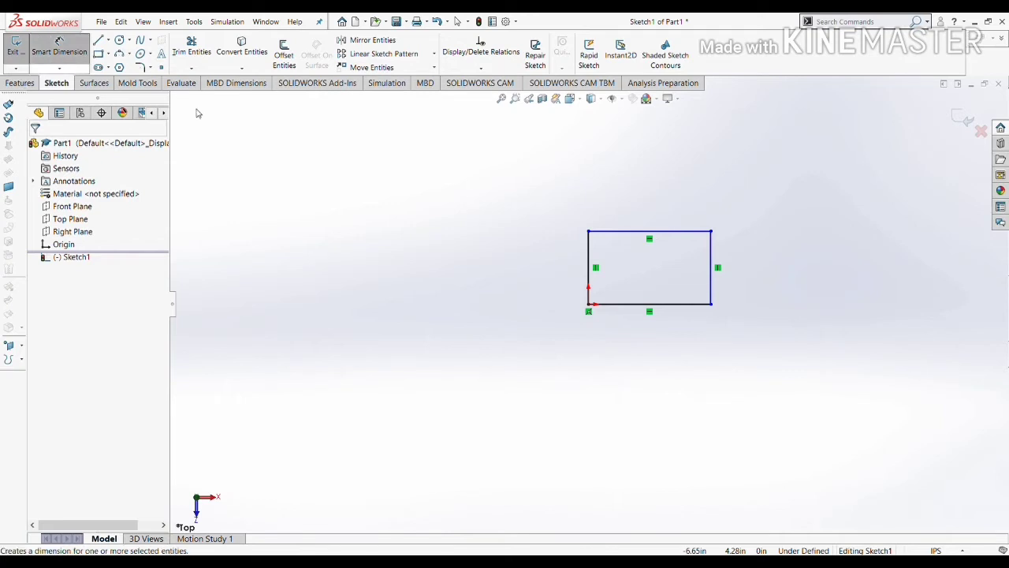
left_click(712, 256)
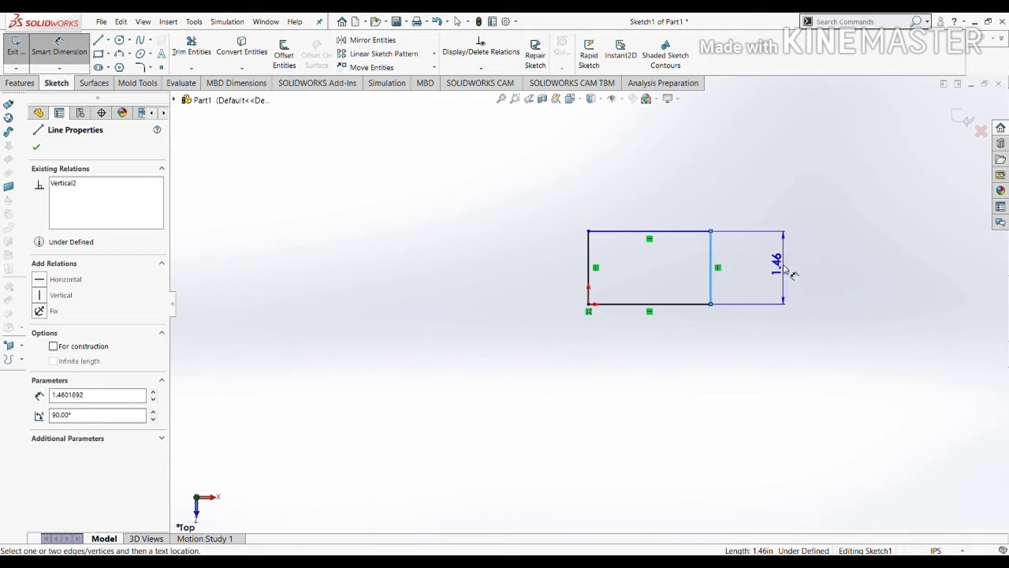
left_click(775, 265)
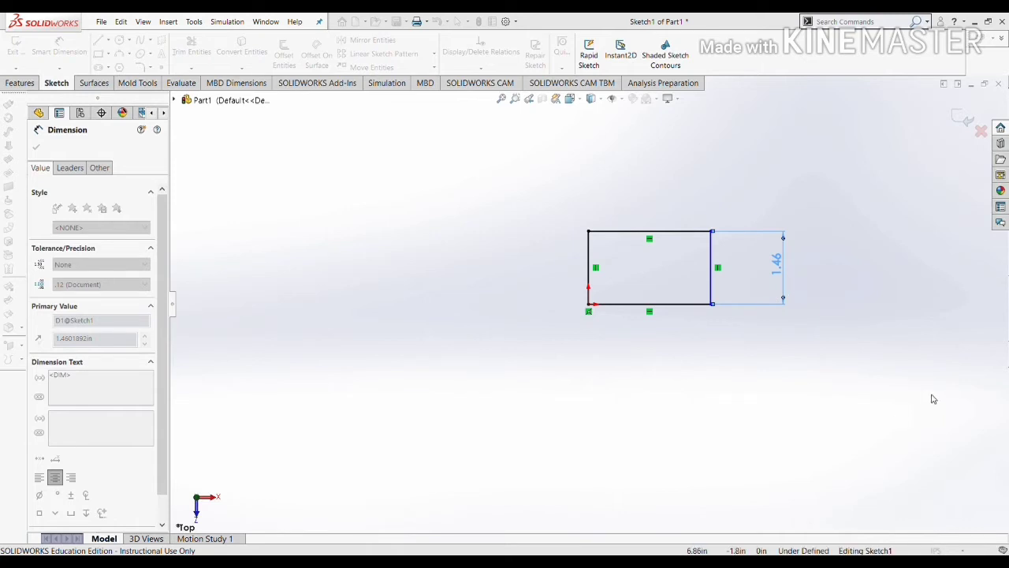
type("2")
key("Return")
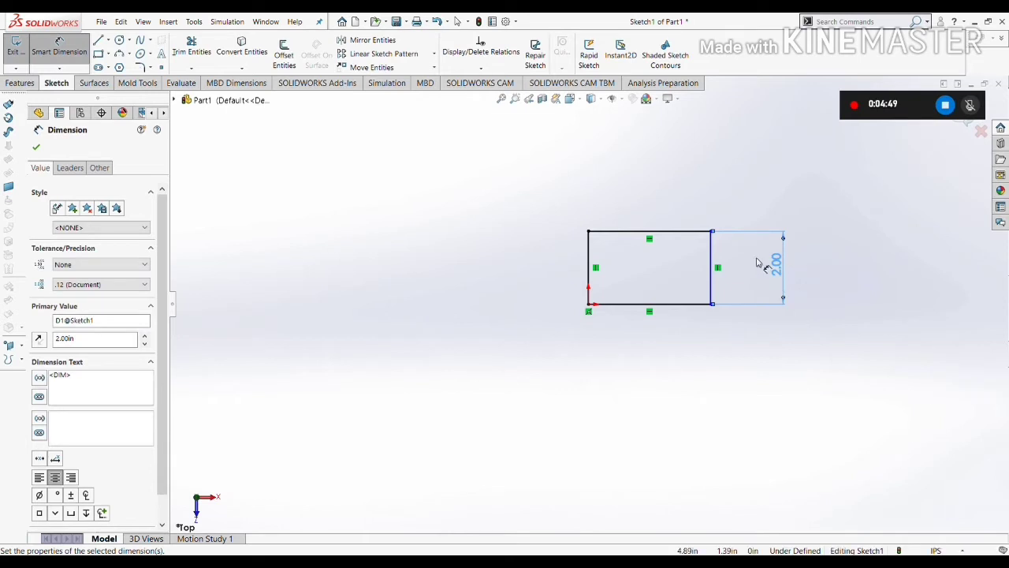
key("Escape")
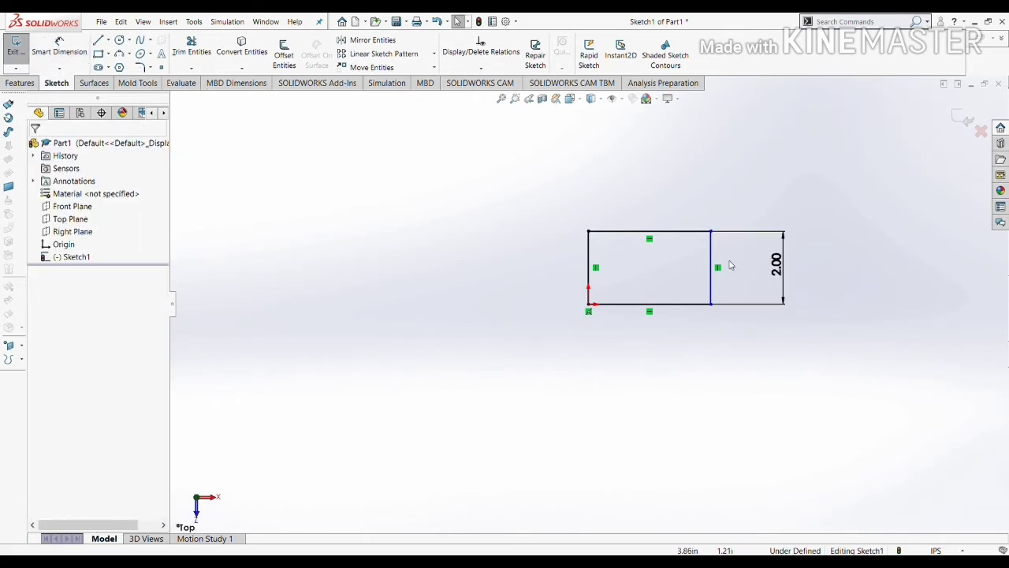
Step: Inspect the properties and definition status of the rectangle's top edge and upper-left corner point
left_click(671, 233)
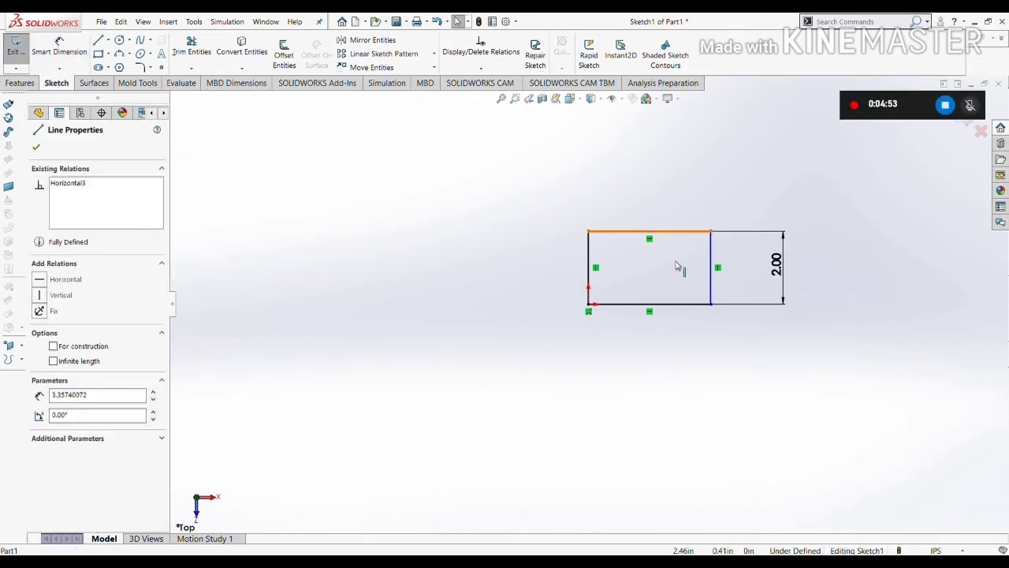
left_click(621, 214)
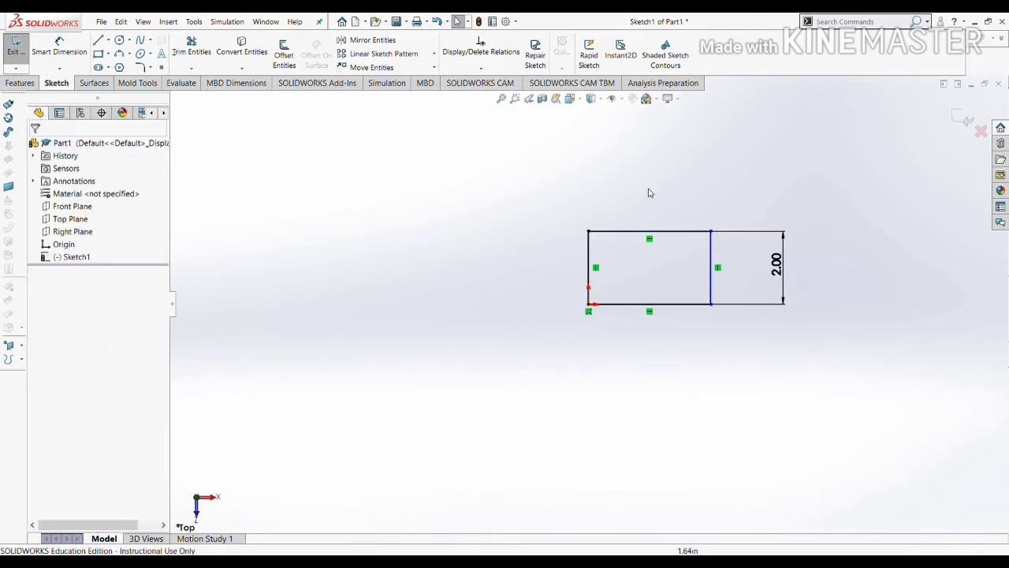
left_click(588, 231)
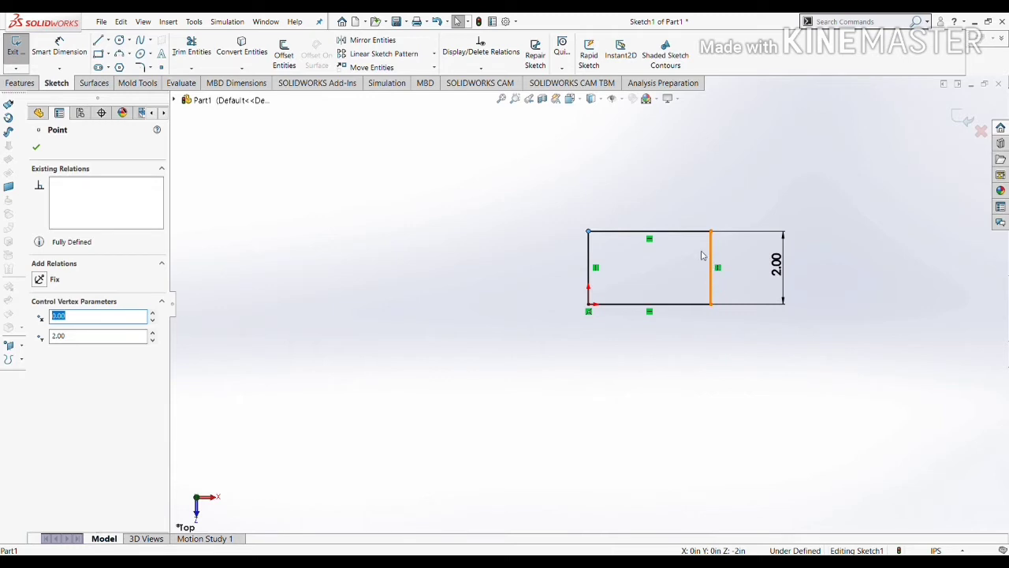
left_click(635, 231)
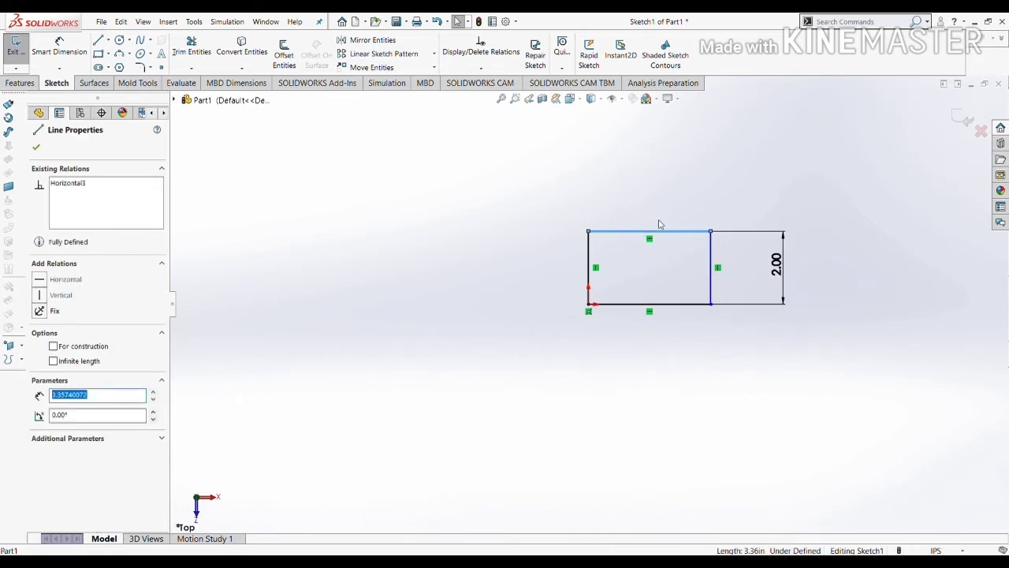
left_click(704, 323)
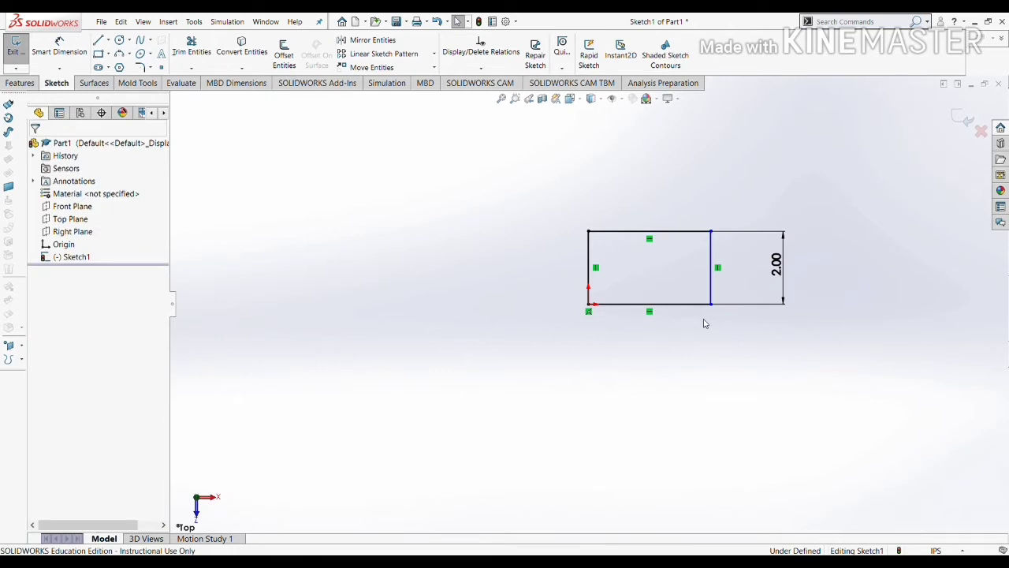
Step: Widen the rectangle freehand by pulling its under-defined right vertical edge outward
left_click_drag(712, 293, 737, 292)
left_click(917, 442)
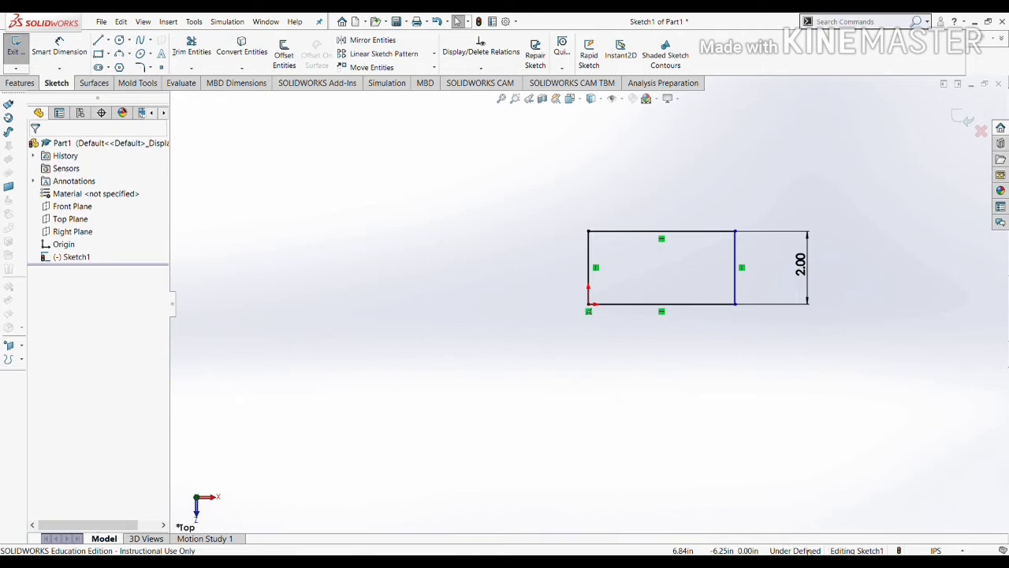
mouse_move(531, 181)
left_mouse_down()
mouse_move(707, 300)
mouse_move(895, 383)
left_mouse_up()
left_click(876, 408)
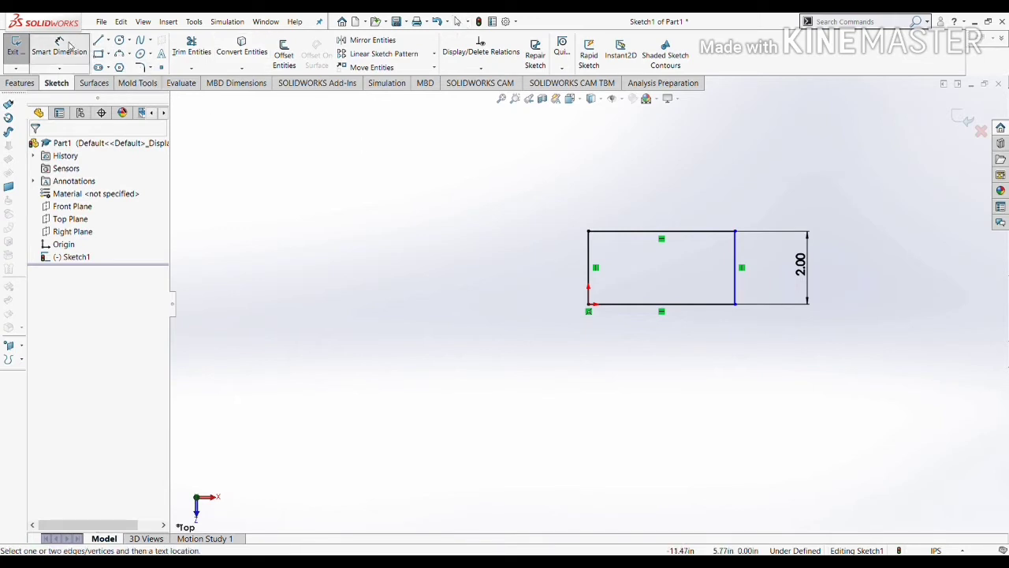
Step: Dimension the rectangle's top edge with Smart Dimension and set its length to 2 in
left_click(82, 65)
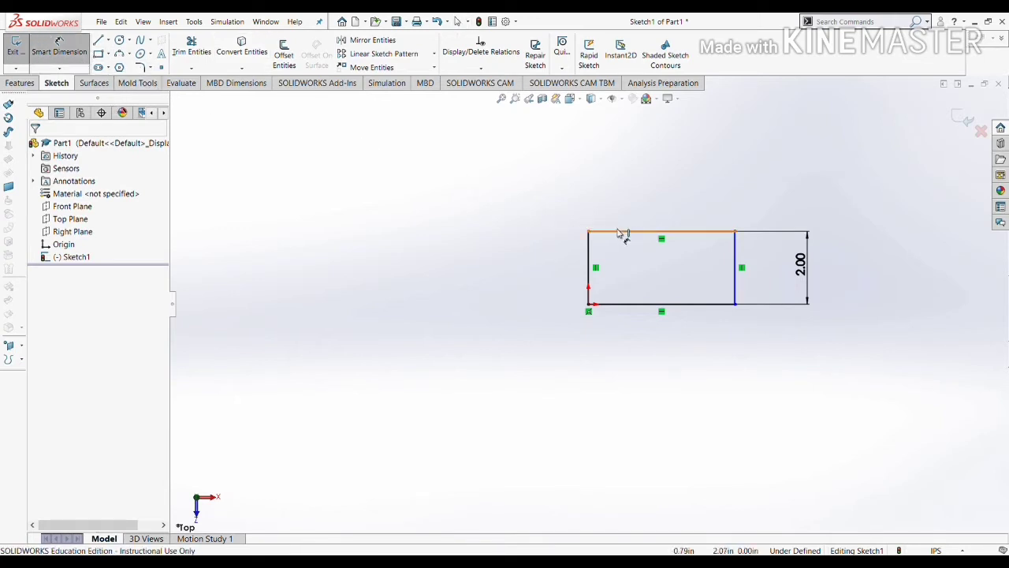
left_click(619, 232)
left_click(633, 202)
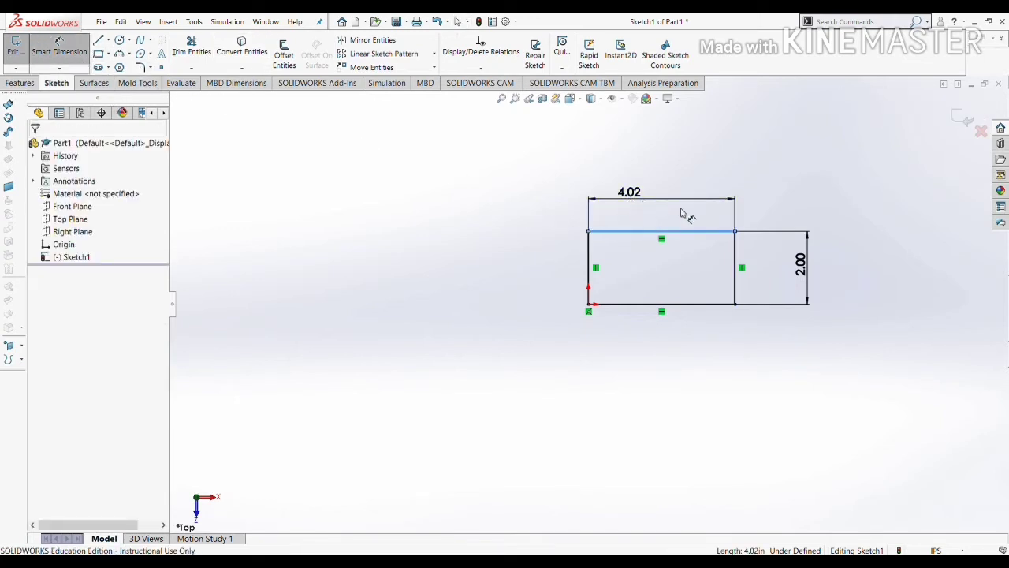
type("2.00in")
key("Return")
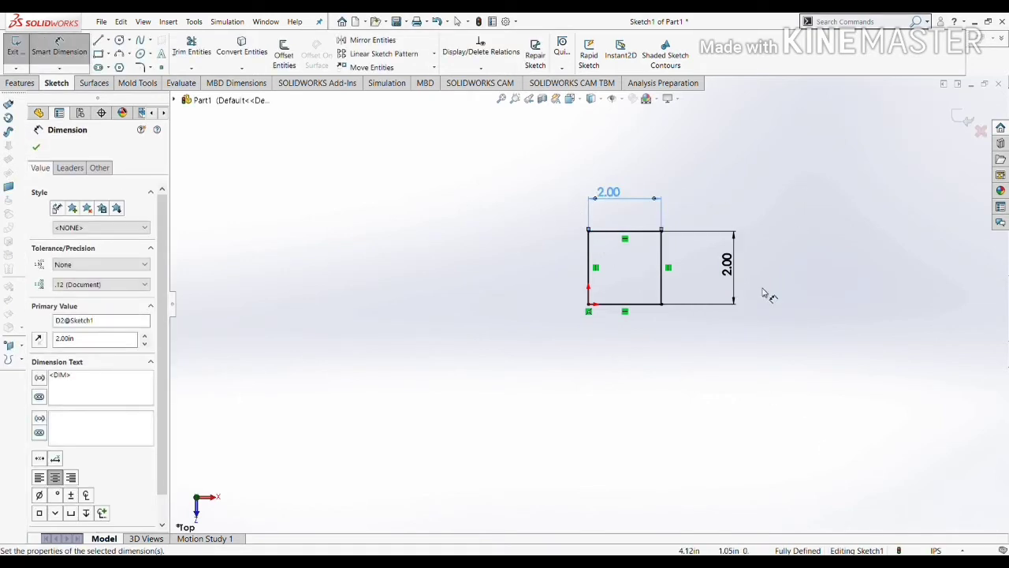
key("Escape")
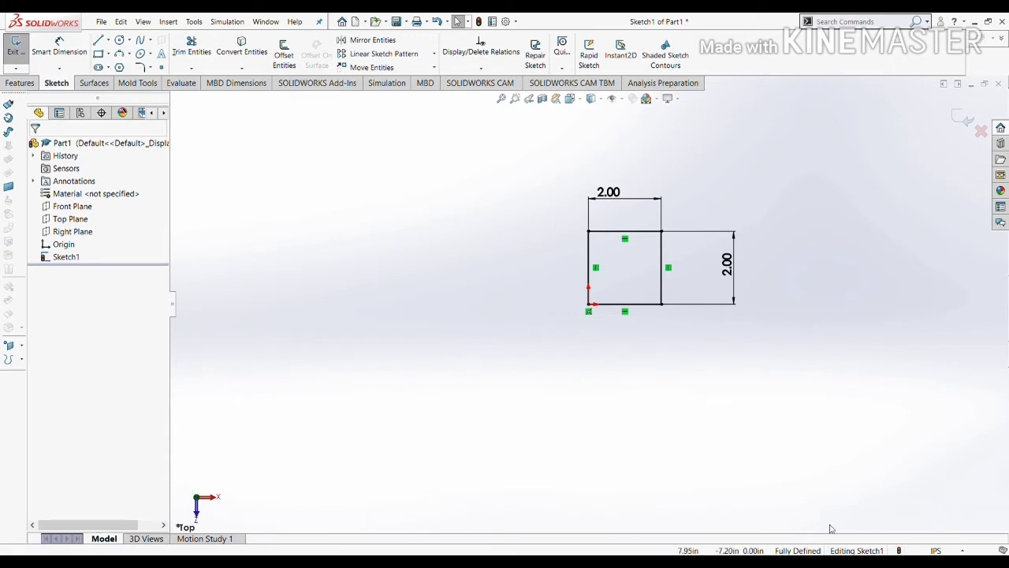
Step: Inspect the square's upper corner points and left edge, including its vertical relation and definition status
scroll(642, 270, "down", 2)
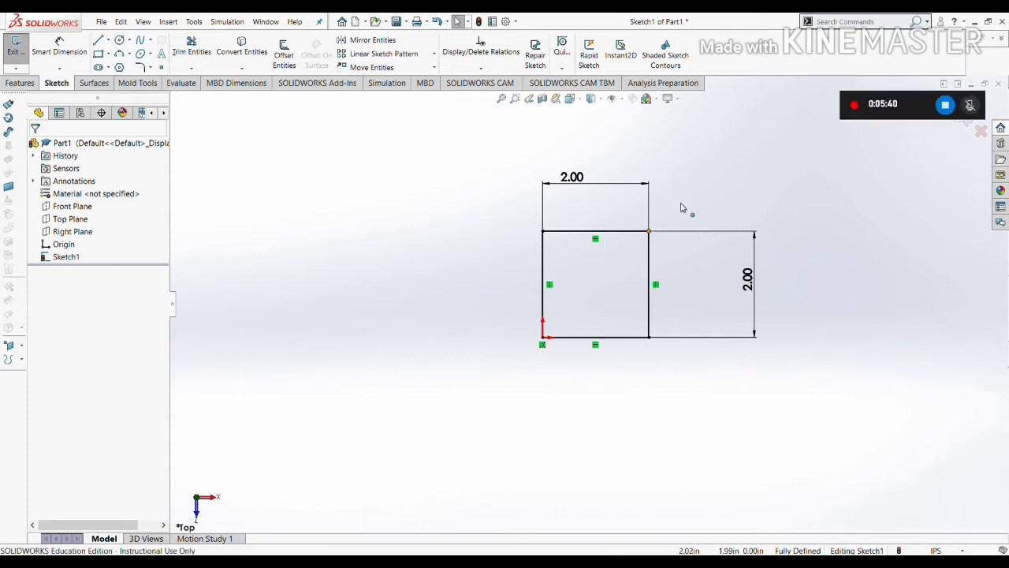
left_click(649, 231)
left_click(552, 245)
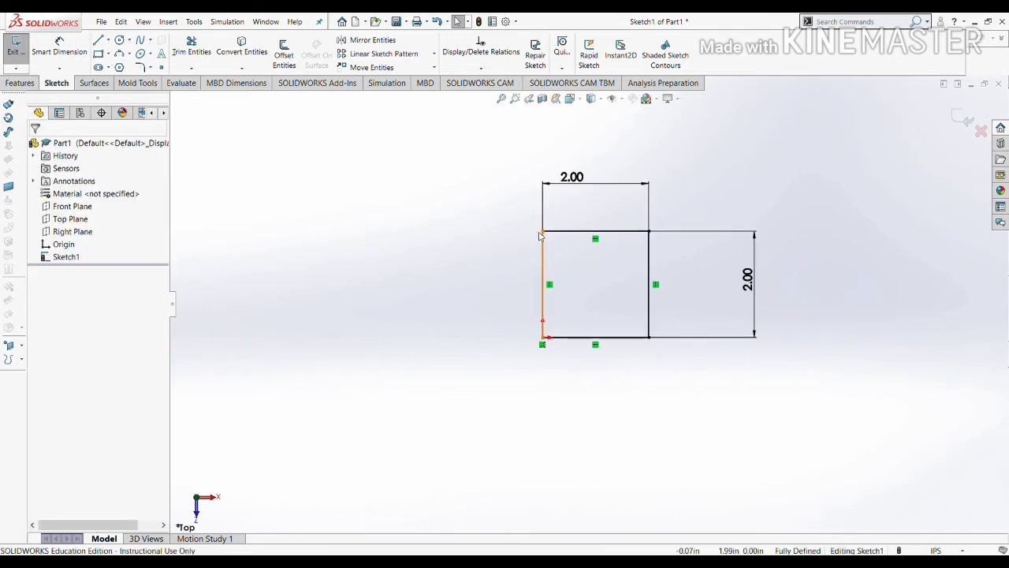
left_click(543, 231)
left_click(519, 333)
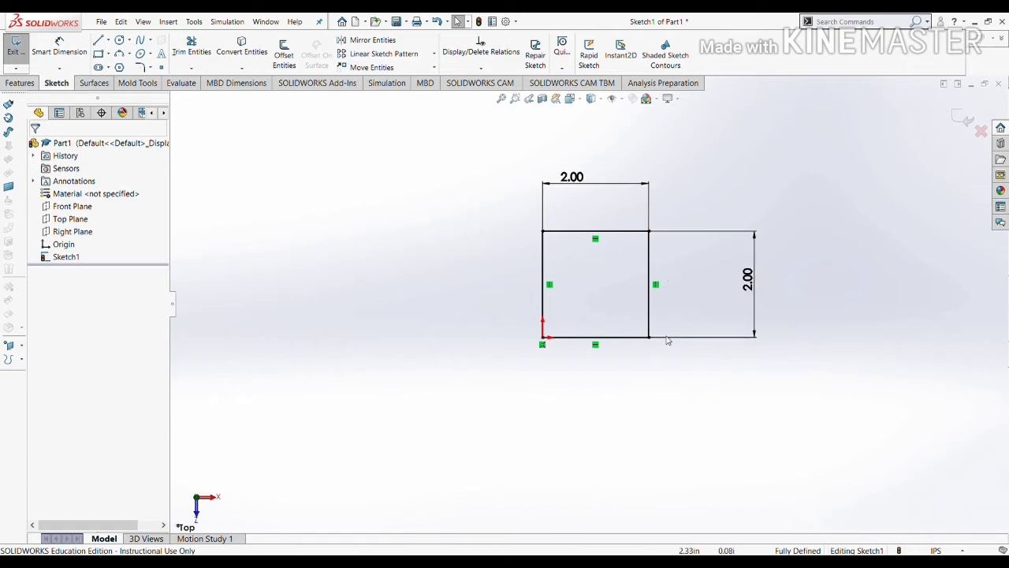
left_click(549, 284)
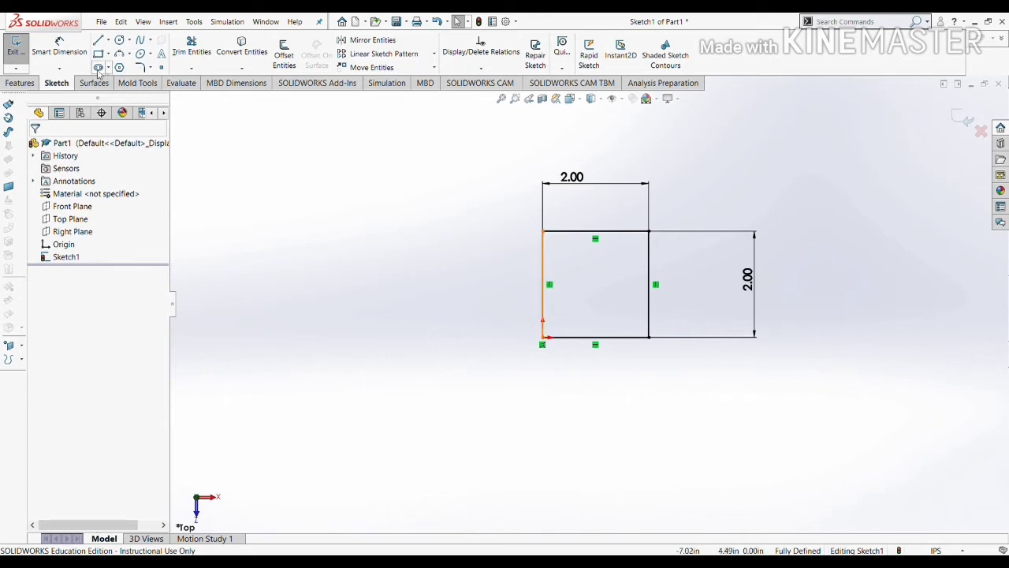
Step: Start an Extruded Boss/Base from the square sketch with a Blind depth of 2 in
left_click(23, 83)
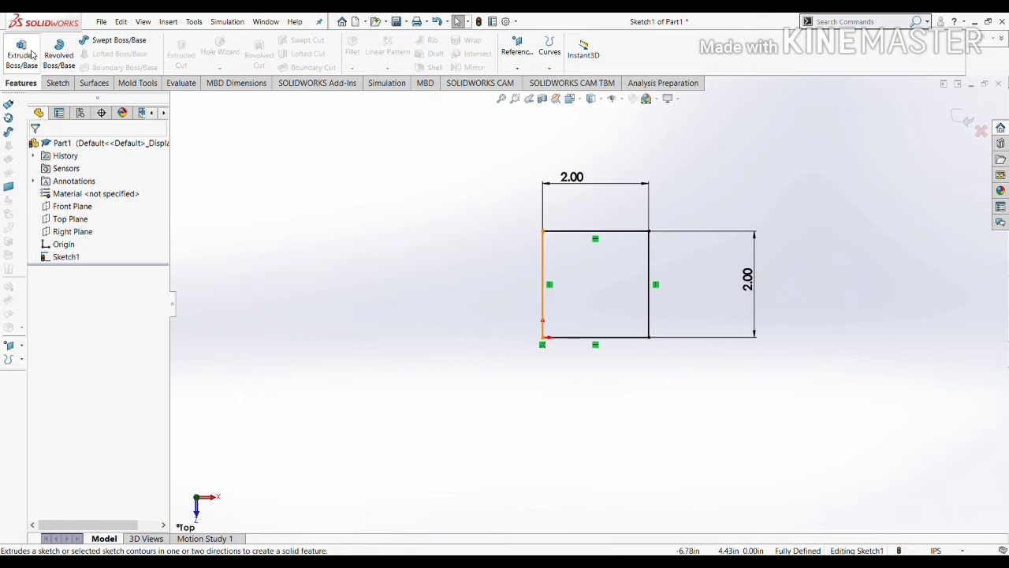
left_click(31, 54)
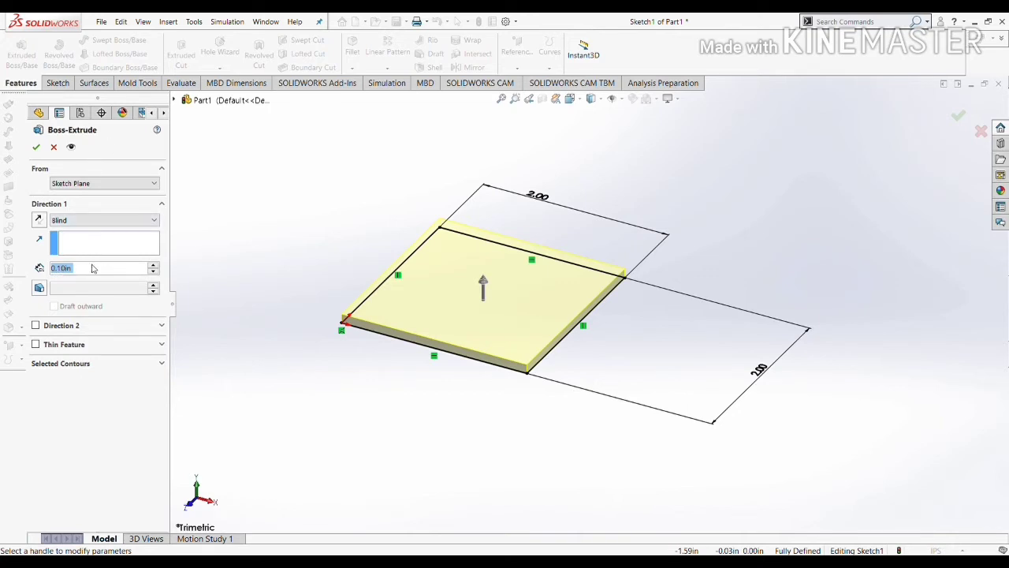
type("2")
key("Return")
scroll(488, 171, "up", 4)
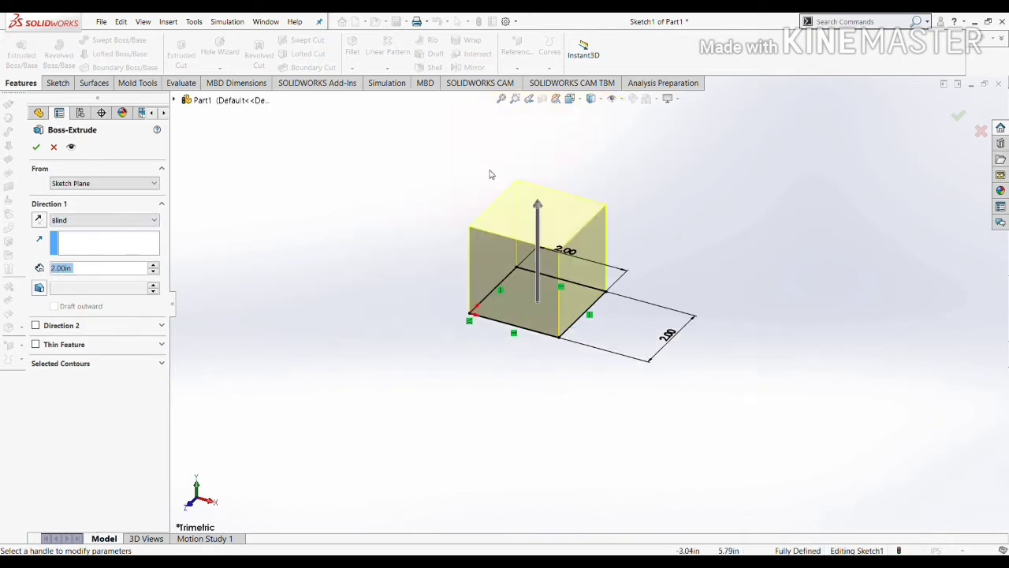
scroll(568, 231, "down", 3)
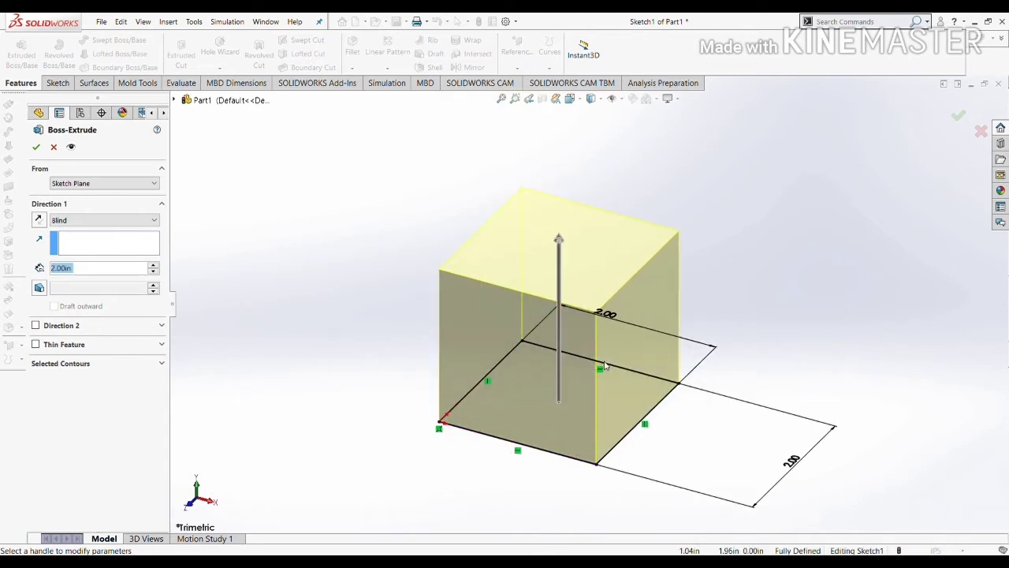
Step: Try shortening the extrusion freehand to about 1 in, reset its depth to 2 in and accept the feature
left_click(561, 243)
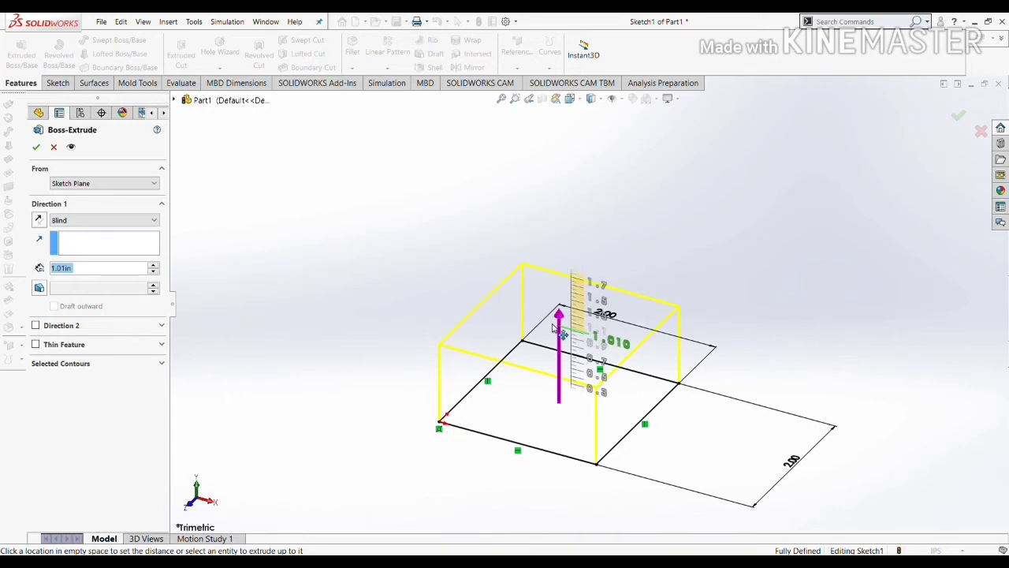
left_click(558, 331)
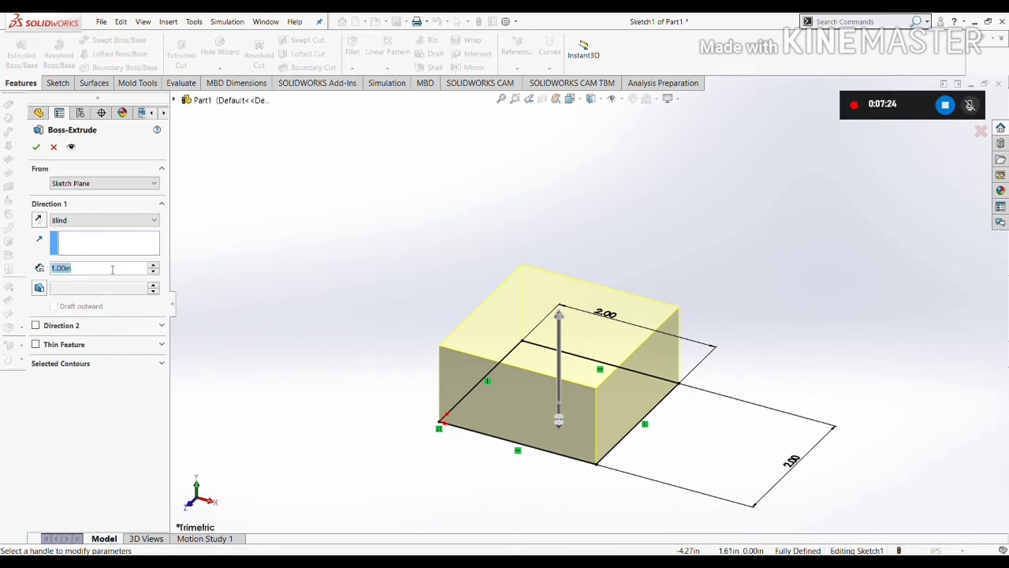
type("2")
key("Return")
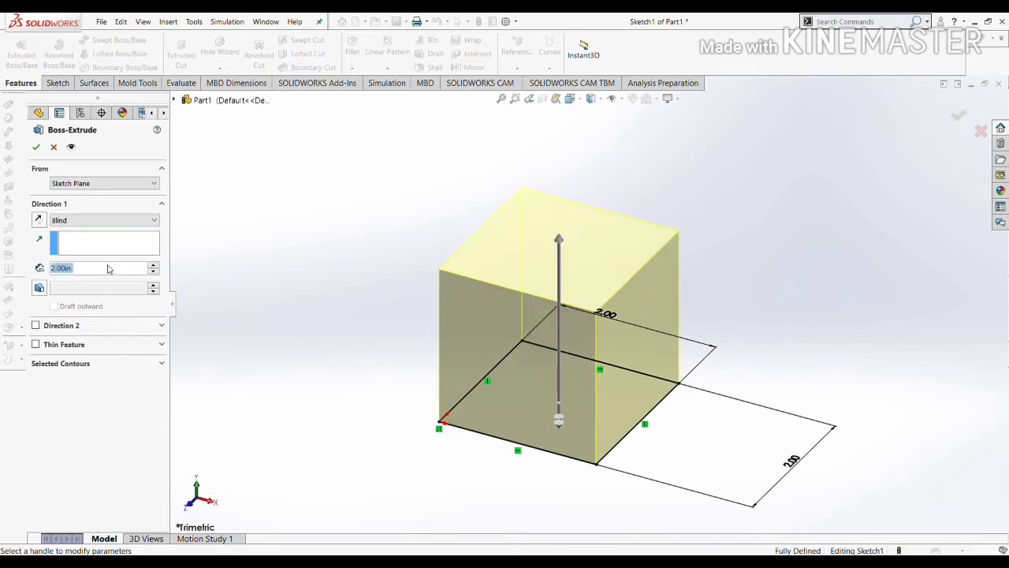
middle_click_drag(744, 407, 584, 410)
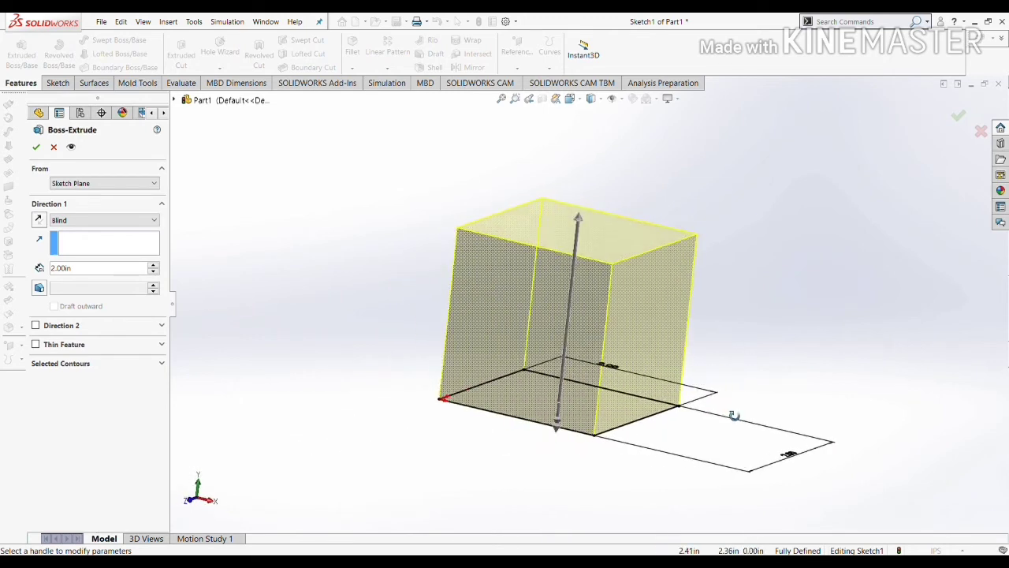
left_click(35, 147)
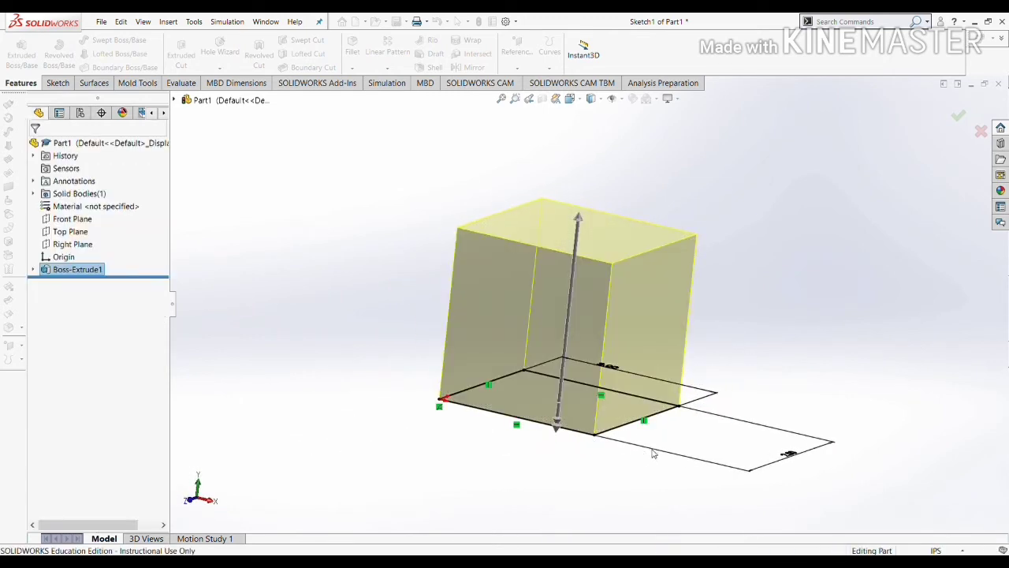
Step: Examine the extruded cube from several angles, checking its individual faces and the extent of its extrusion feature
mouse_move(643, 323)
middle_mouse_down()
mouse_move(712, 345)
mouse_move(654, 354)
mouse_move(717, 406)
mouse_move(865, 460)
mouse_move(671, 463)
middle_mouse_up()
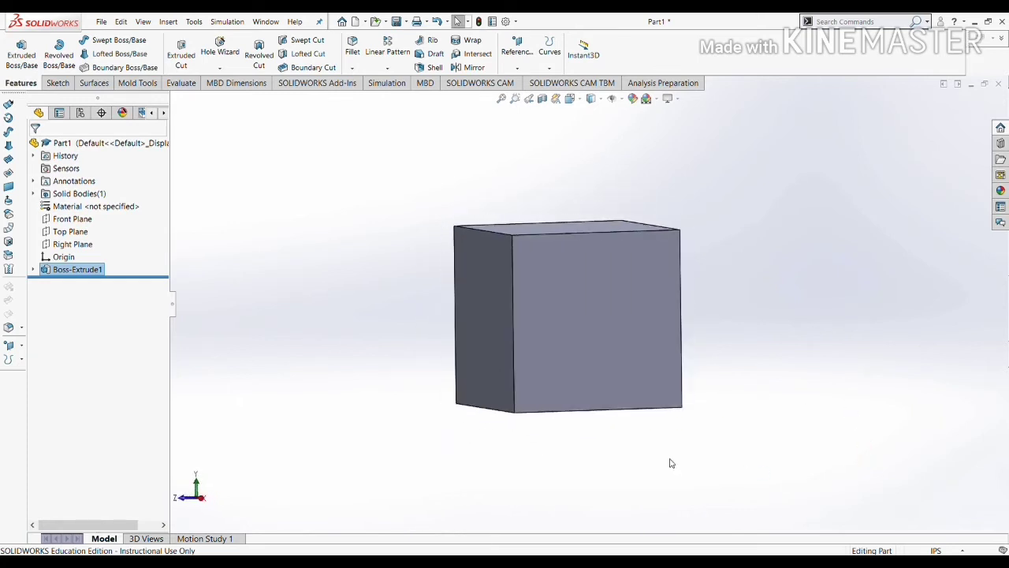
mouse_move(751, 380)
middle_mouse_down()
mouse_move(691, 361)
mouse_move(612, 360)
mouse_move(542, 412)
mouse_move(766, 494)
mouse_move(792, 433)
mouse_move(801, 368)
mouse_move(721, 417)
middle_mouse_up()
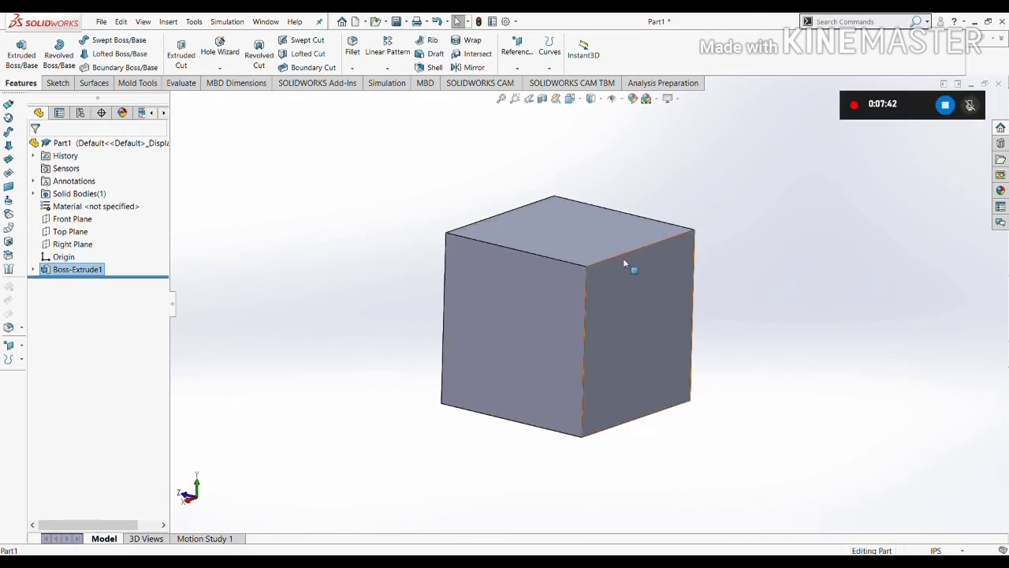
left_click(604, 230)
left_click(533, 289)
middle_click_drag(643, 330, 780, 172)
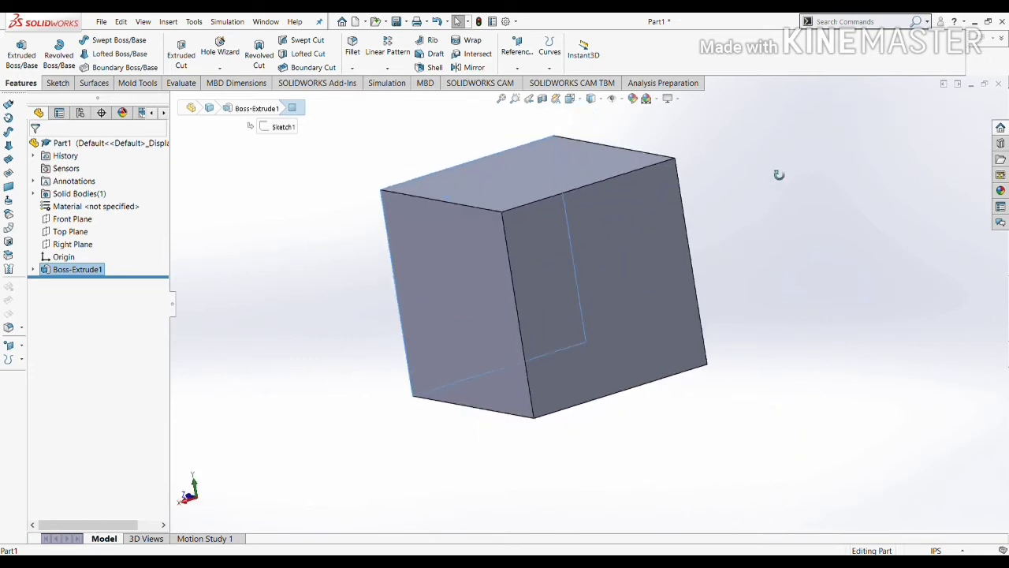
left_click(83, 269)
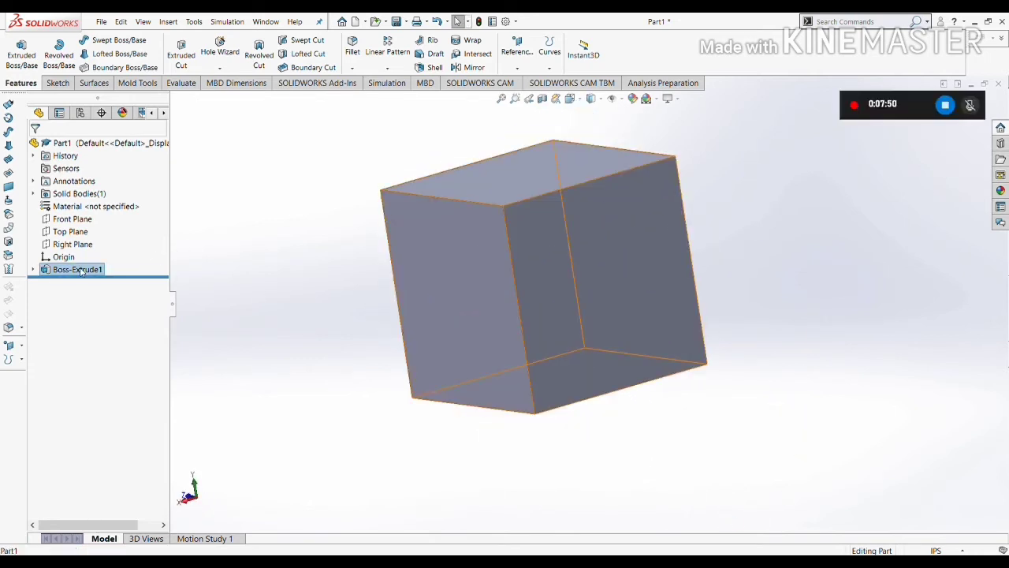
left_click(245, 256)
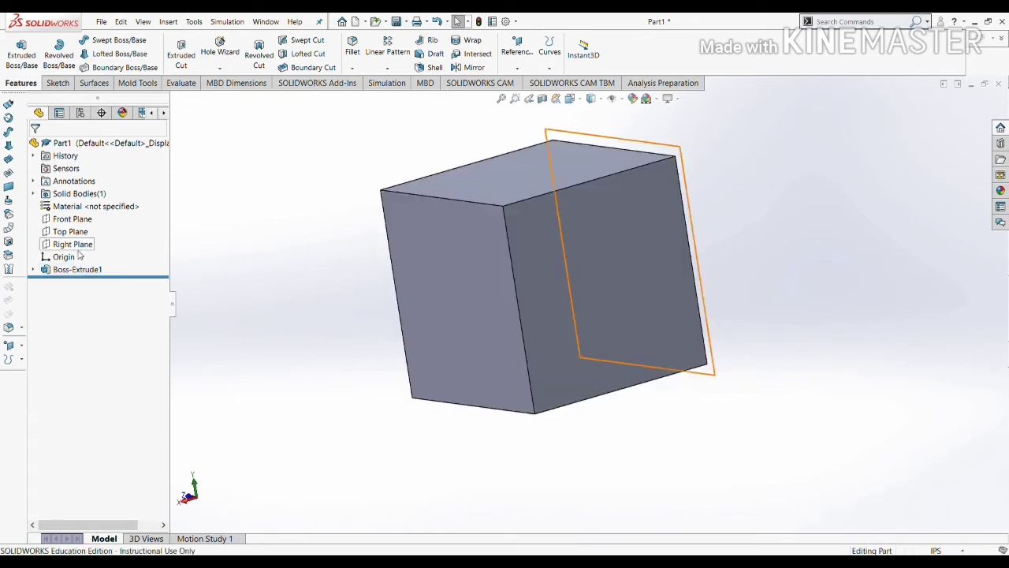
Step: Expand the cube's extrusion feature and highlight Sketch1 to examine where it lies in the solid
left_click(32, 269)
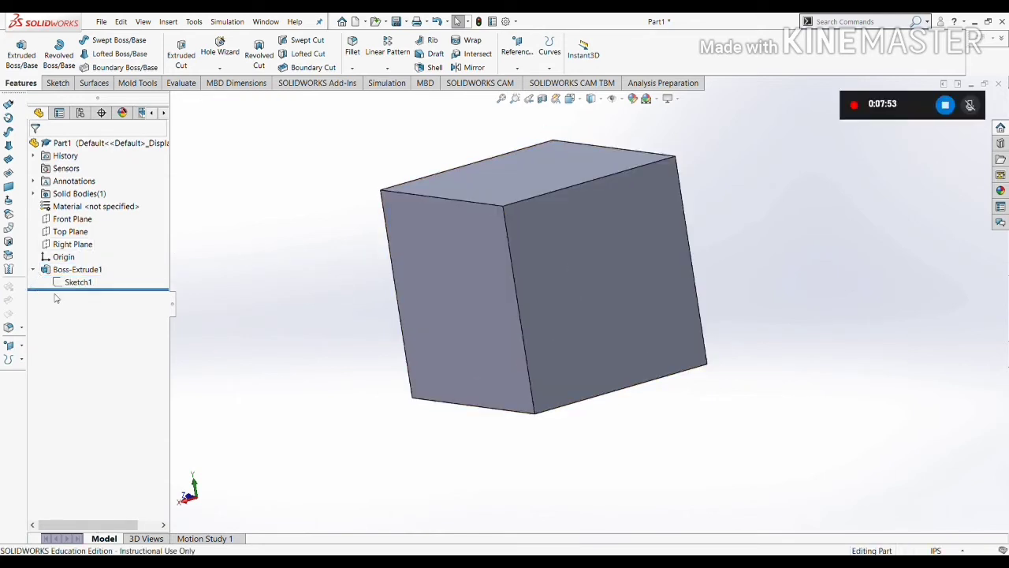
middle_click_drag(457, 367, 613, 310)
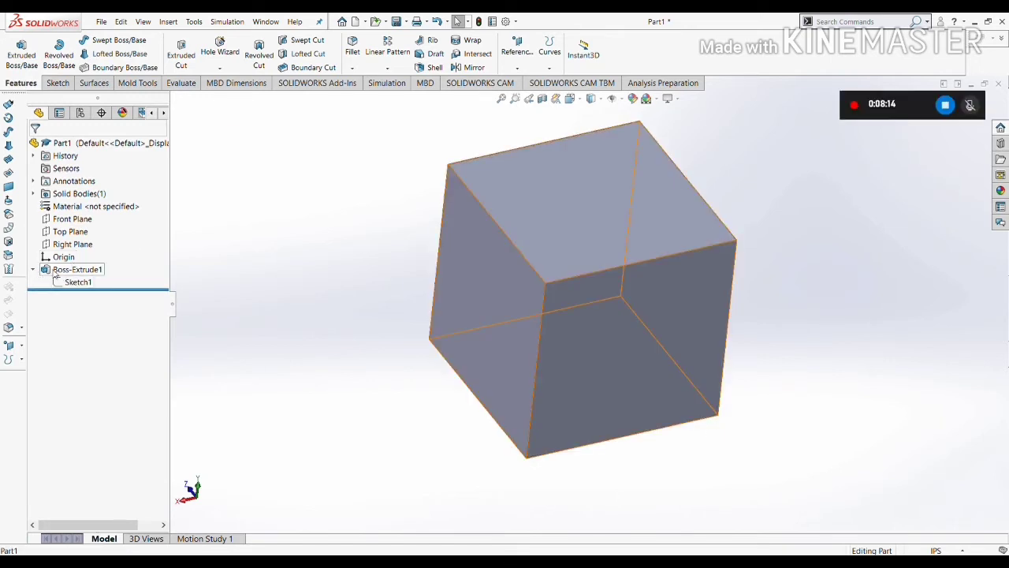
left_click(69, 281)
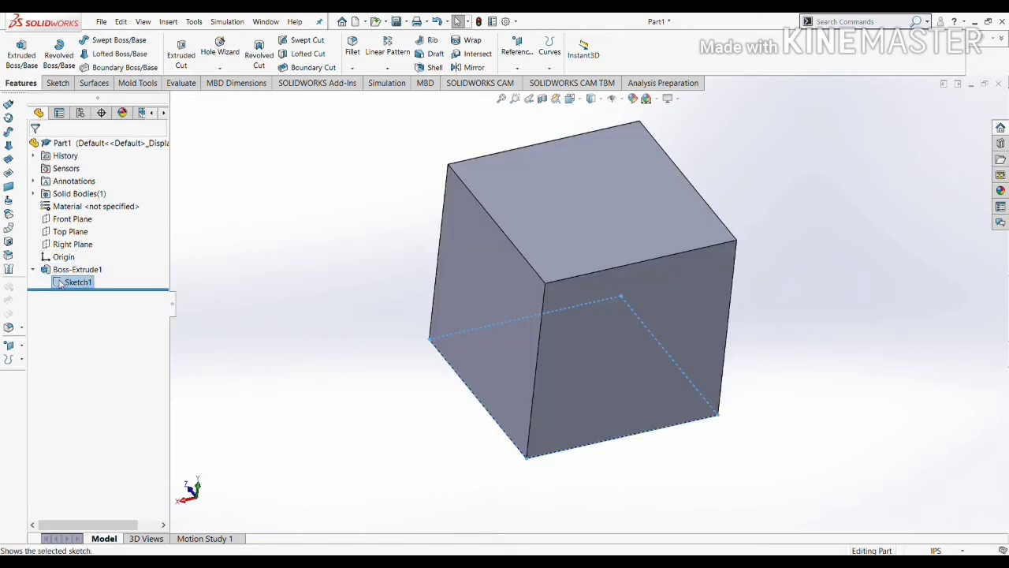
left_click(258, 335)
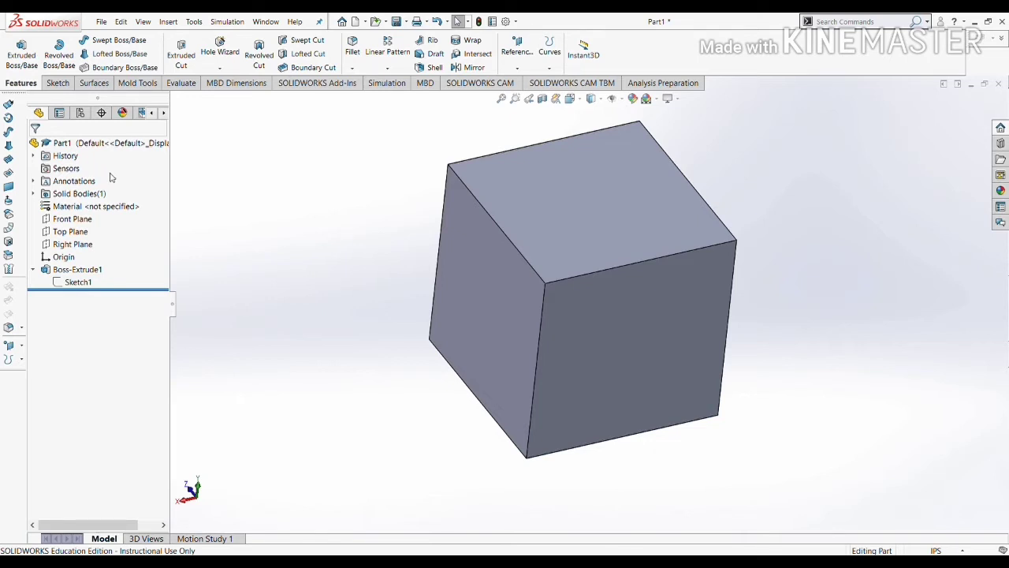
left_click(77, 282)
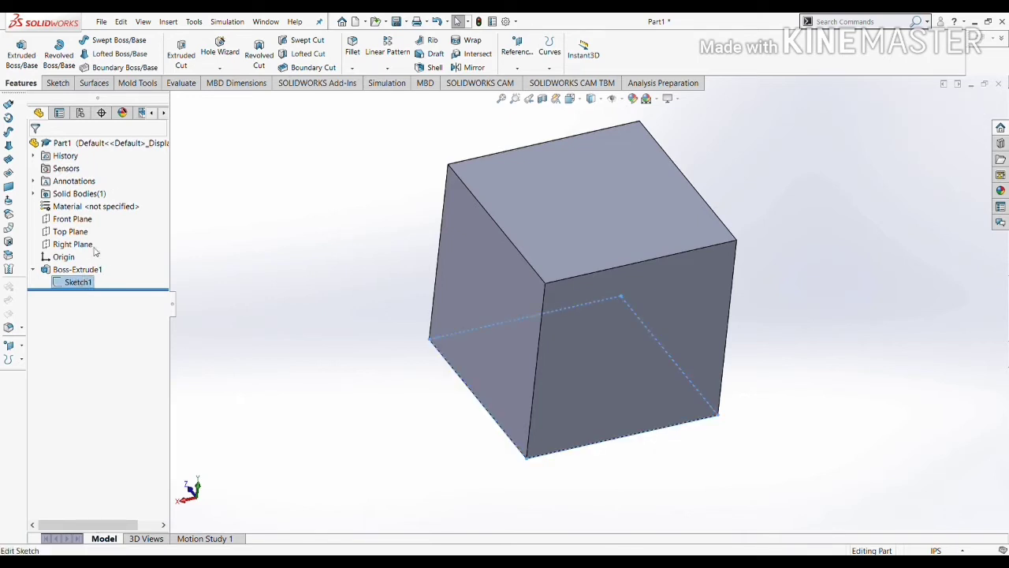
left_click(508, 351)
left_click(805, 371)
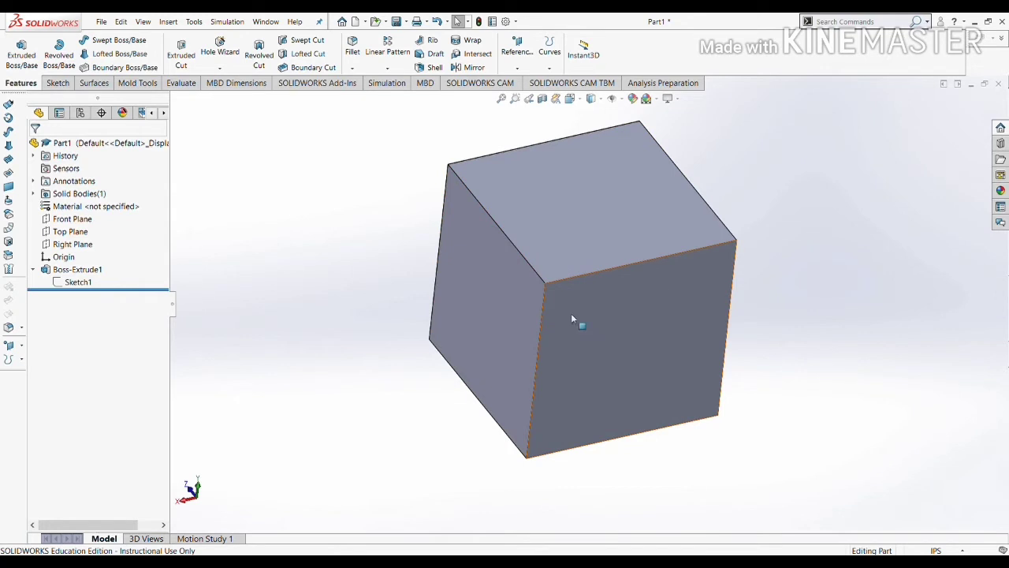
Step: Open the extrusion's Sketch1 for editing and set the square's horizontal dimension to 1 in
left_click(75, 284)
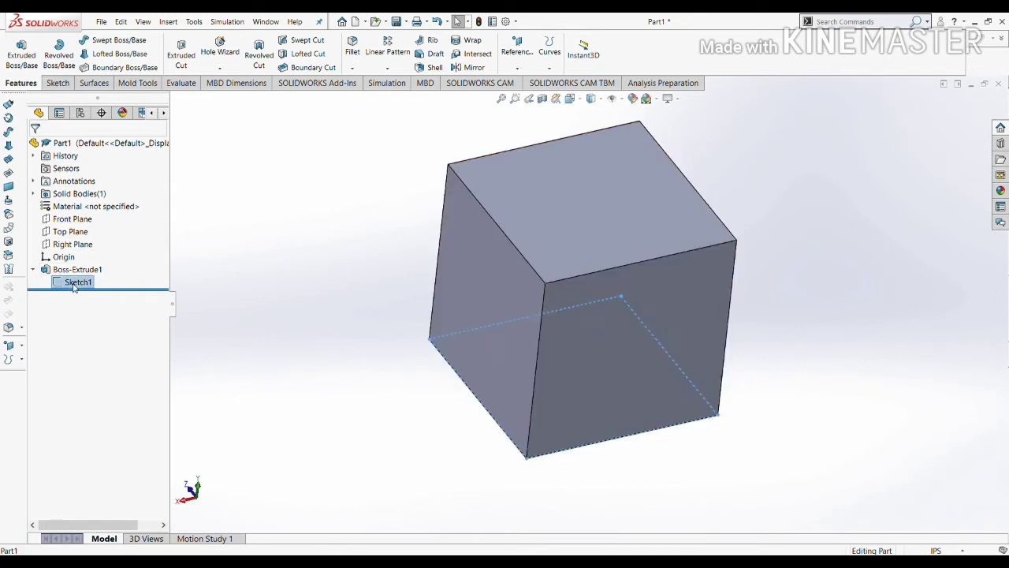
left_click(87, 262)
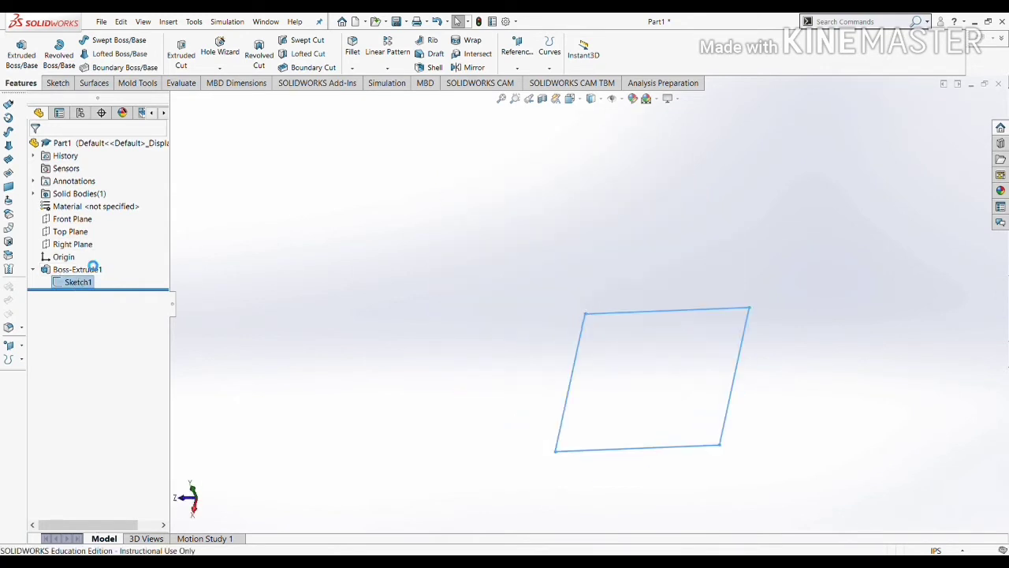
scroll(683, 246, "down", 3)
scroll(682, 246, "up", 2)
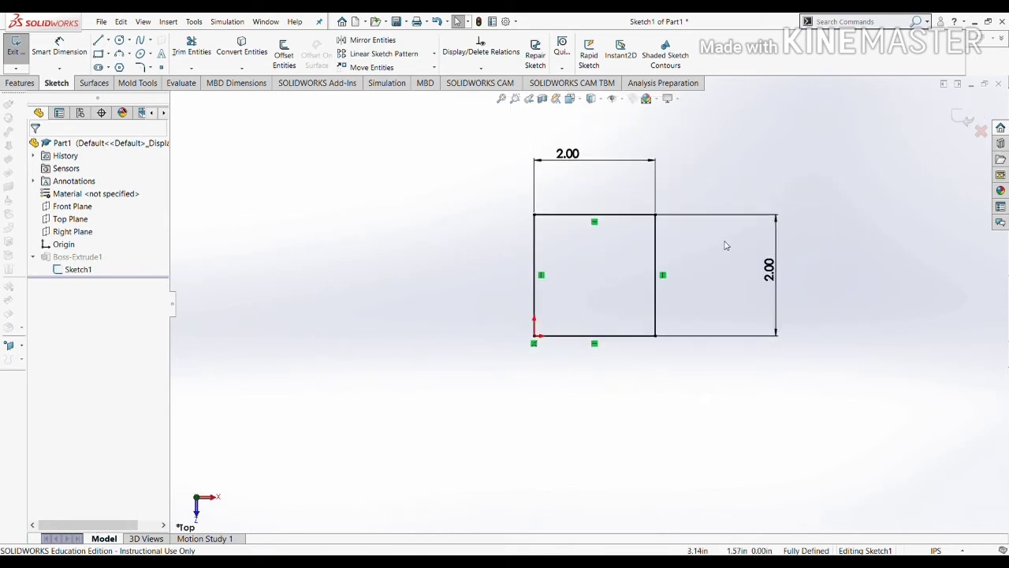
scroll(646, 196, "down", 2)
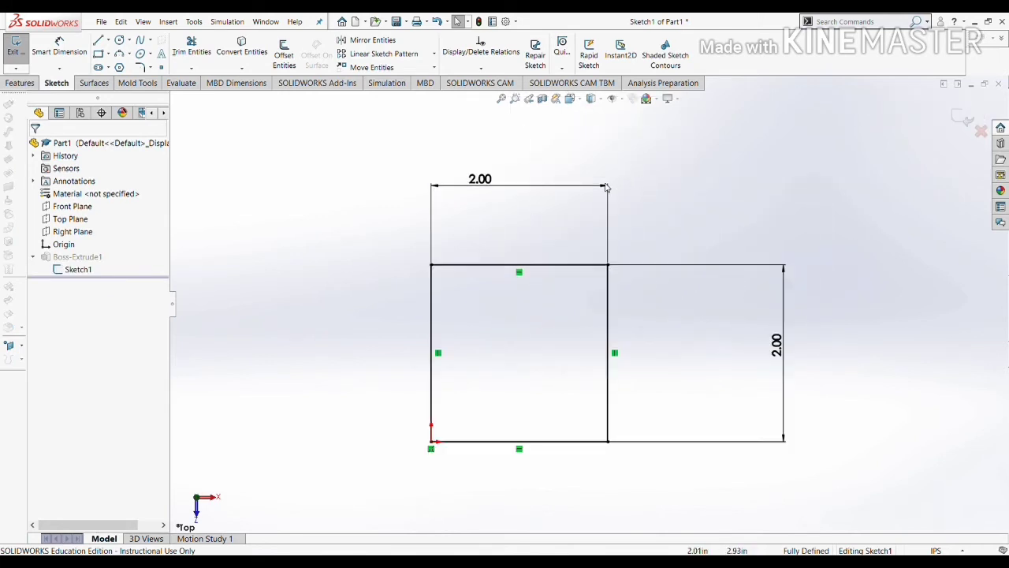
left_click(484, 183)
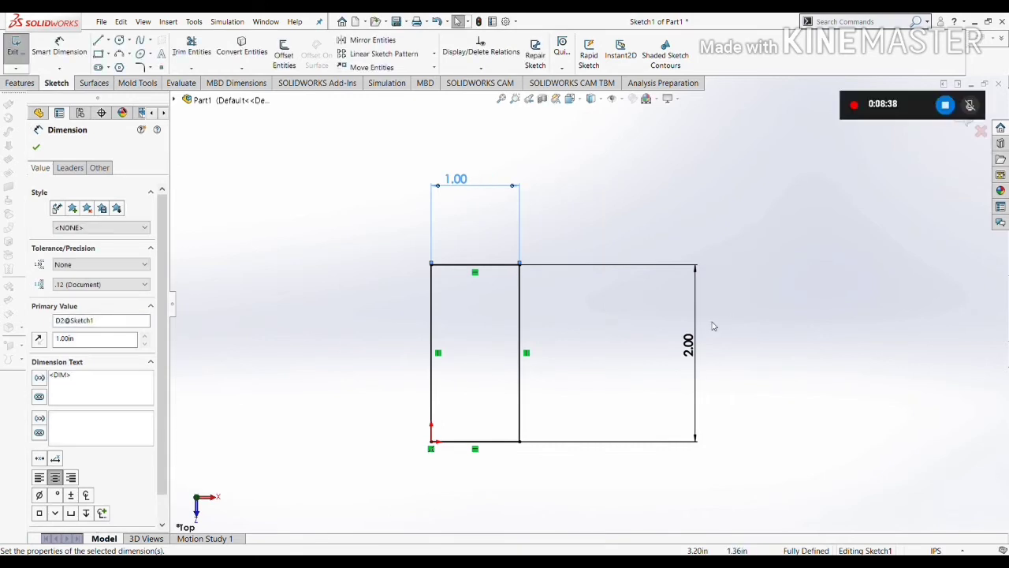
Step: Set the sketch rectangle's vertical dimension to 1 in
left_click(688, 345)
type("1")
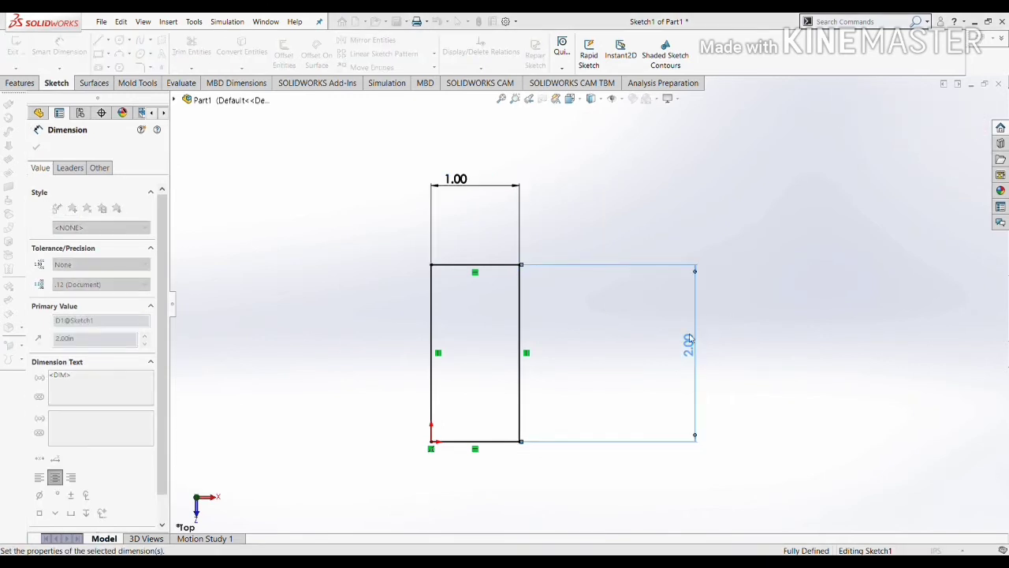
key("Return")
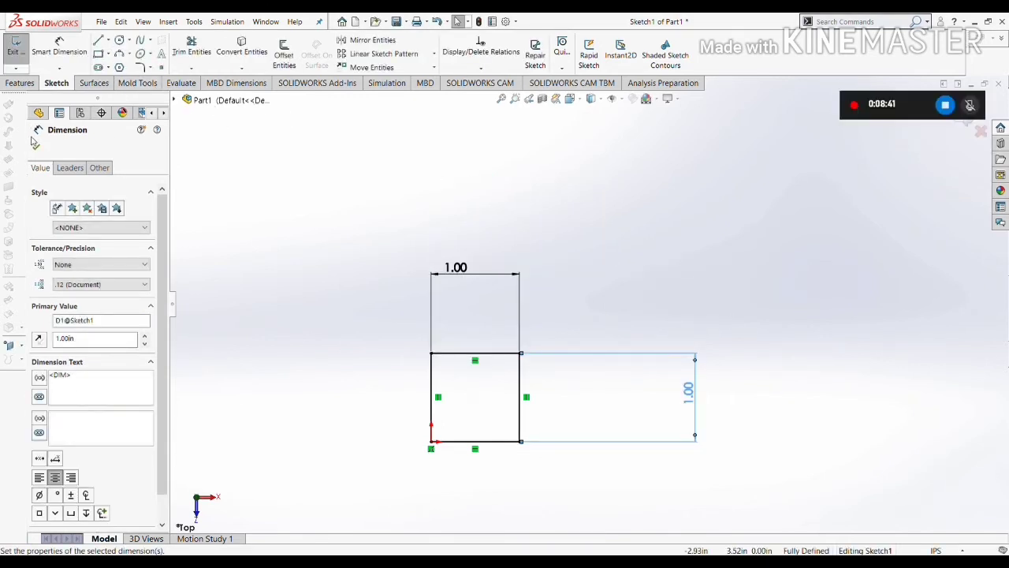
Step: Finish editing the square's dimensions and exit Sketch1 so the extrusion rebuilds
left_click(38, 130)
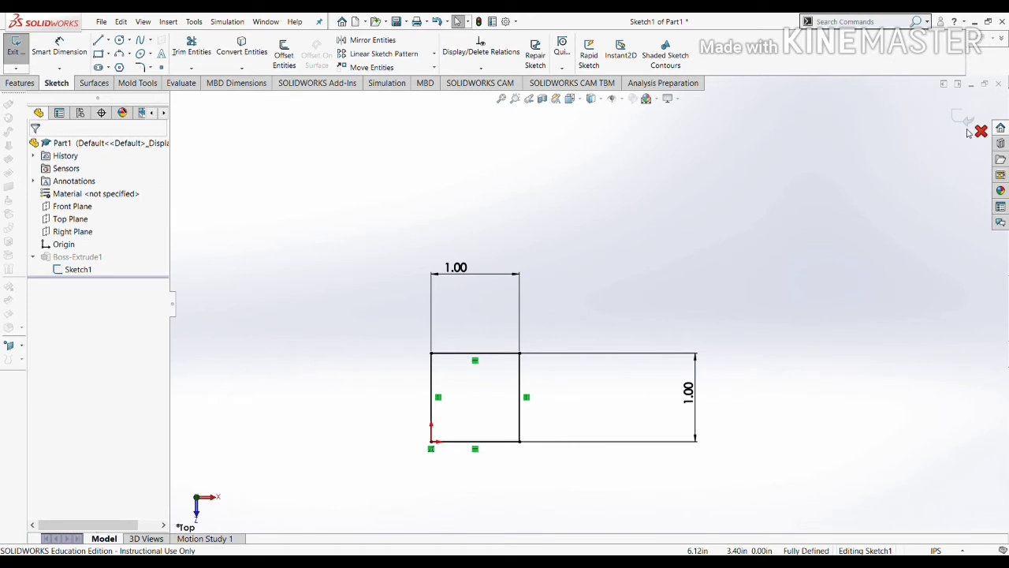
left_click(965, 118)
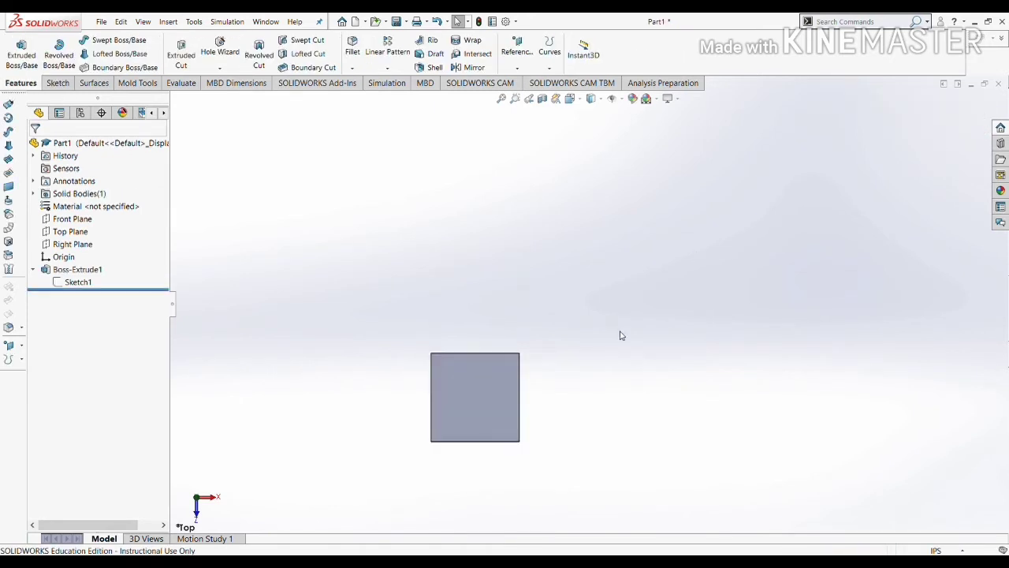
middle_click_drag(621, 336, 540, 151)
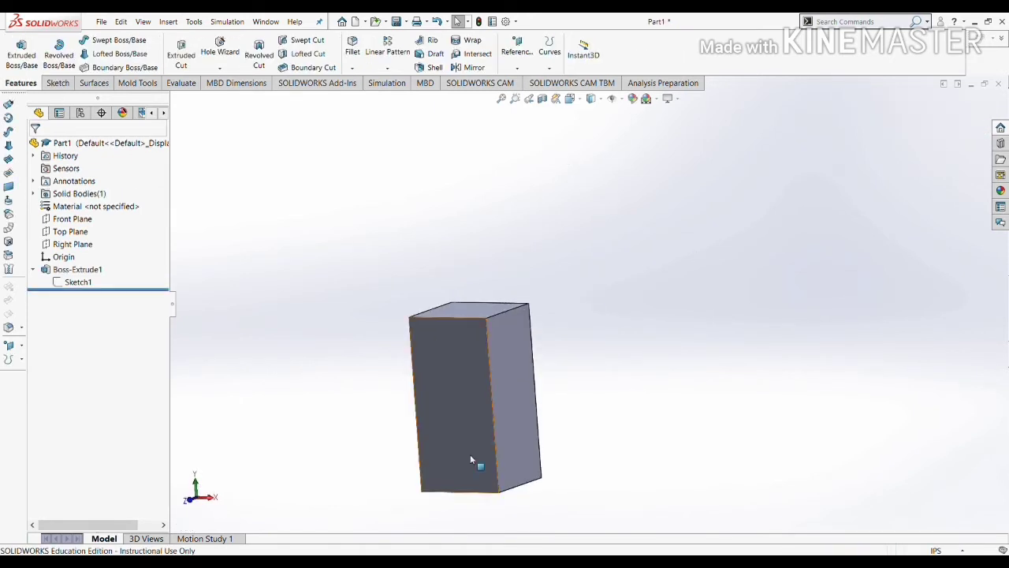
scroll(471, 459, "down", 2)
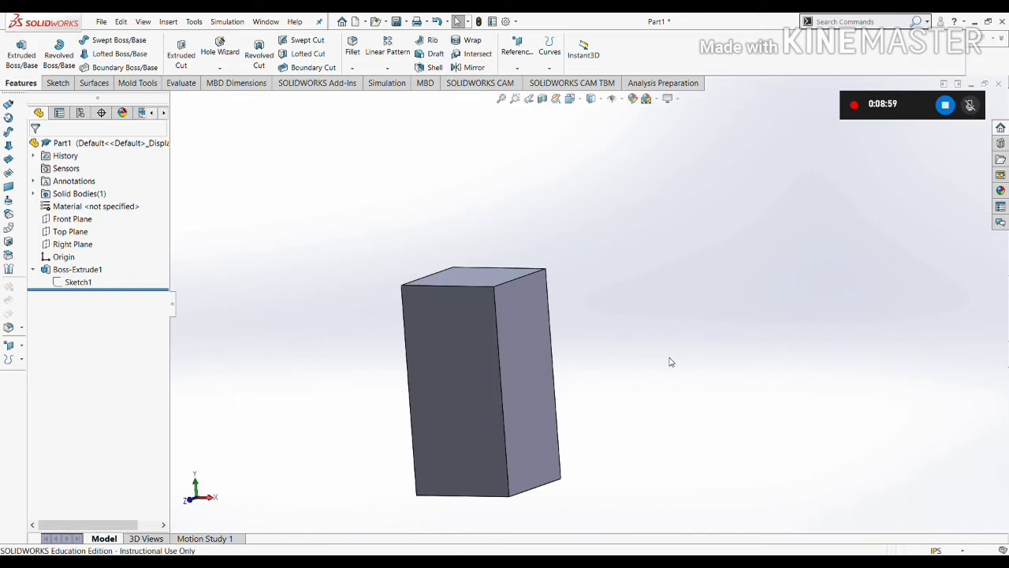
Step: Edit the extrusion feature and set its blind depth to 1 in
left_click(62, 272)
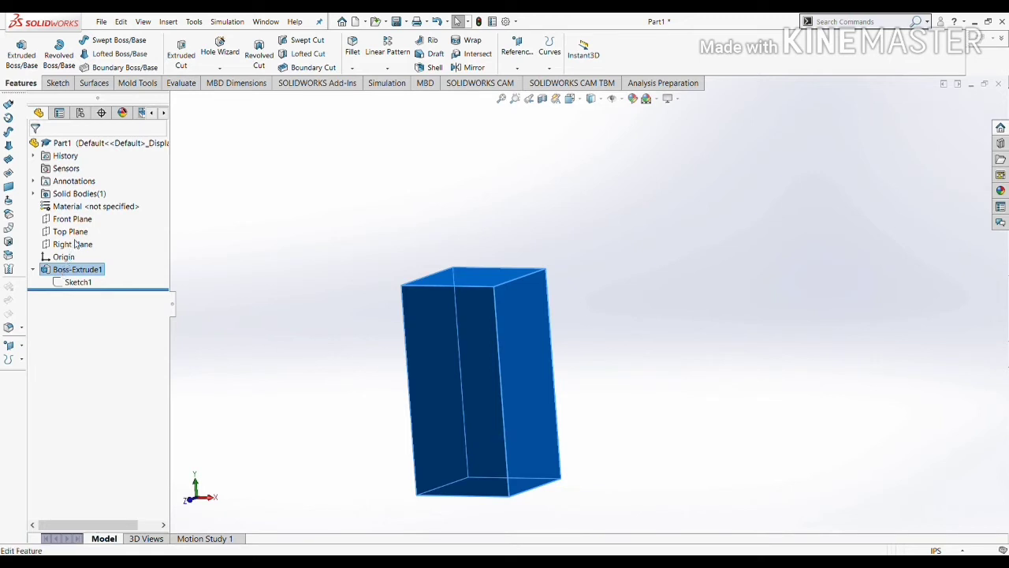
left_click(74, 244)
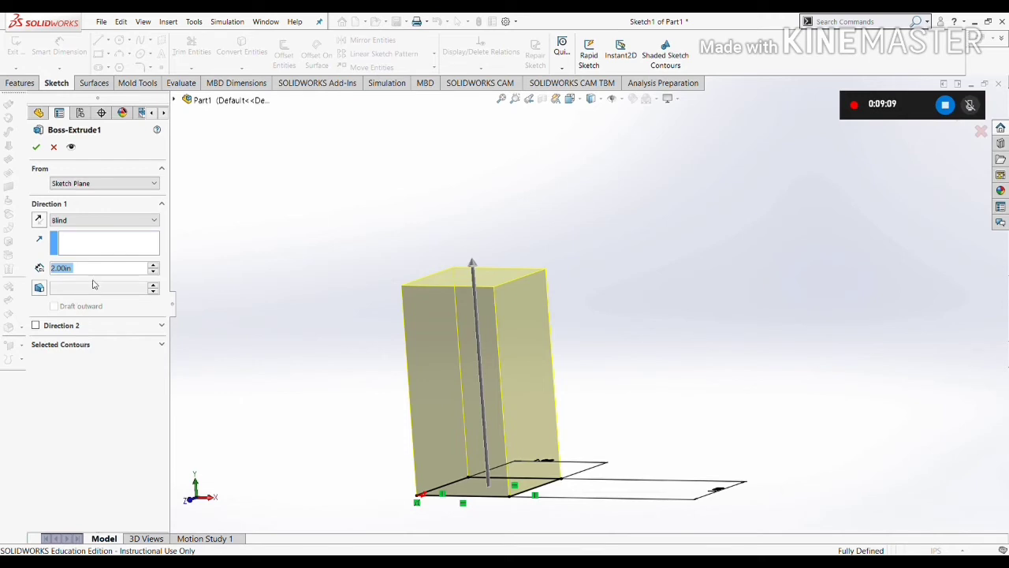
type("1")
key("Return")
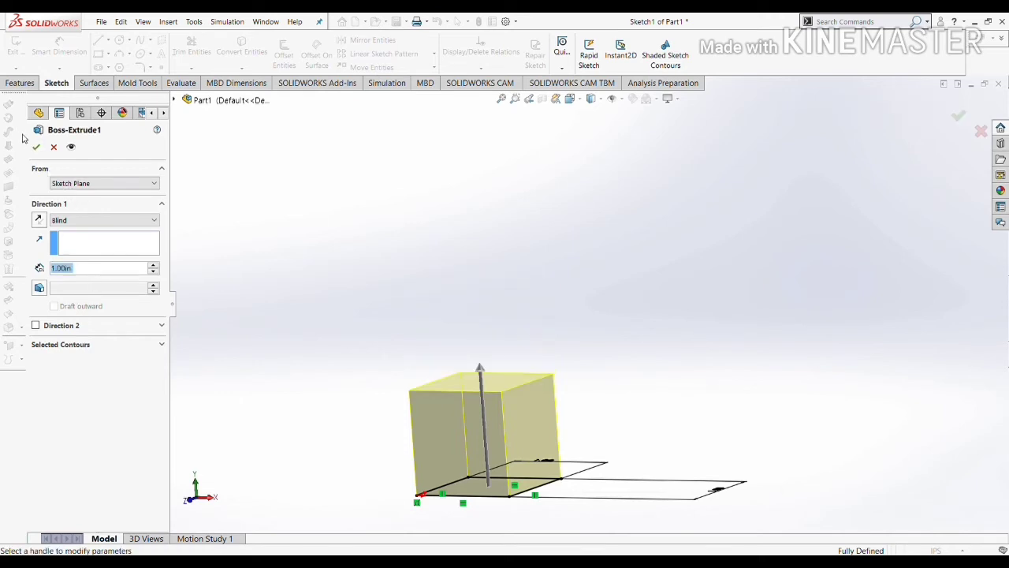
left_click(36, 148)
mouse_move(542, 369)
middle_mouse_down()
mouse_move(586, 358)
mouse_move(719, 397)
mouse_move(563, 412)
mouse_move(508, 465)
mouse_move(507, 451)
mouse_move(538, 421)
mouse_move(575, 420)
middle_mouse_up()
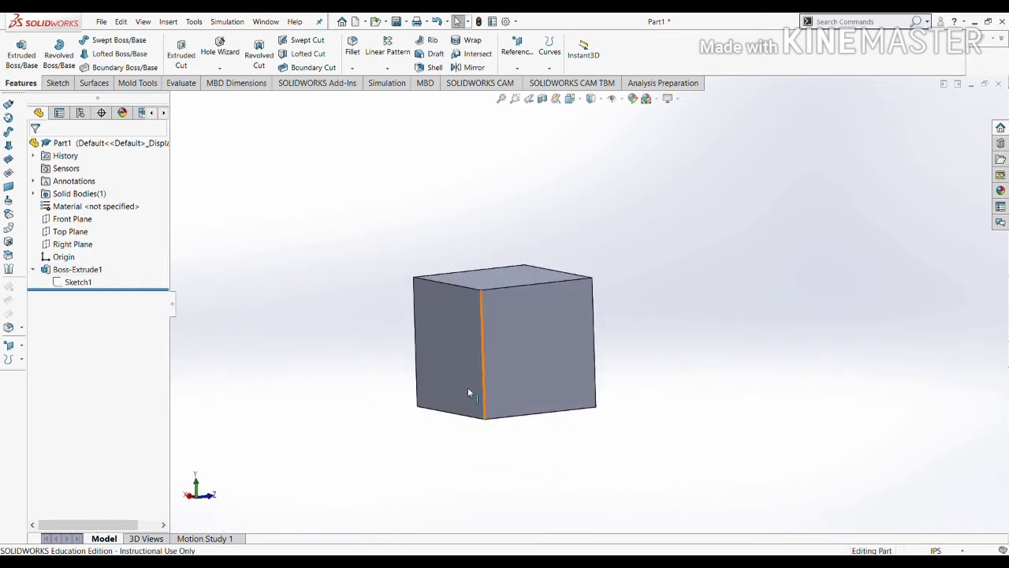
Step: Start a new sketch on the top face of the cube
left_click(491, 274)
key("ctrl+7")
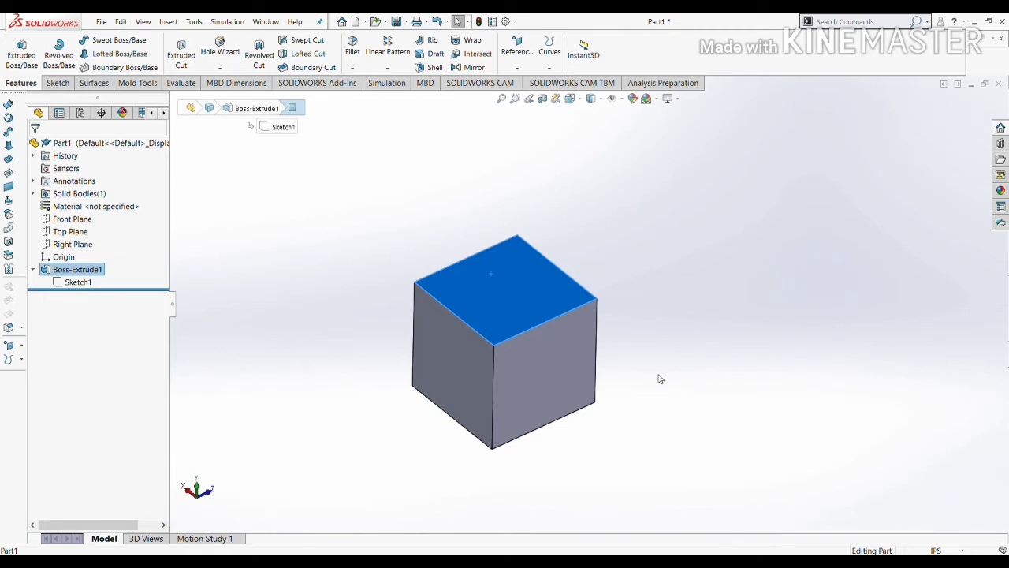
left_click(688, 292)
mouse_move(686, 367)
middle_mouse_down()
mouse_move(690, 256)
mouse_move(670, 357)
middle_mouse_up()
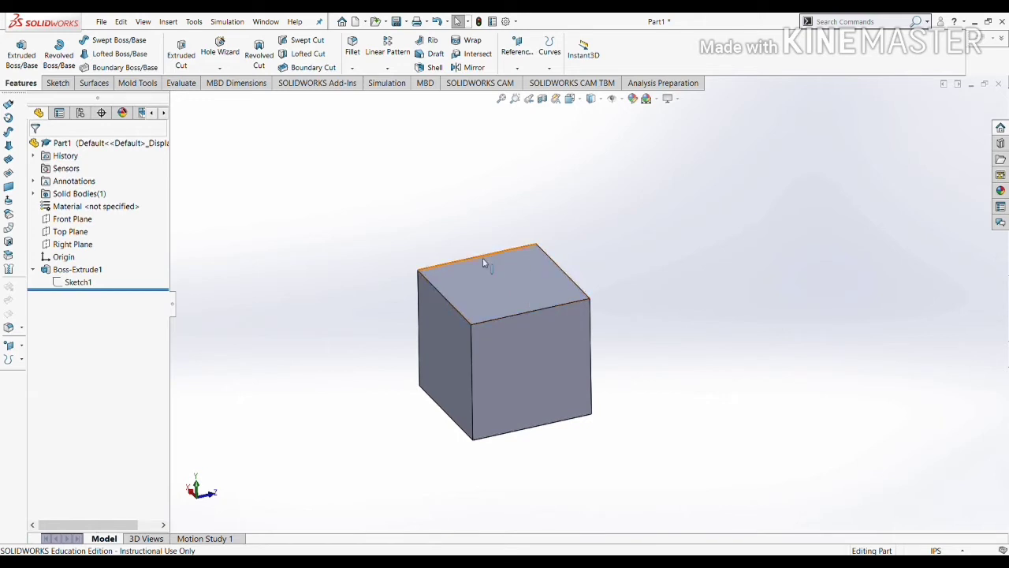
left_click(509, 295)
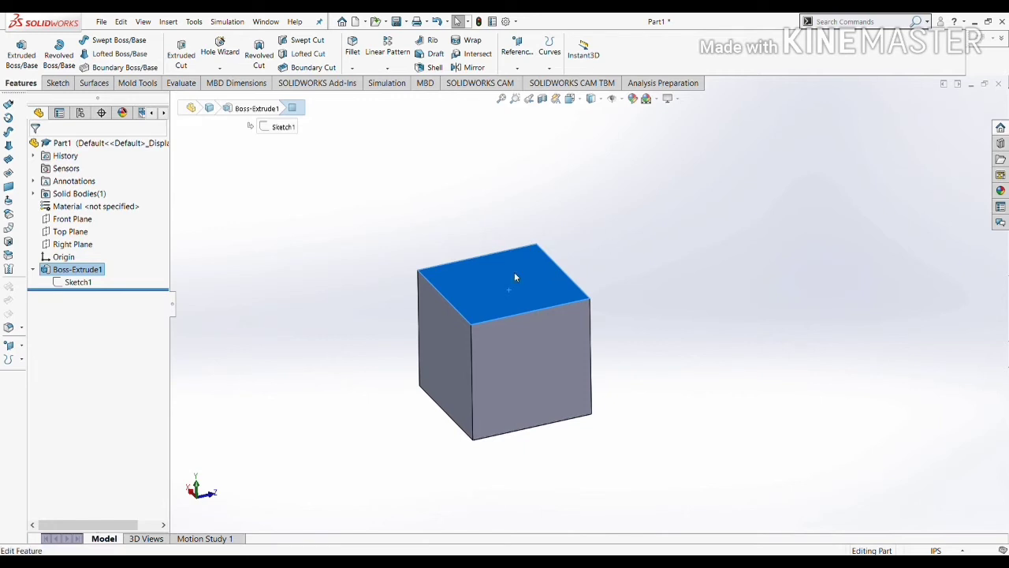
left_click(73, 83)
left_click(23, 50)
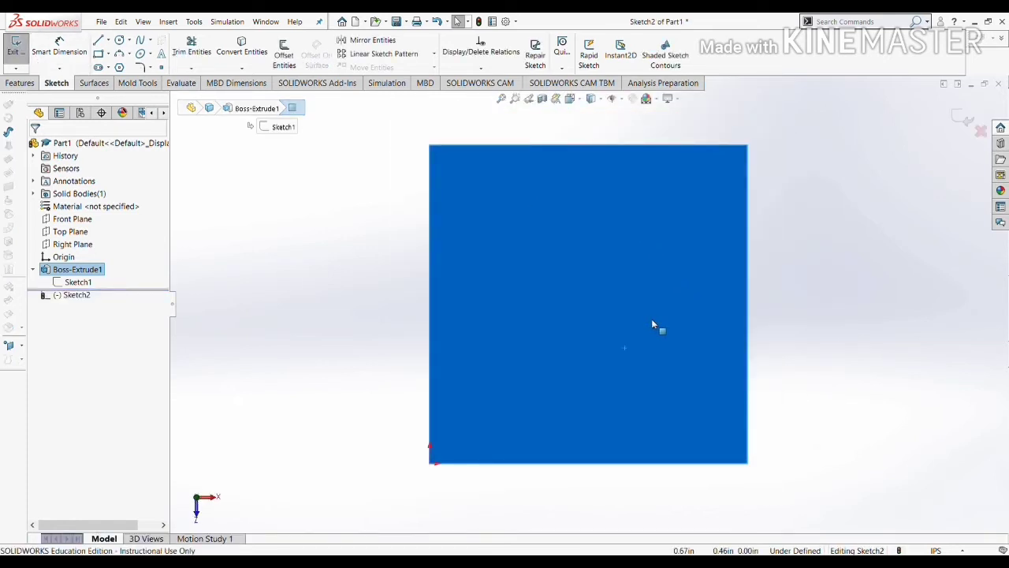
left_click(850, 336)
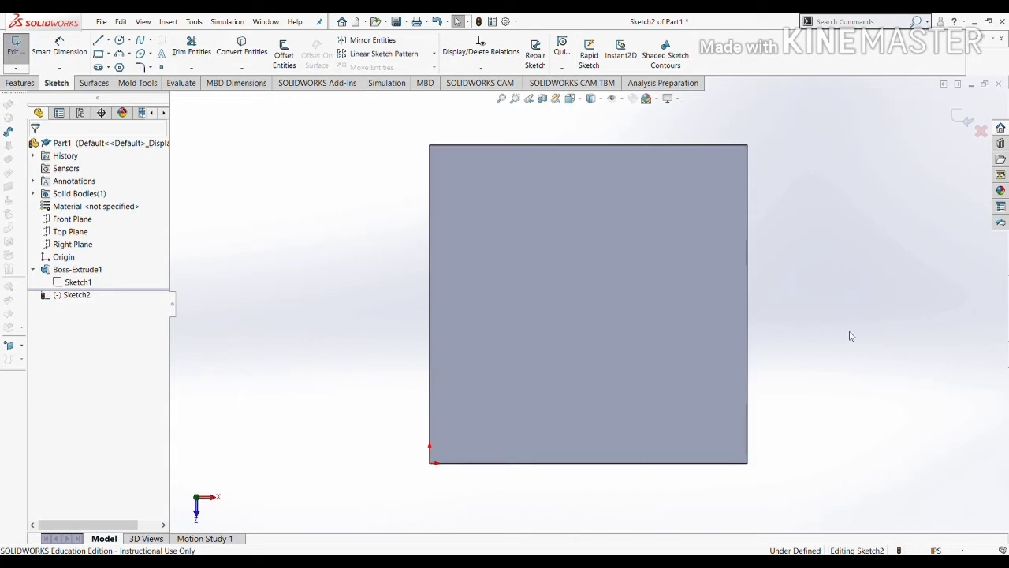
Step: Sketch a diagonal construction centerline across the top face from the origin corner to the opposite corner
left_click(108, 42)
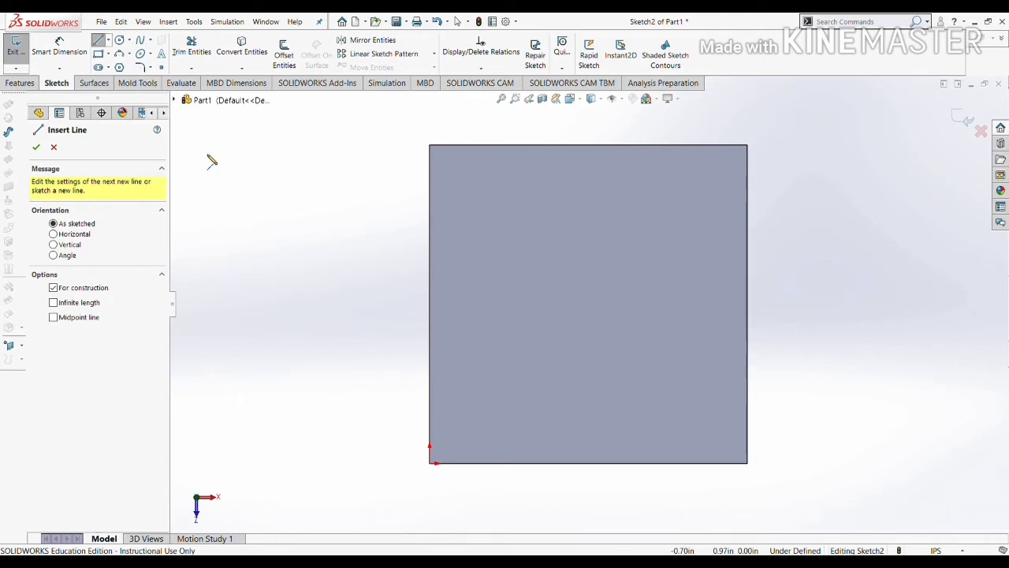
left_click(431, 464)
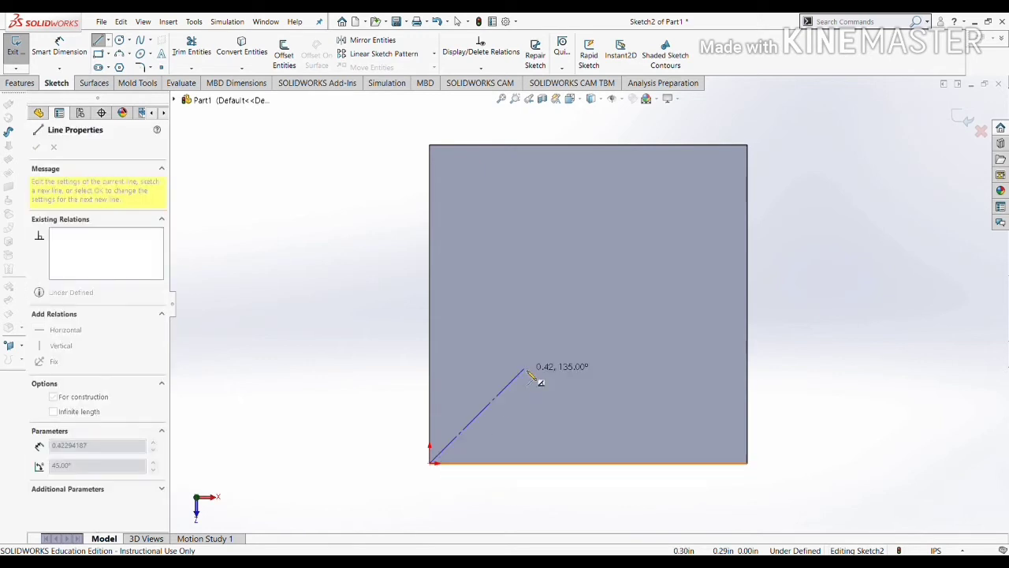
left_click(747, 147)
key("Escape")
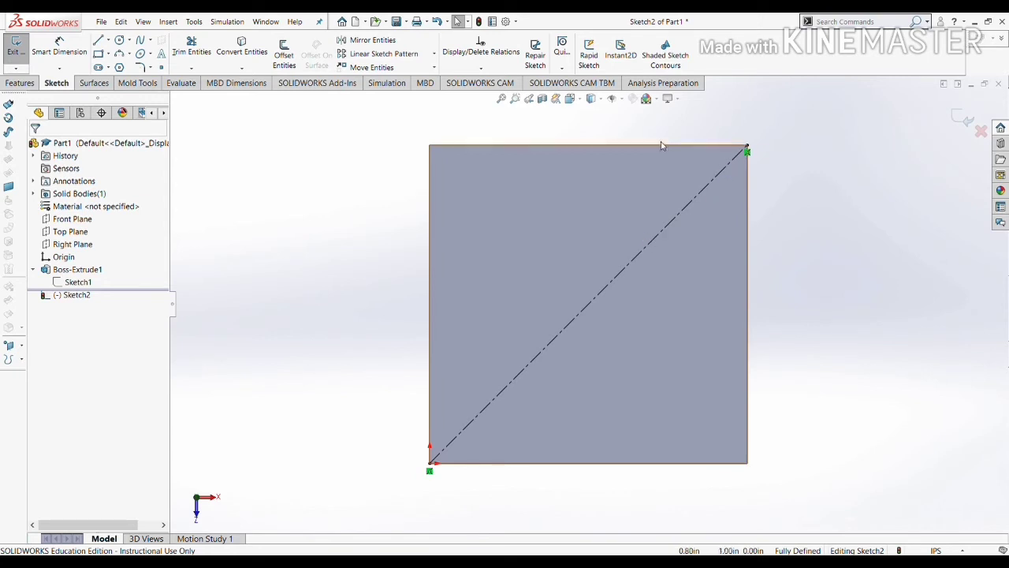
left_click(588, 306)
left_click(803, 321)
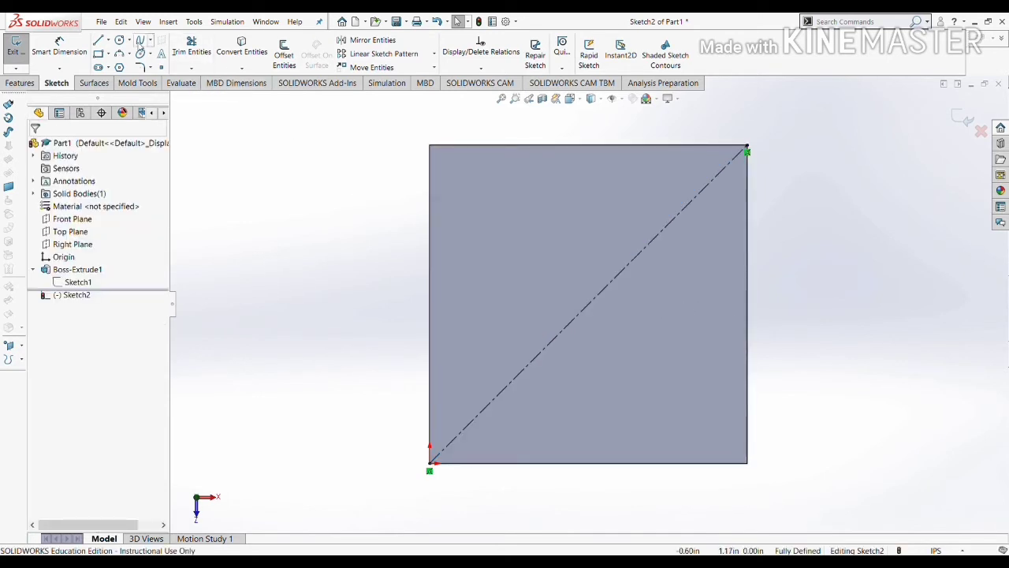
Step: Sketch a circle of about 0.27 in radius centred on the midpoint of the diagonal centerline
left_click(122, 41)
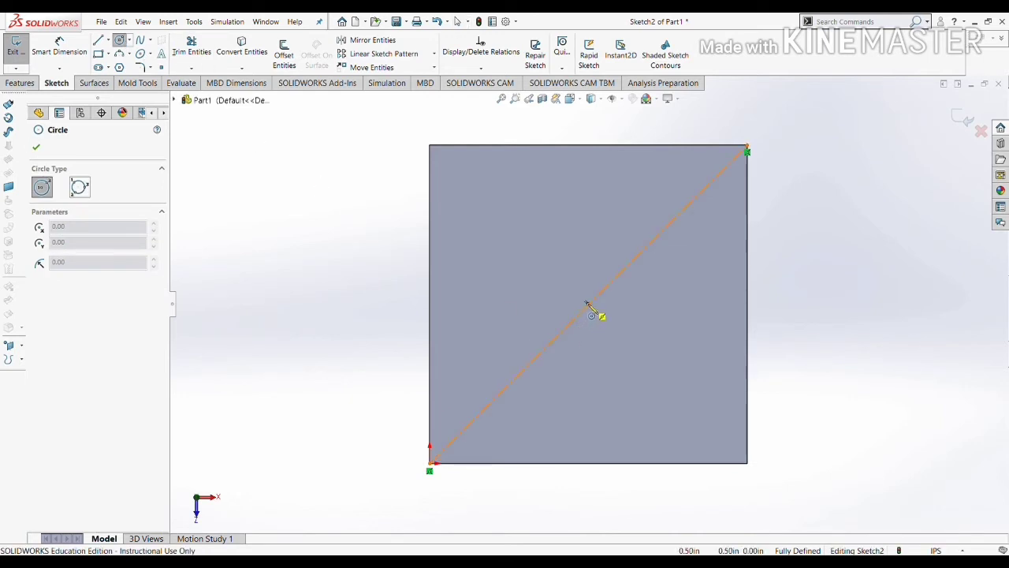
left_click(587, 304)
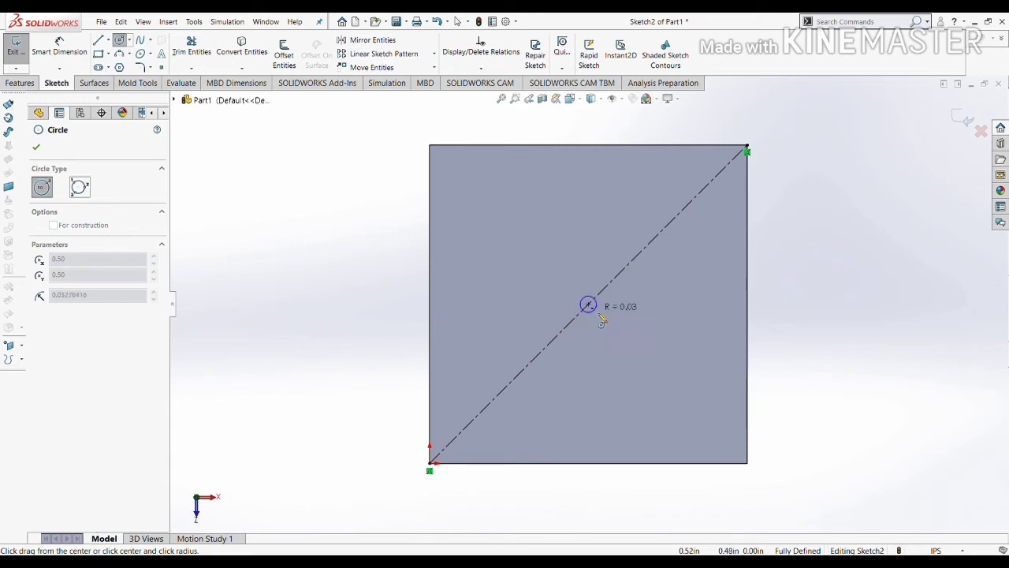
left_click(667, 342)
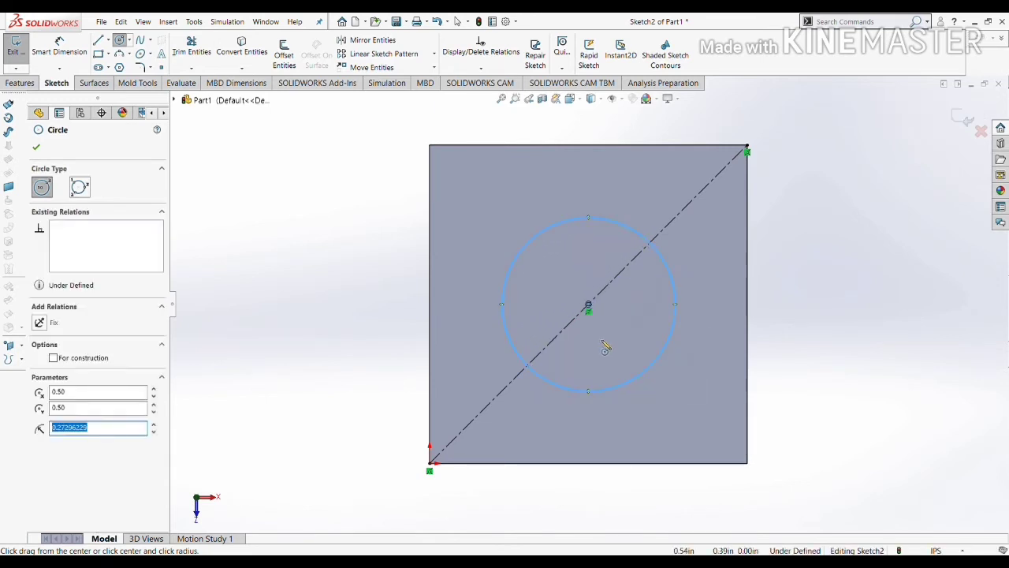
key("Escape")
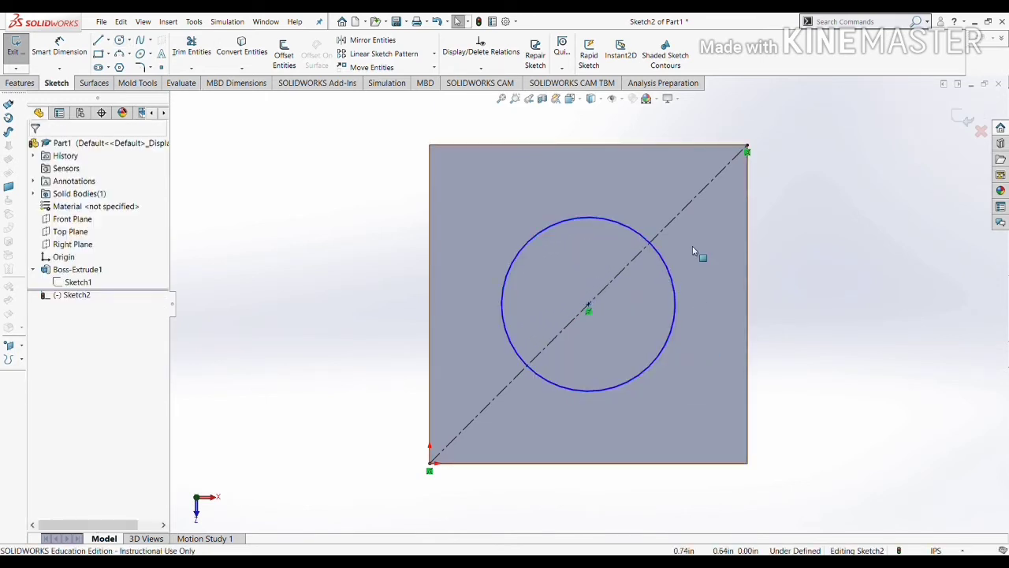
Step: Dimension the circle's diameter and set it to 0.25 in
left_click(75, 45)
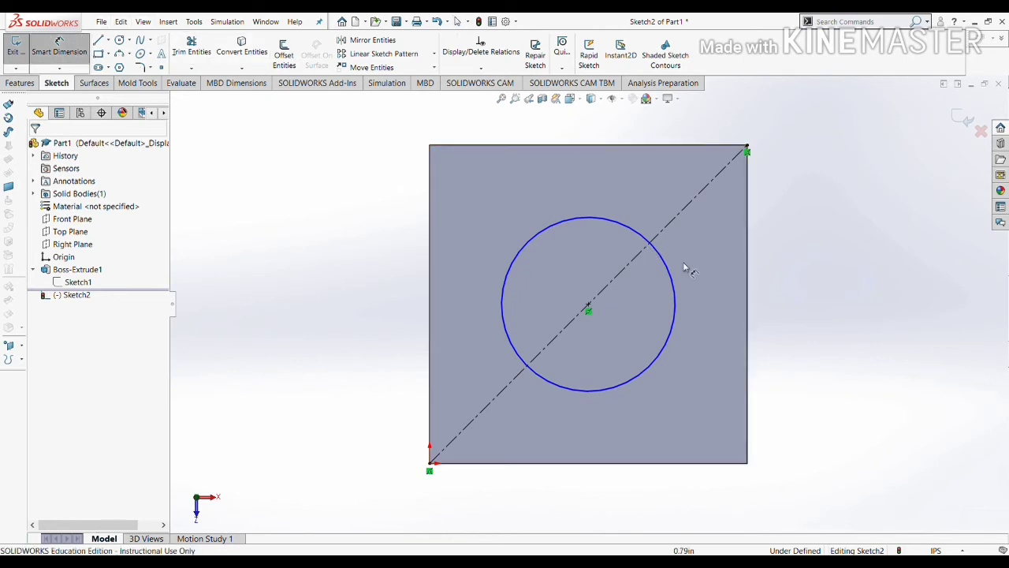
left_click(675, 293)
left_click(784, 307)
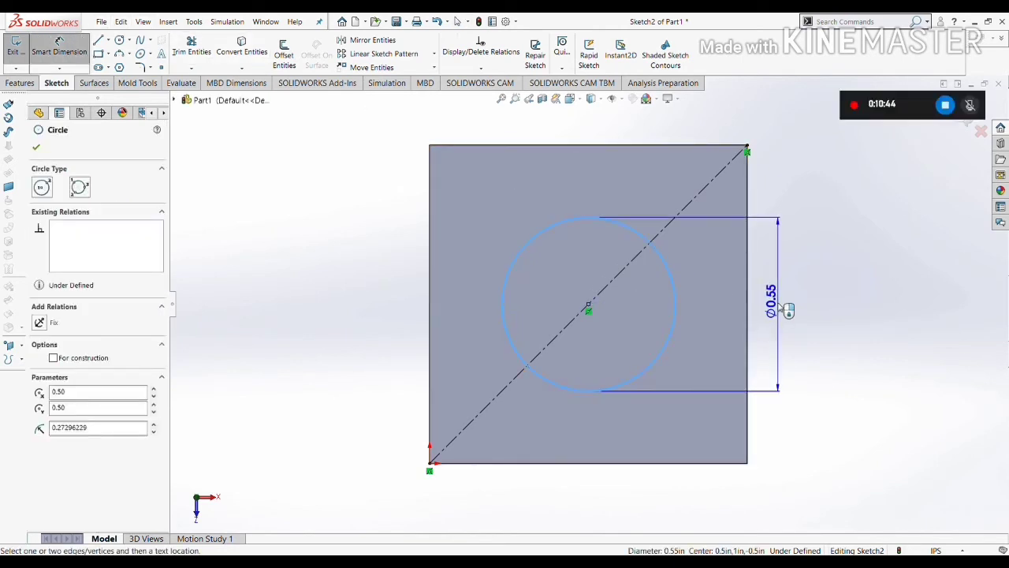
key("Return")
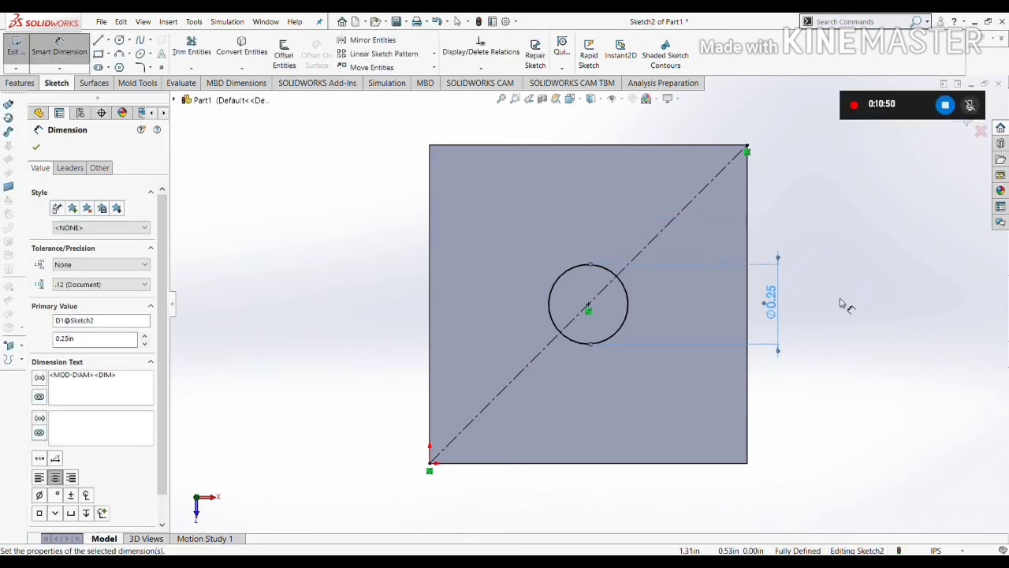
middle_click_drag(665, 325, 676, 281)
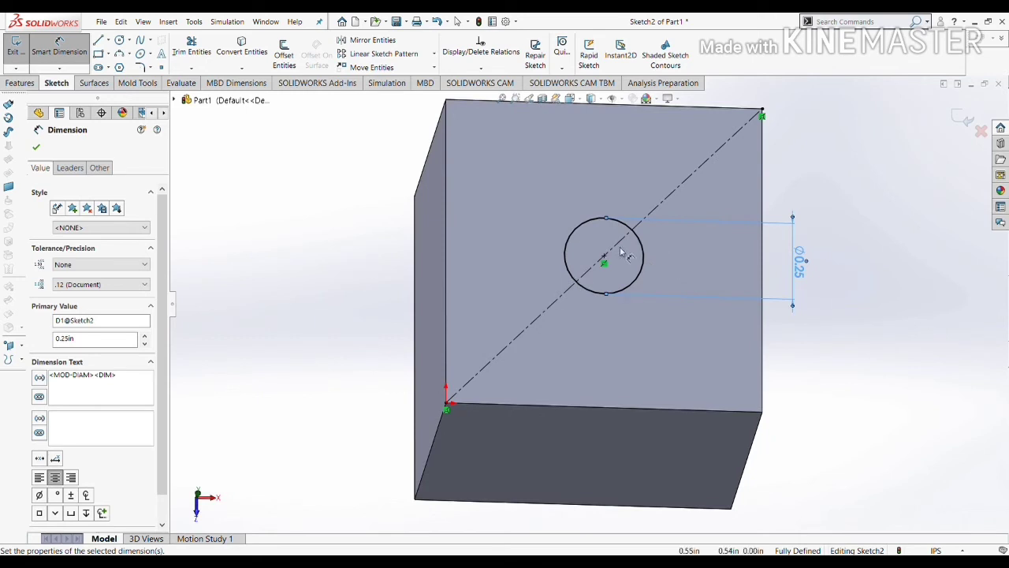
key("Escape")
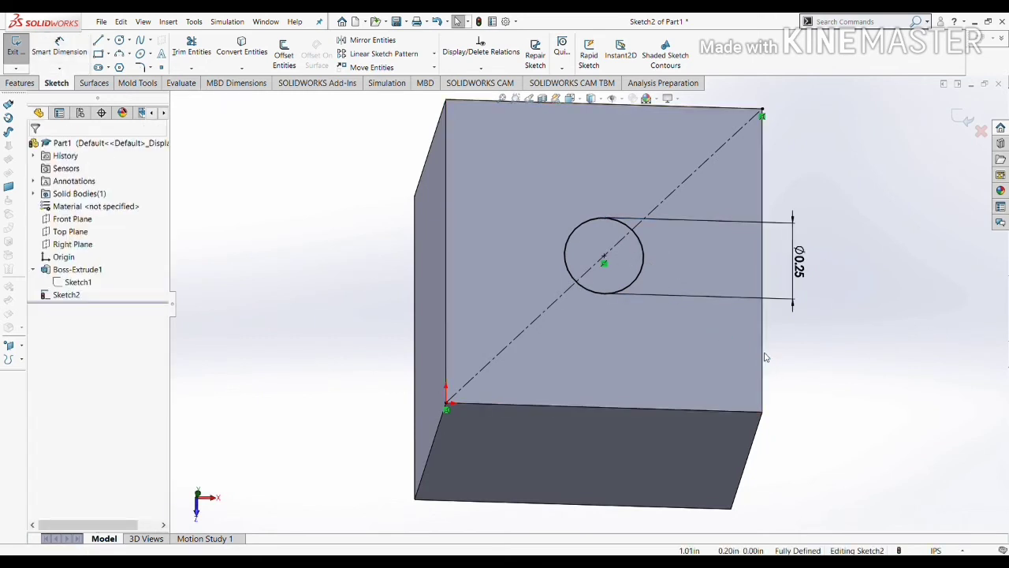
Step: Look straight at the sketched face and move the circle's diameter dimension closer to the circle, inside the square
mouse_move(812, 424)
middle_mouse_down()
mouse_move(839, 210)
mouse_move(762, 173)
mouse_move(743, 142)
mouse_move(809, 126)
mouse_move(835, 378)
middle_mouse_up()
middle_click_drag(762, 271, 682, 342)
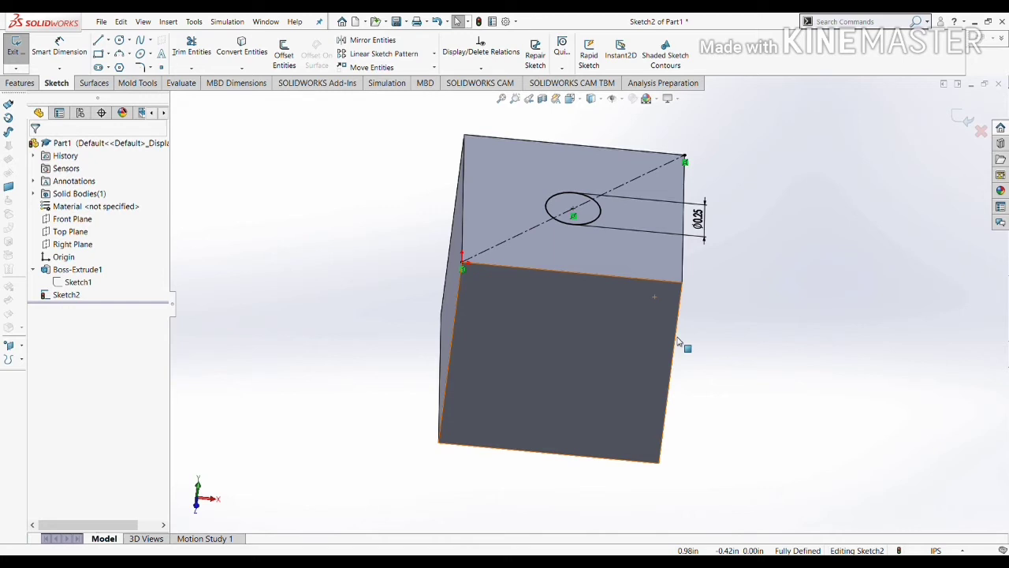
left_click(650, 272)
key("ctrl+8")
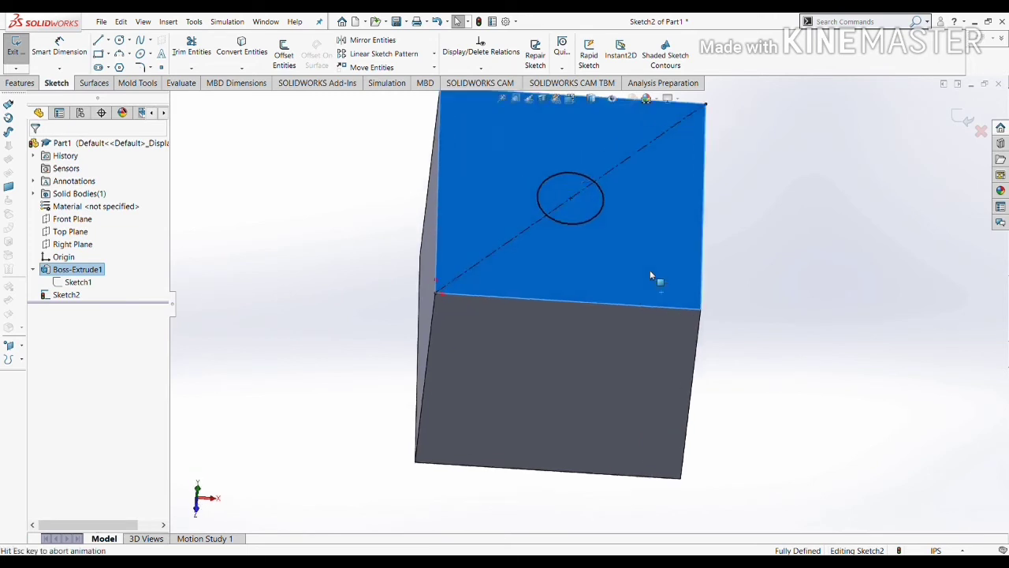
left_click(822, 322)
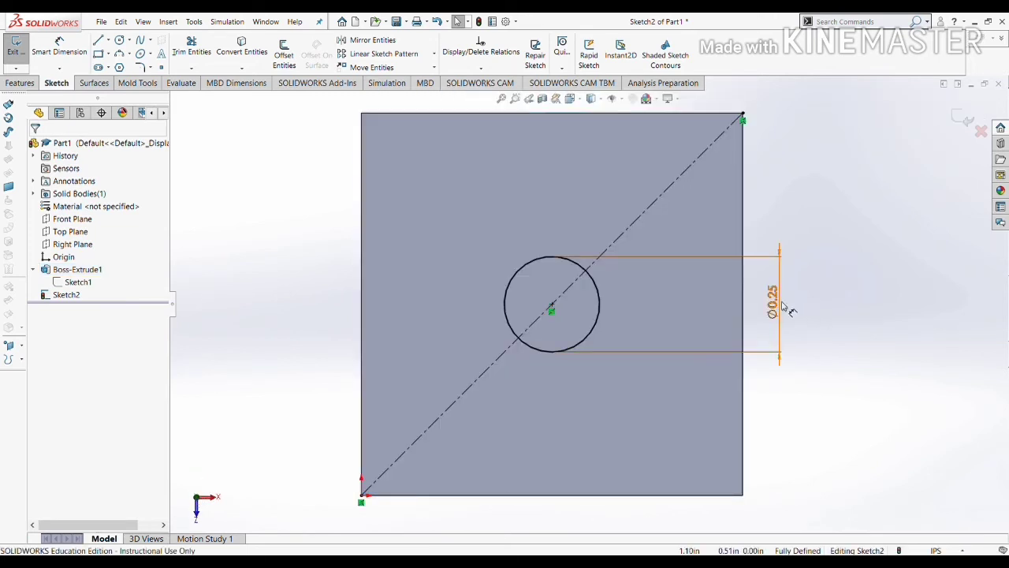
left_click_drag(785, 308, 705, 302)
left_click(793, 310)
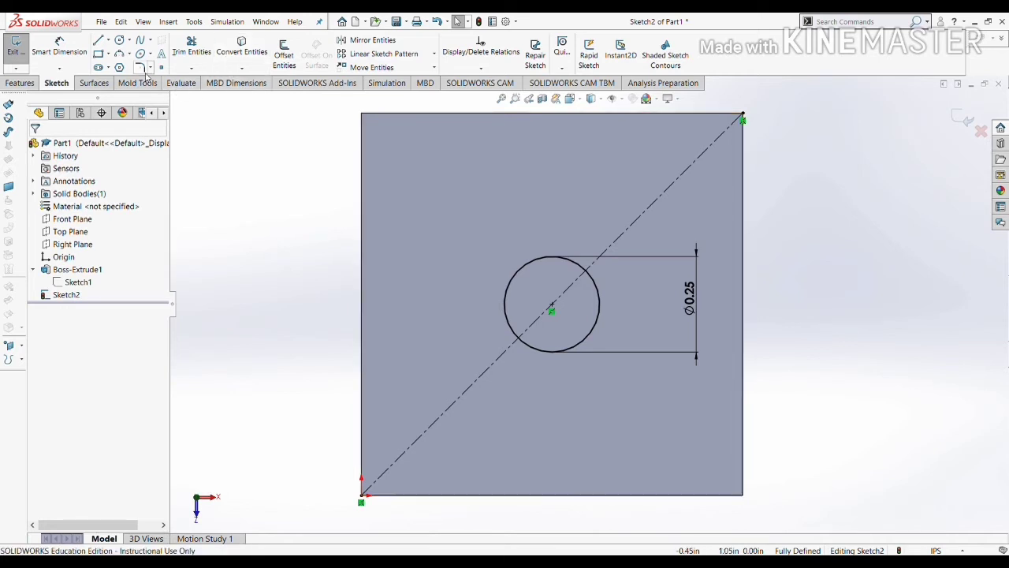
Step: Start an extruded cut from the circle sketch and set its end condition to Up To Surface
left_click(37, 84)
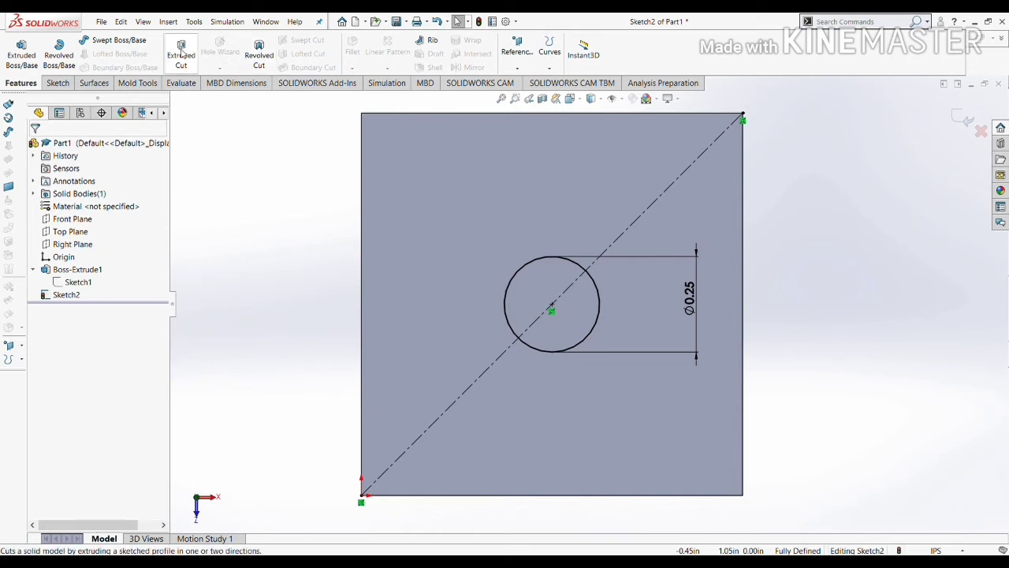
left_click(180, 52)
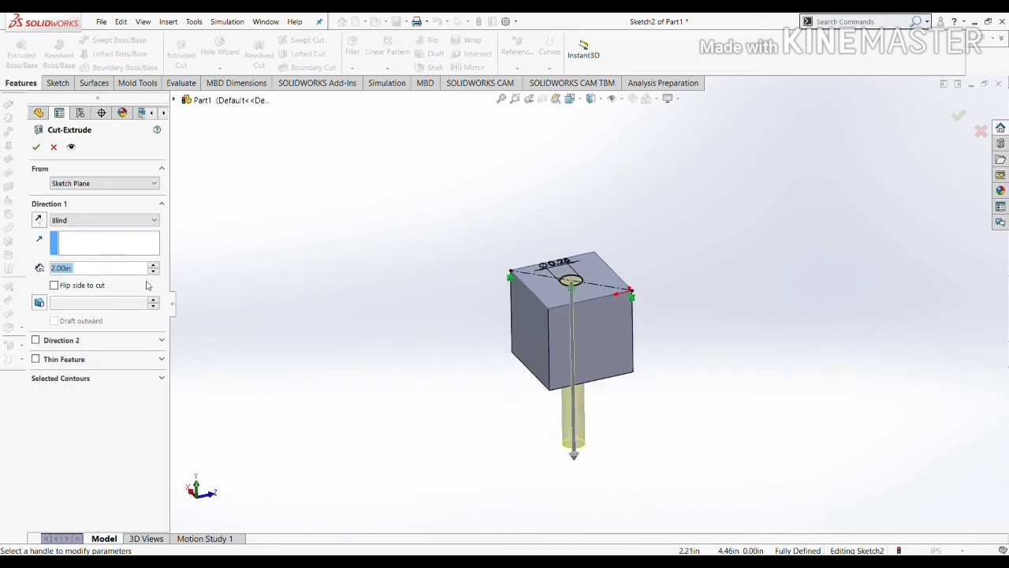
middle_click_drag(518, 434, 661, 395)
scroll(632, 357, "down", 3)
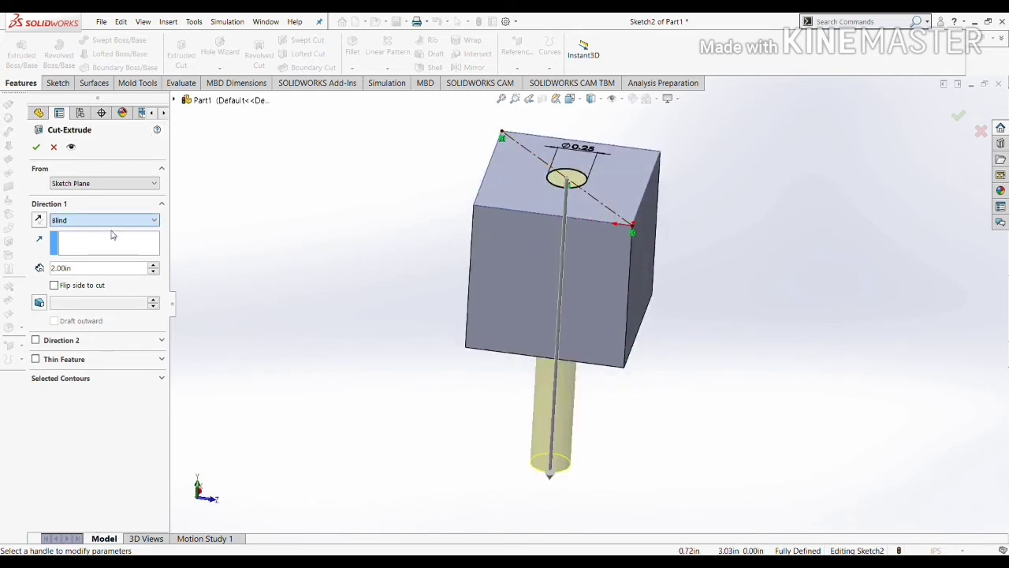
left_click(101, 276)
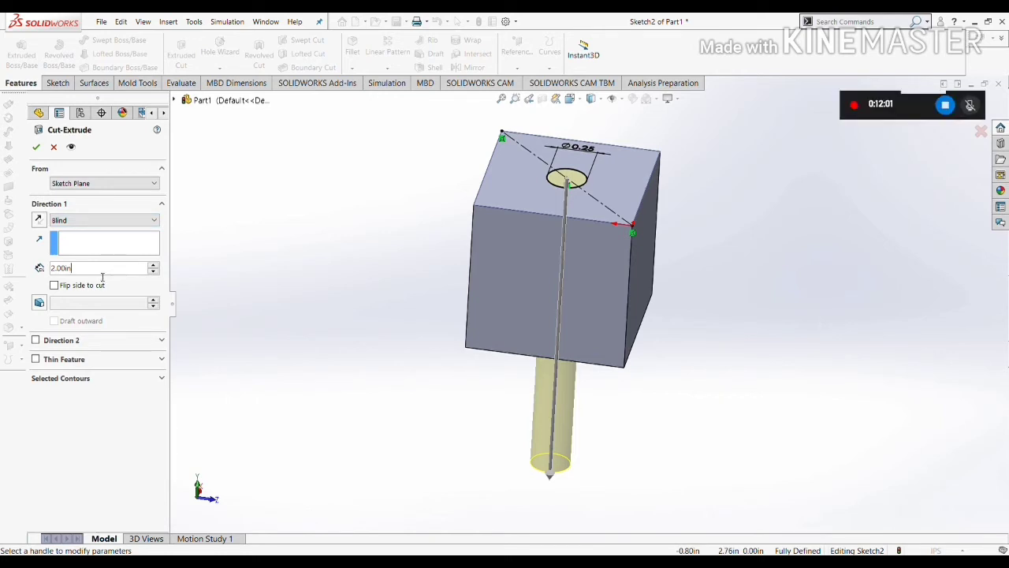
left_click(123, 225)
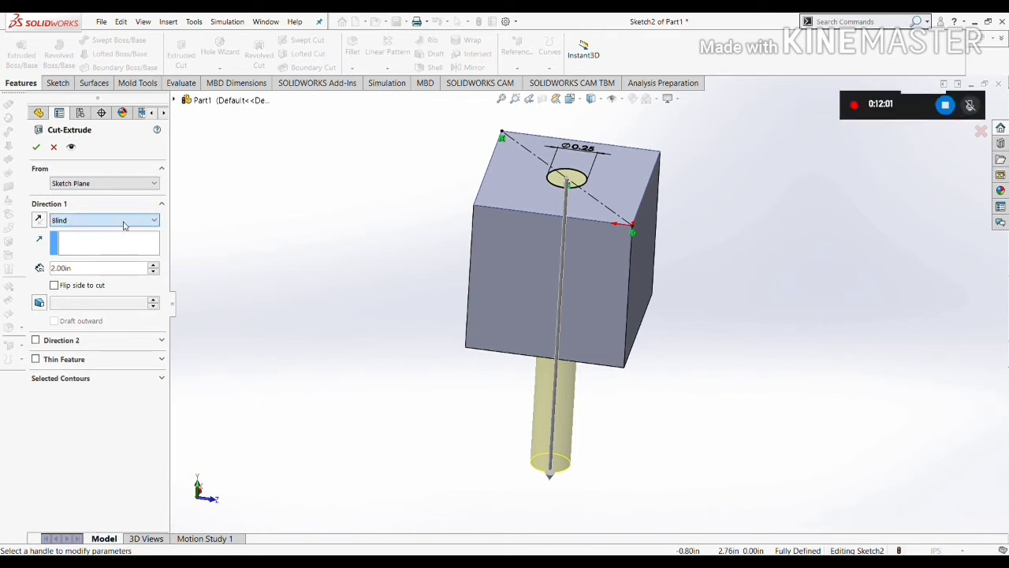
left_click(120, 247)
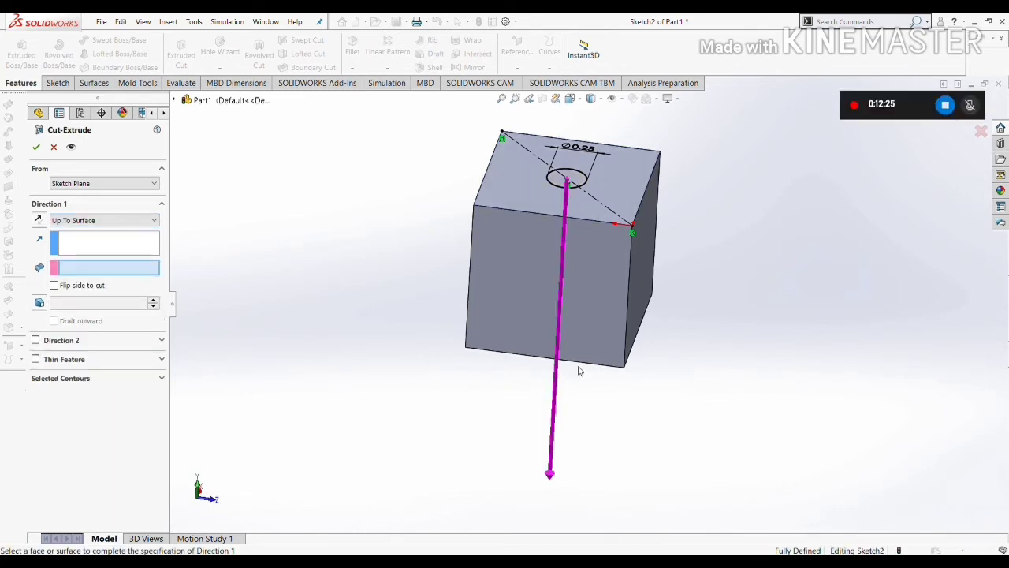
Step: Choose the cube's bottom face as the cut's end surface and complete the hole
middle_click_drag(578, 371, 625, 83)
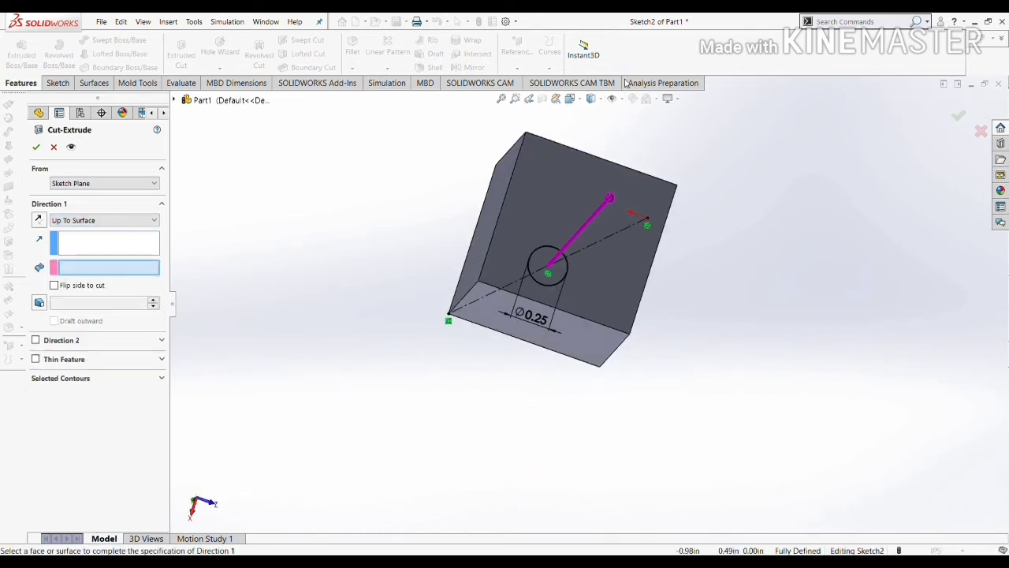
left_click(618, 227)
middle_click_drag(618, 227, 599, 320)
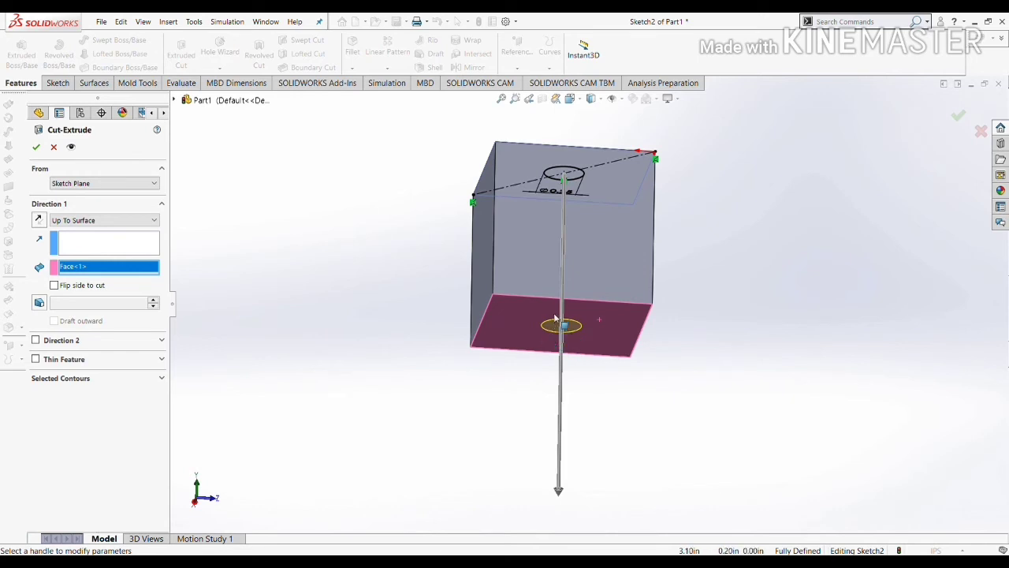
middle_click_drag(525, 268, 595, 326)
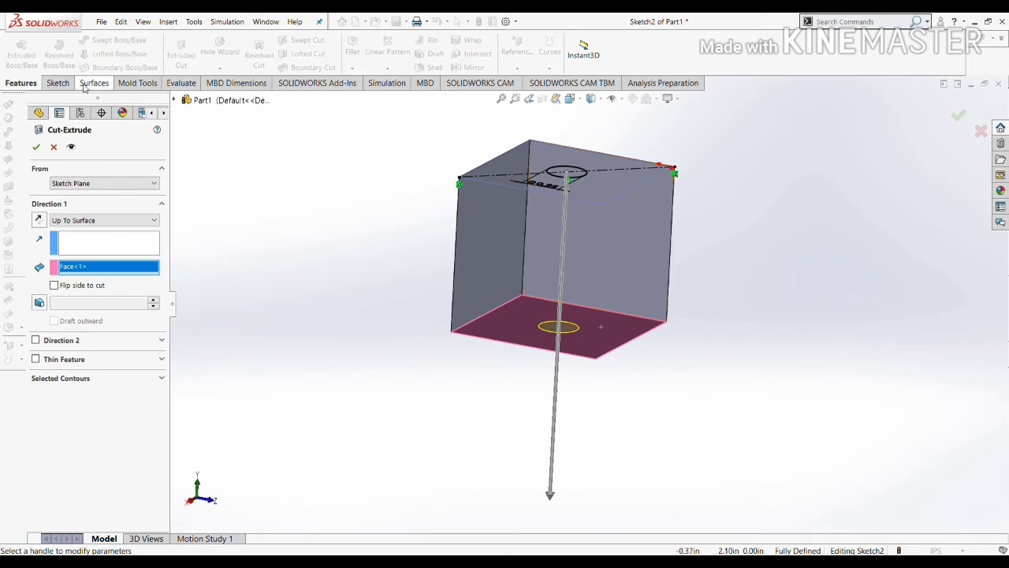
left_click(36, 149)
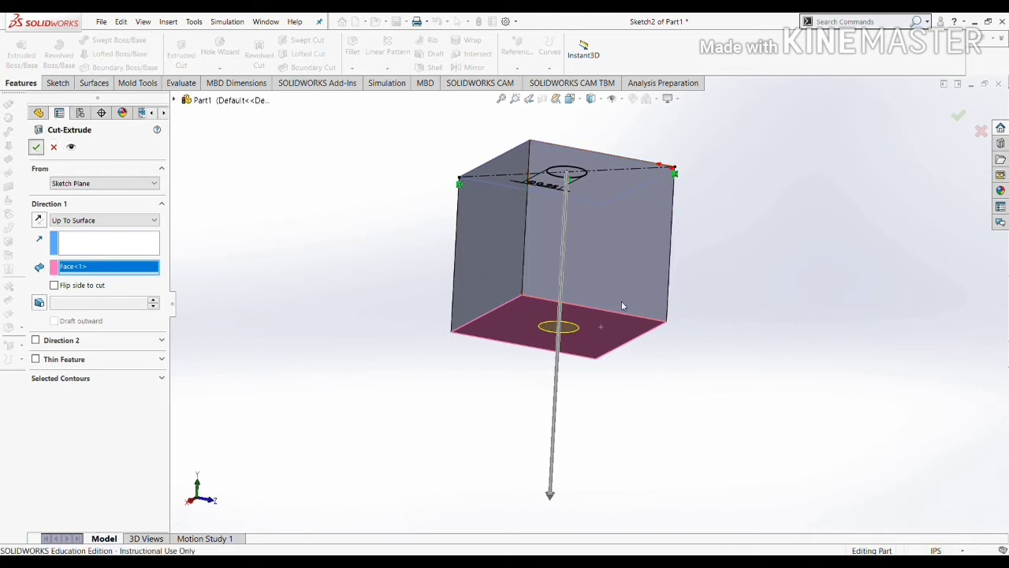
middle_click_drag(744, 351, 674, 385)
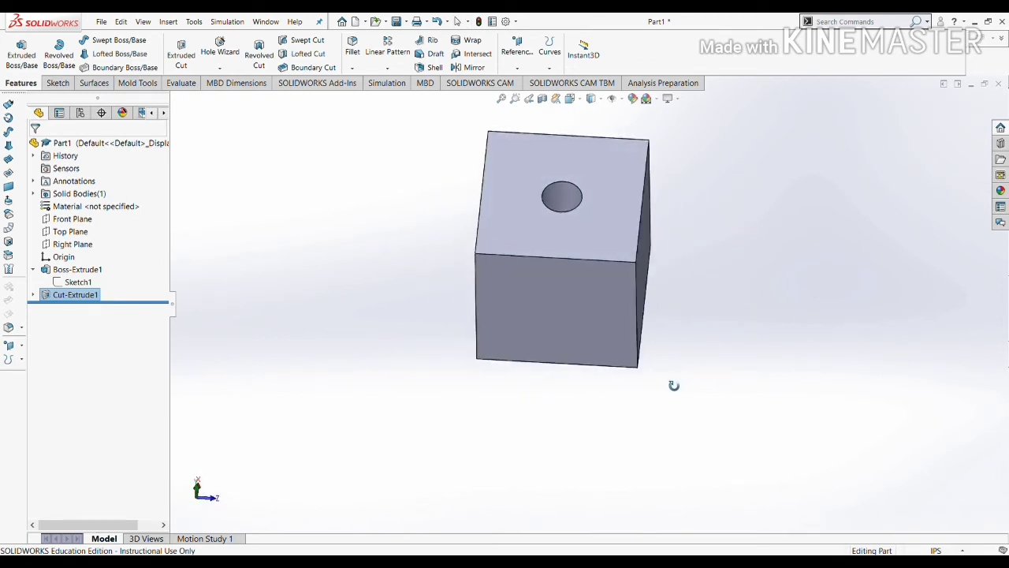
left_click(751, 286)
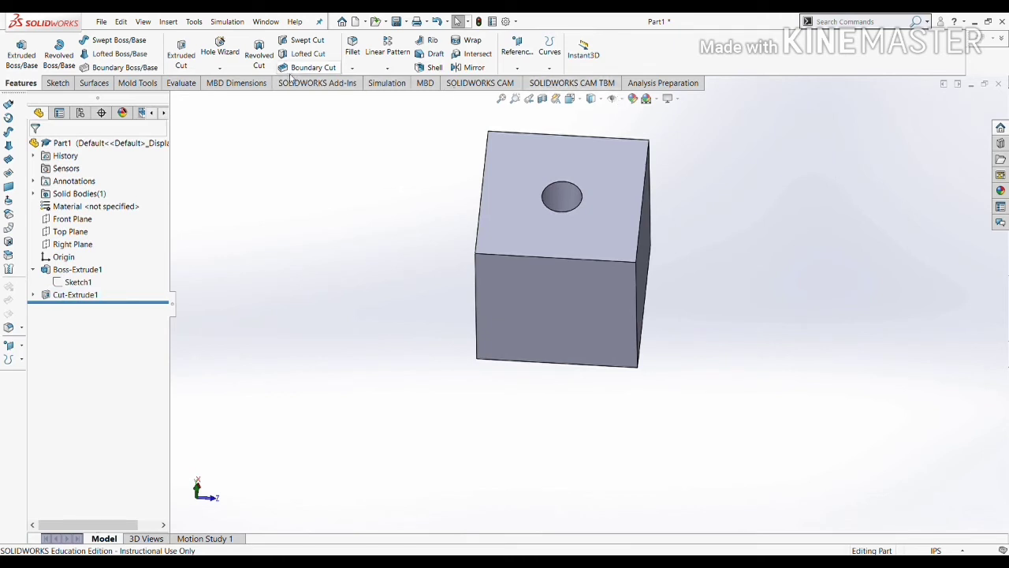
Step: Edit the base extrusion of the block and set its depth to 2 in
middle_click_drag(543, 247, 489, 347)
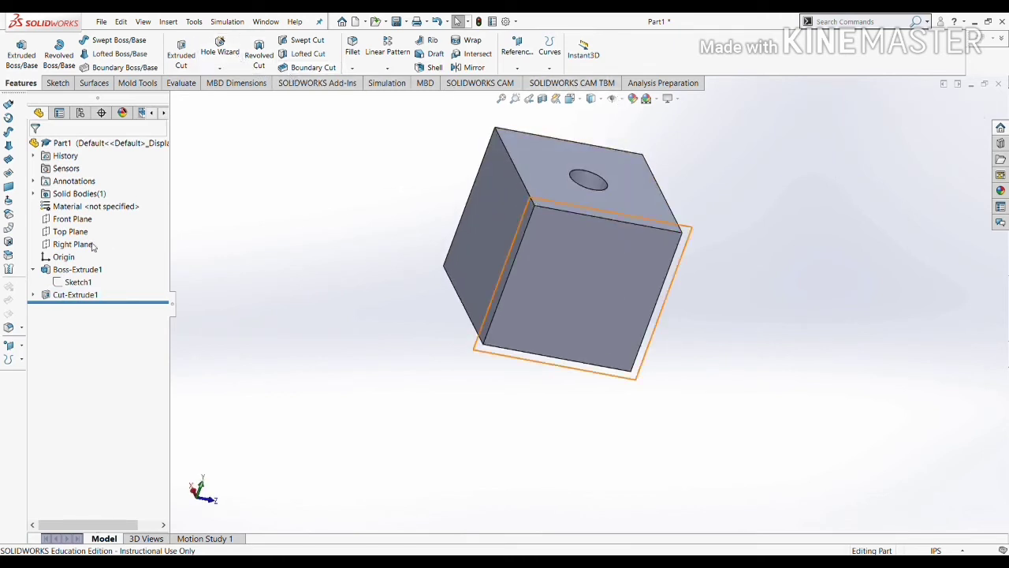
left_click(77, 269)
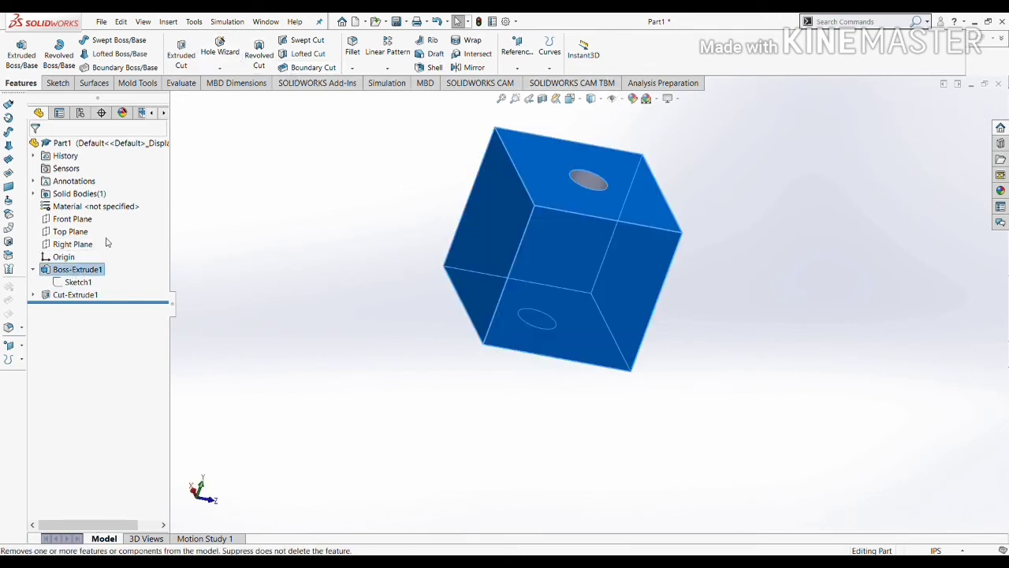
left_click(89, 244)
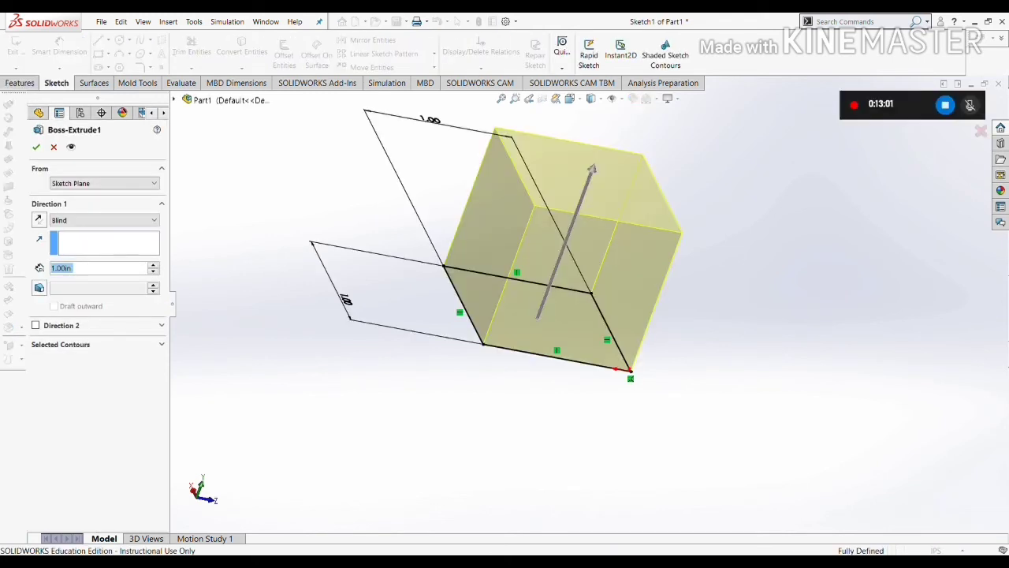
type("2")
key("Return")
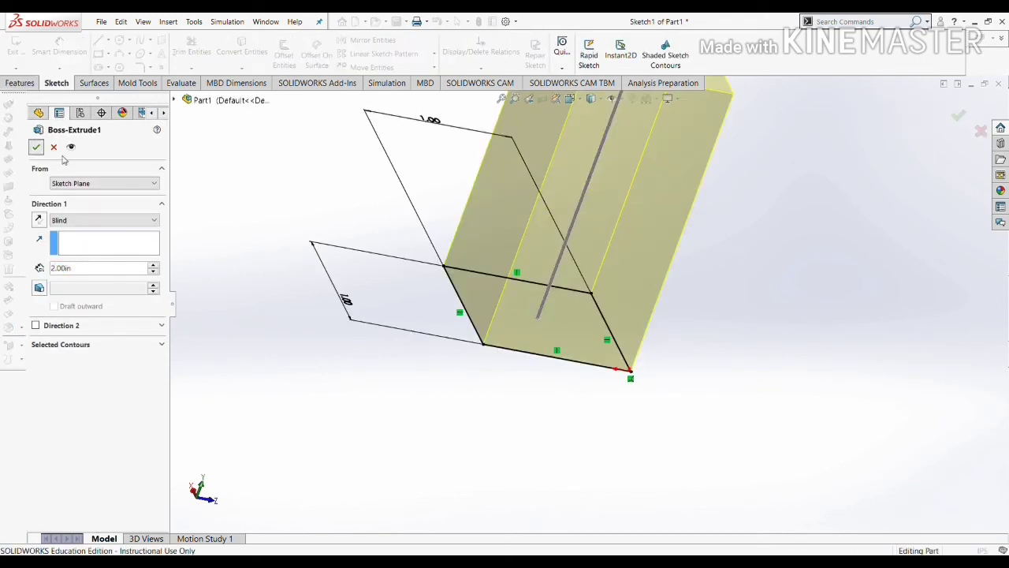
left_click(35, 147)
middle_click_drag(496, 304, 522, 370)
middle_click_drag(594, 376, 660, 277)
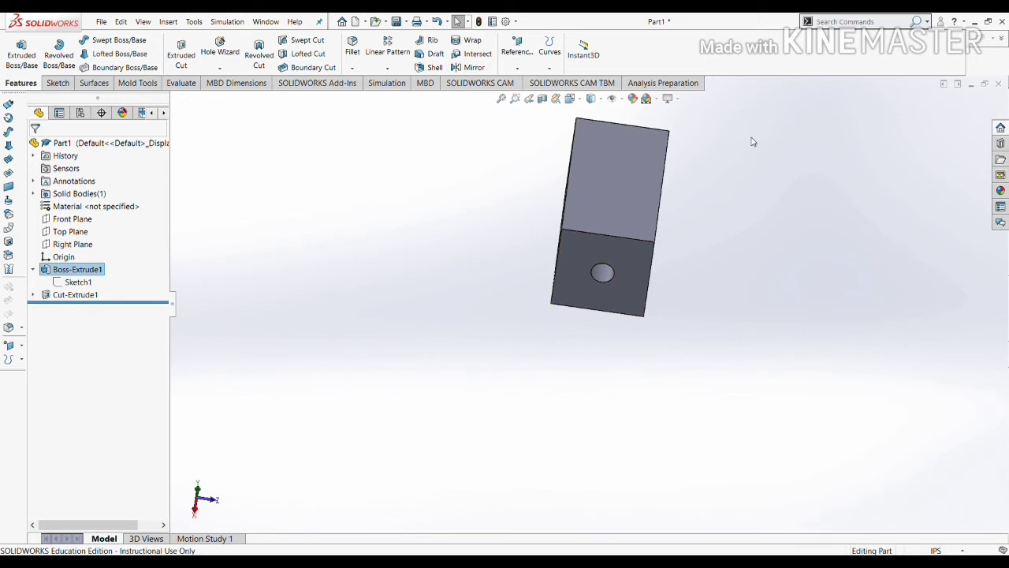
middle_click_drag(734, 178, 685, 310)
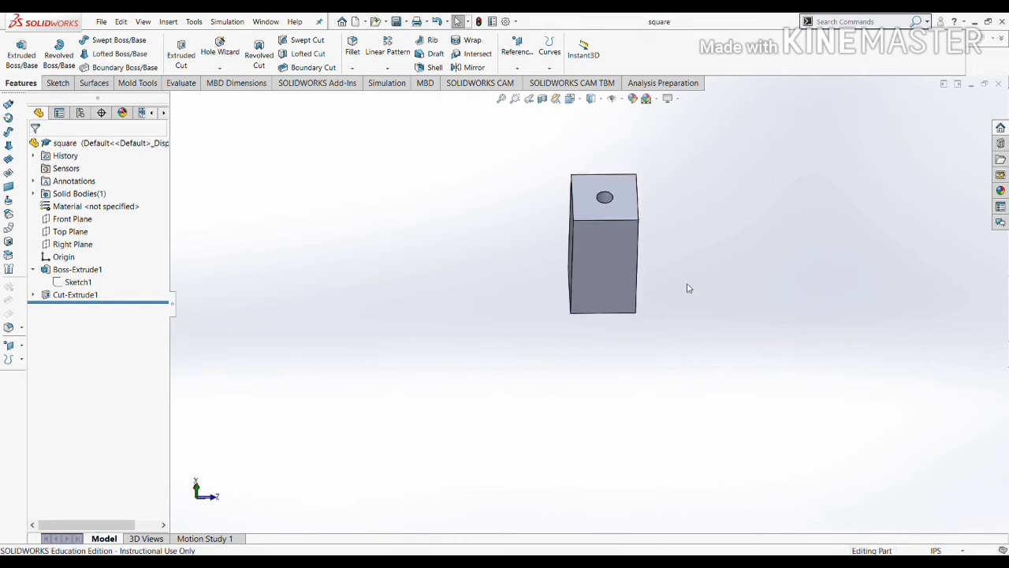
scroll(684, 284, "down", 2)
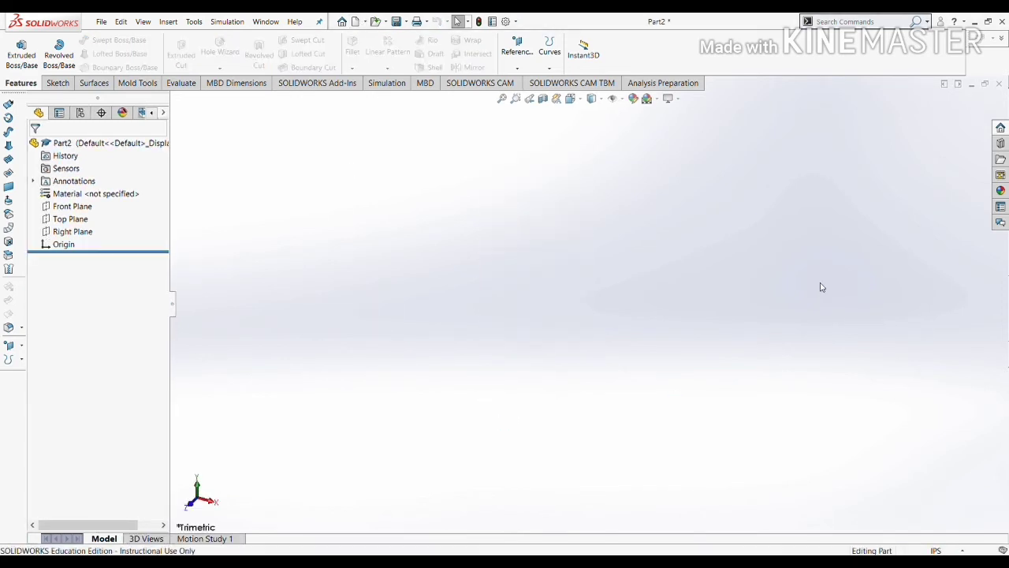
Step: Open a sketch on the Front Plane of the new part and draw an origin-centred circle about 4.82 in in diameter
left_click(71, 206)
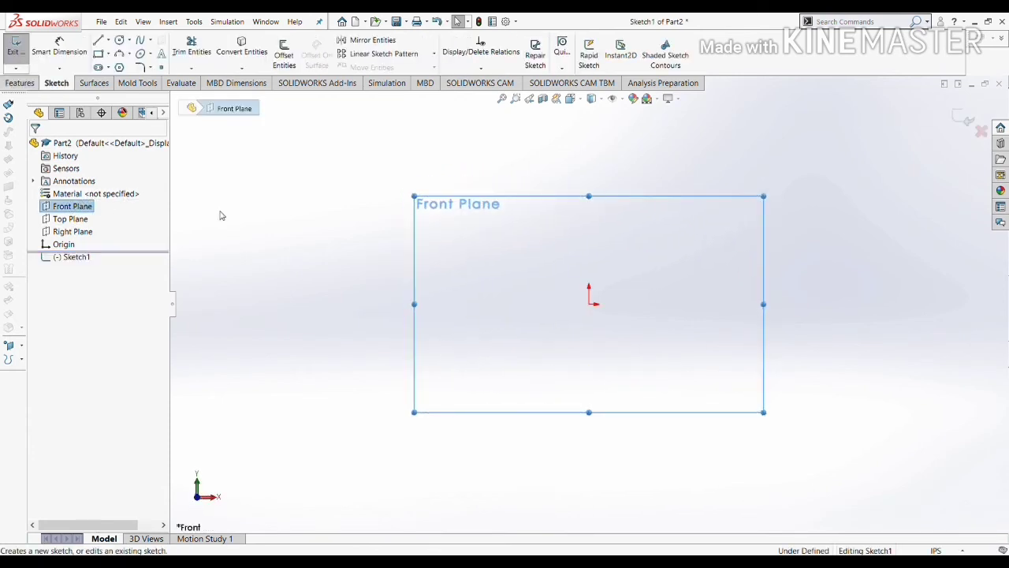
scroll(626, 320, "down", 4)
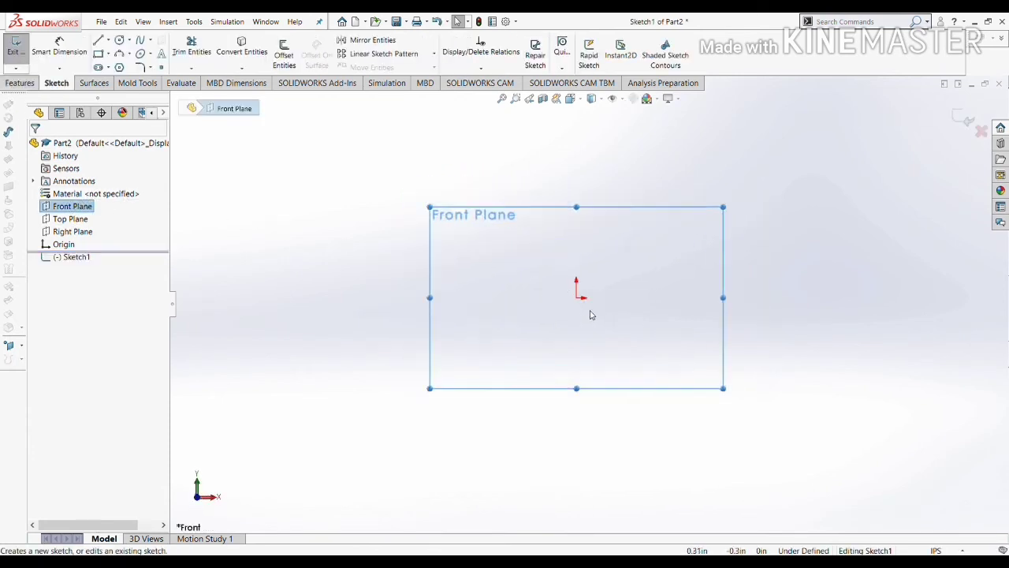
left_click(98, 39)
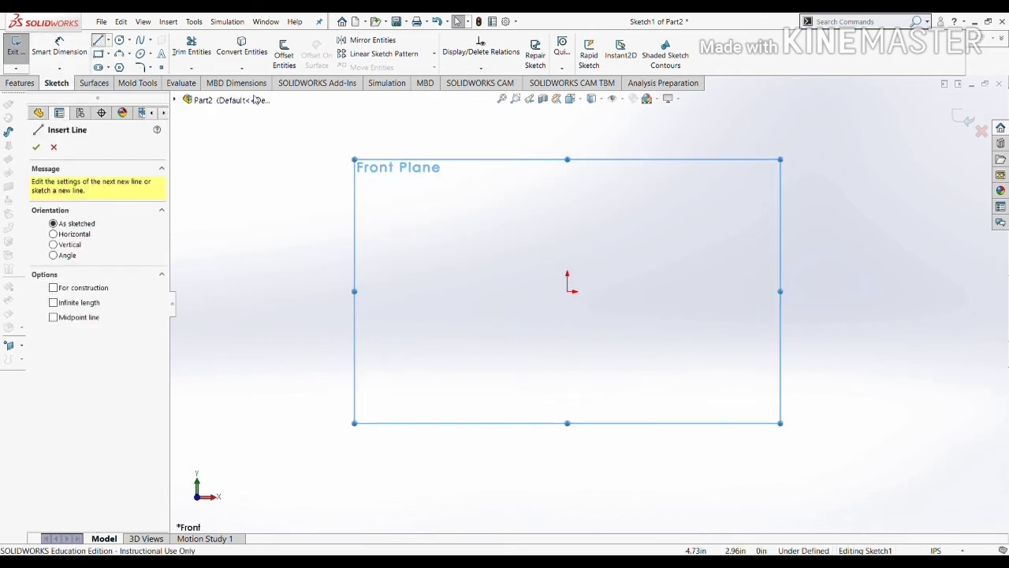
left_click(119, 41)
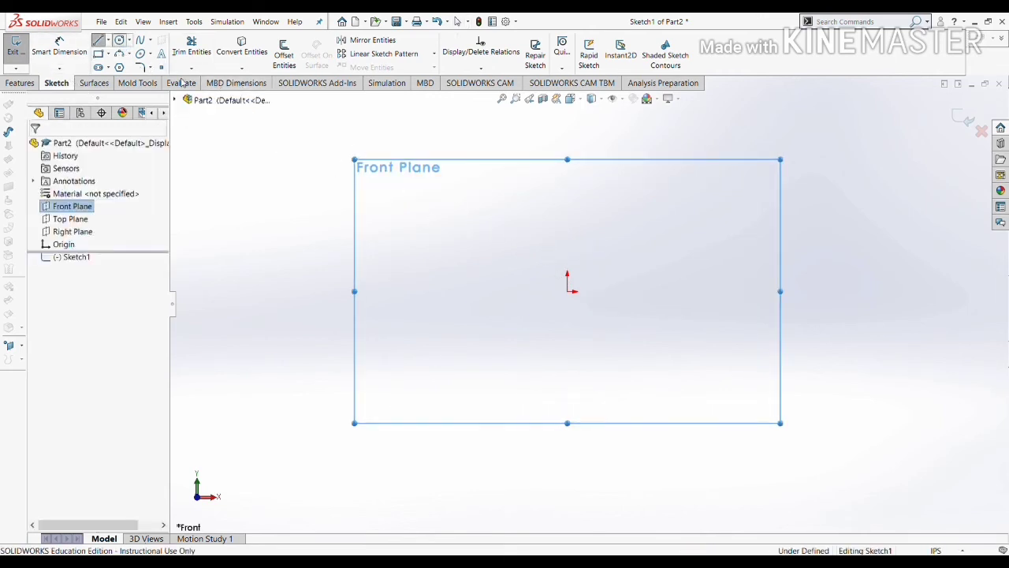
left_click(567, 291)
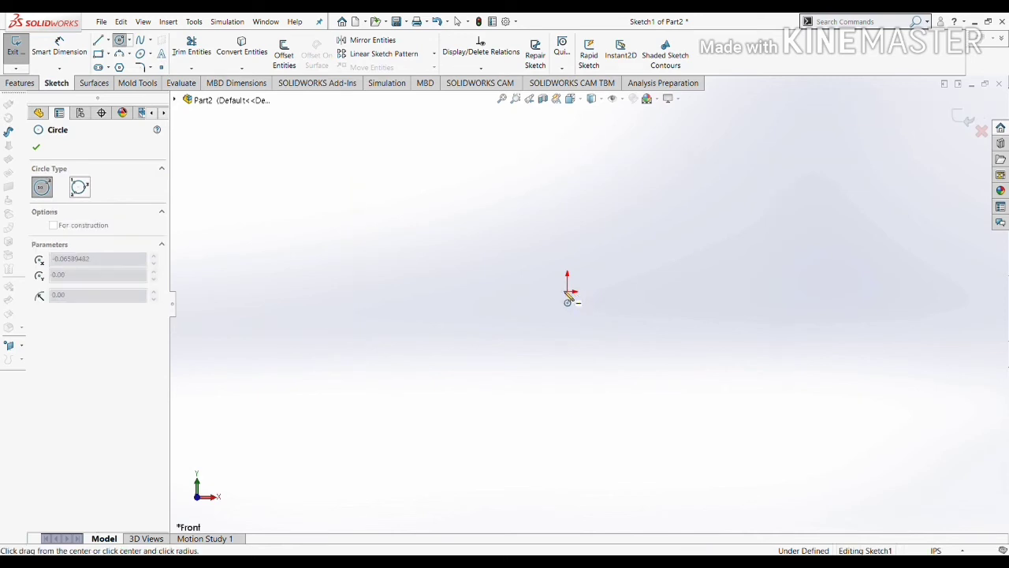
left_click(119, 41)
left_click(567, 291)
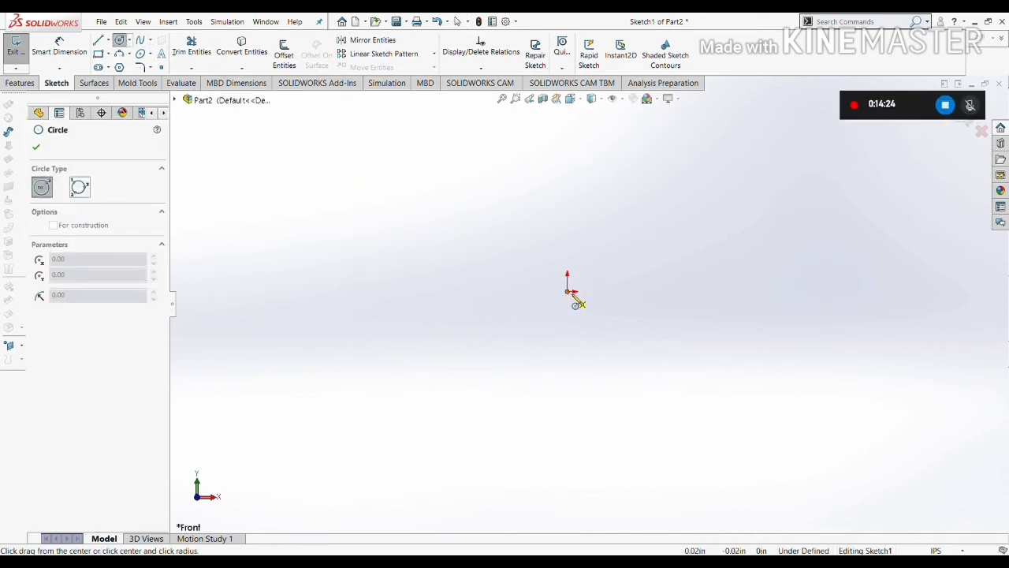
left_click(715, 301)
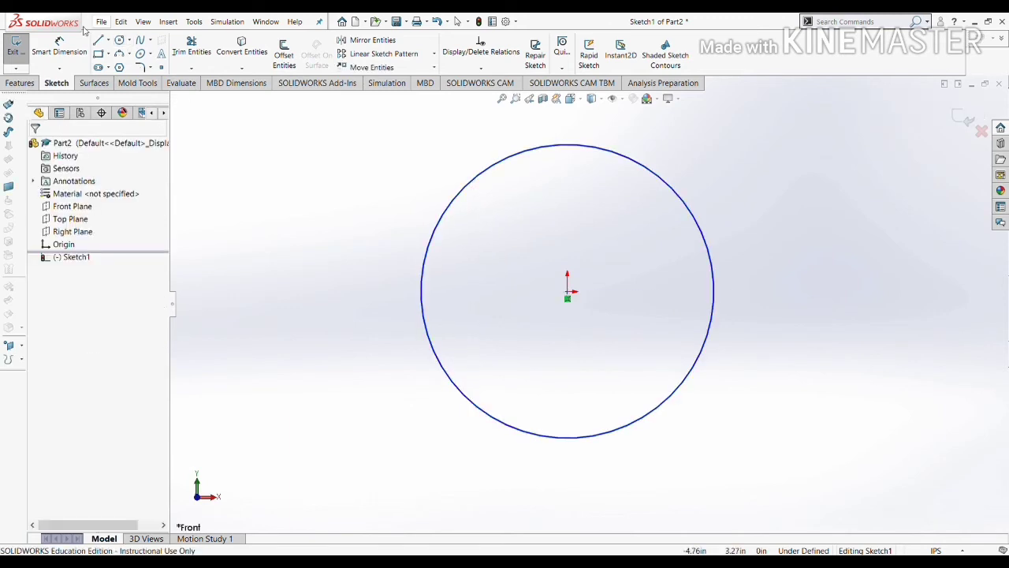
key("Escape")
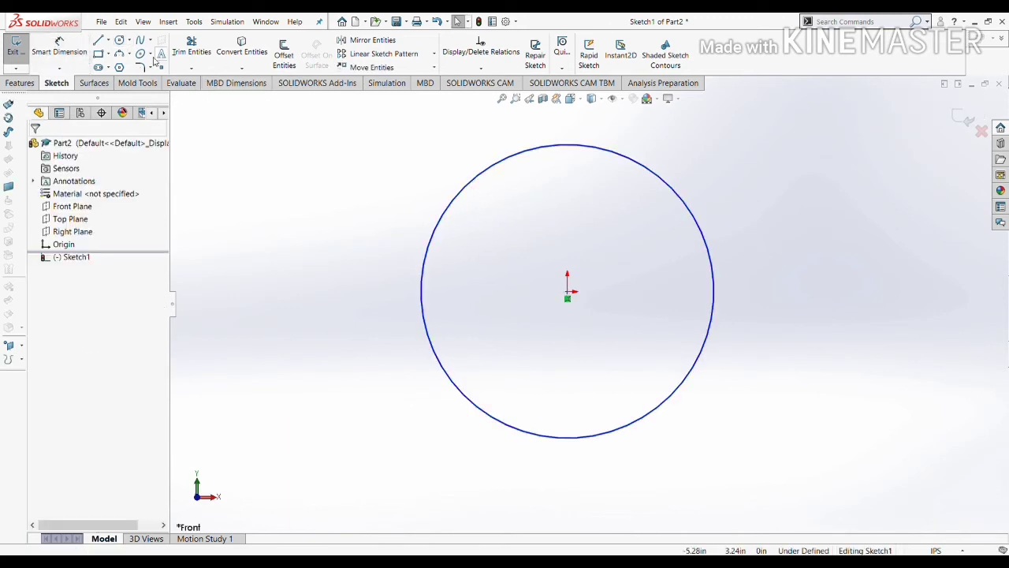
Step: Dimension the circle's diameter, placing the dimension beside the circle
left_click(59, 46)
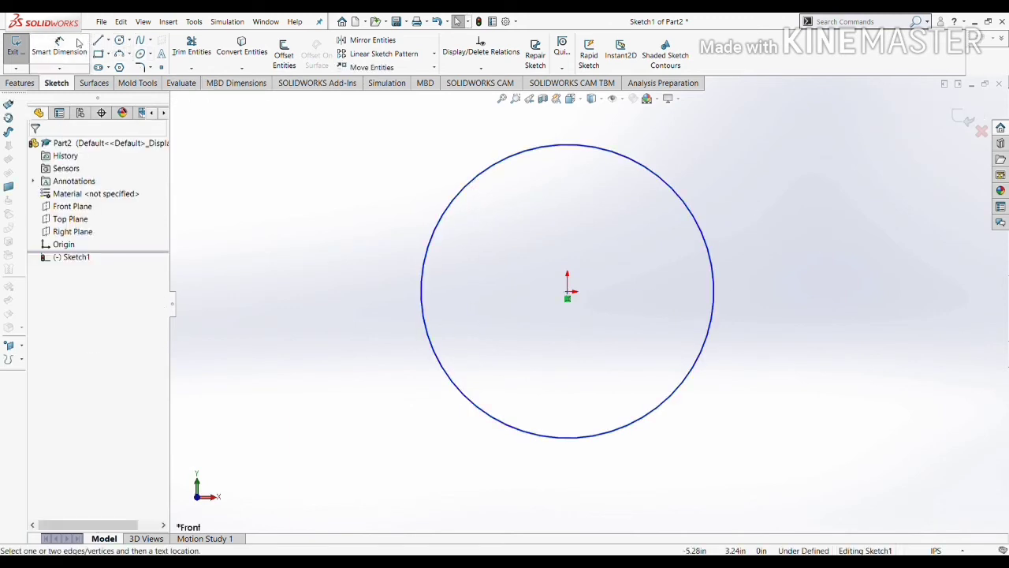
left_click(716, 260)
left_click(729, 282)
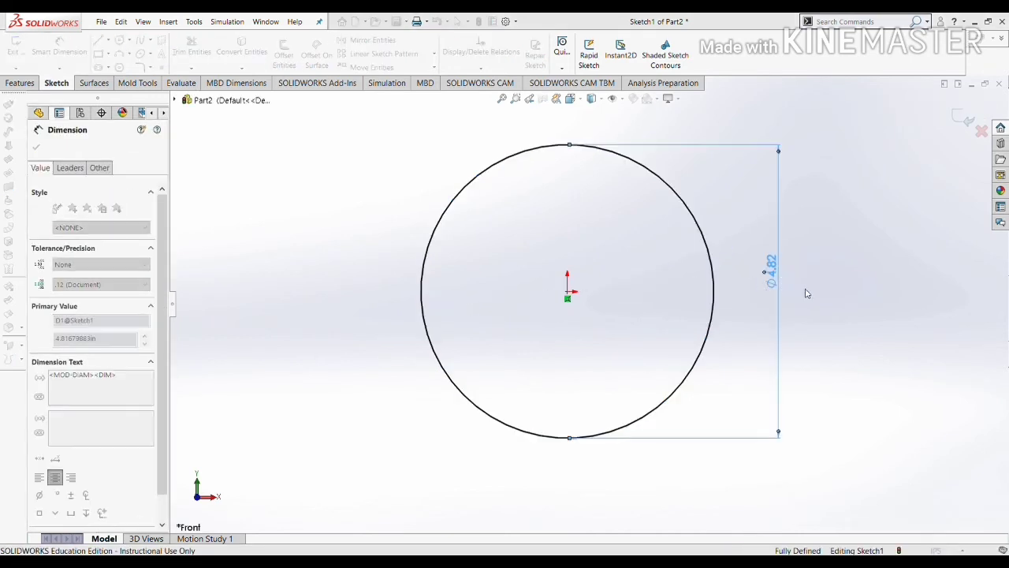
key("Escape")
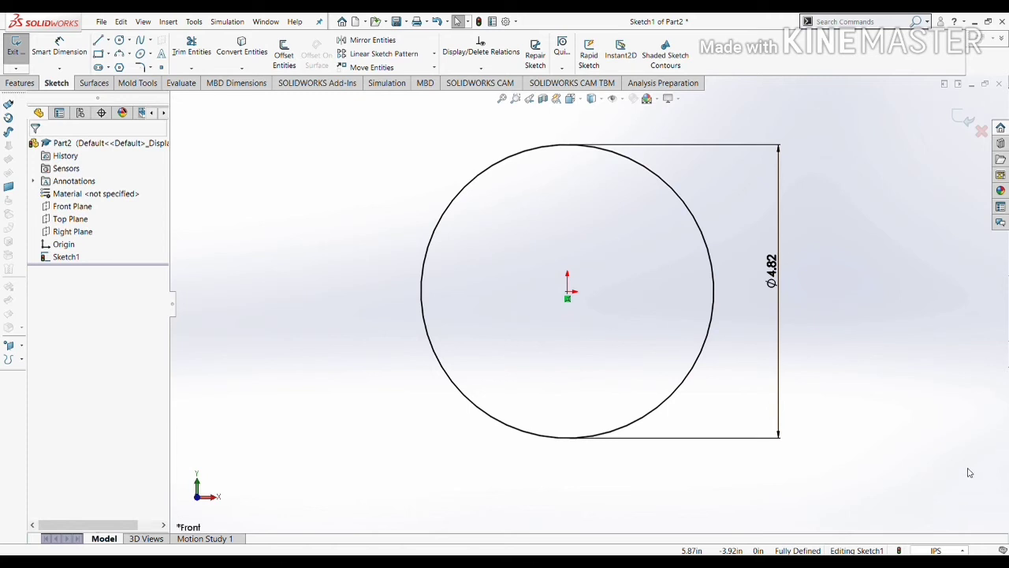
Step: Switch the document units to MMGS and set the diameter of the sketched circle to 50 mm
double_click(943, 506)
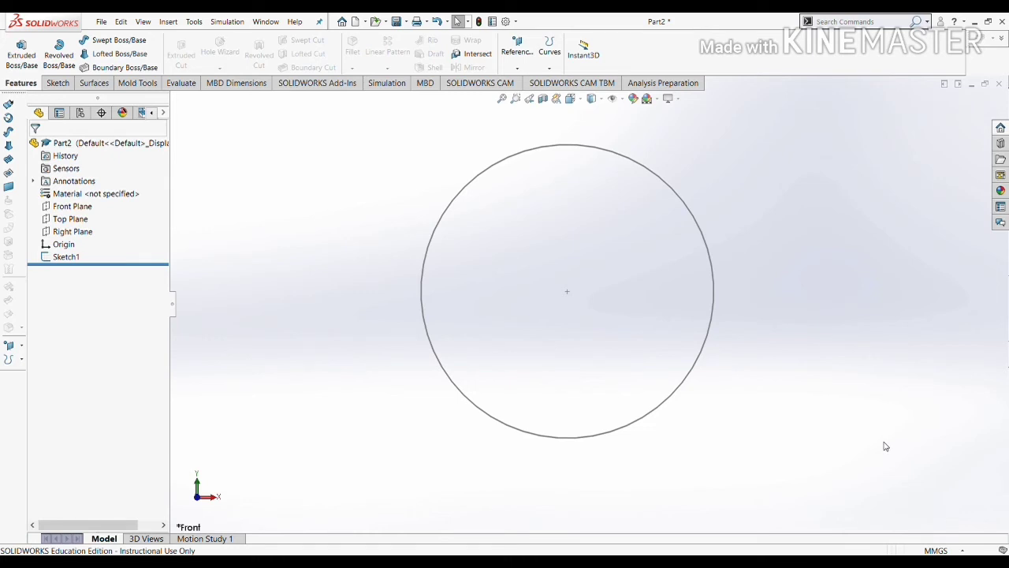
left_click(59, 258)
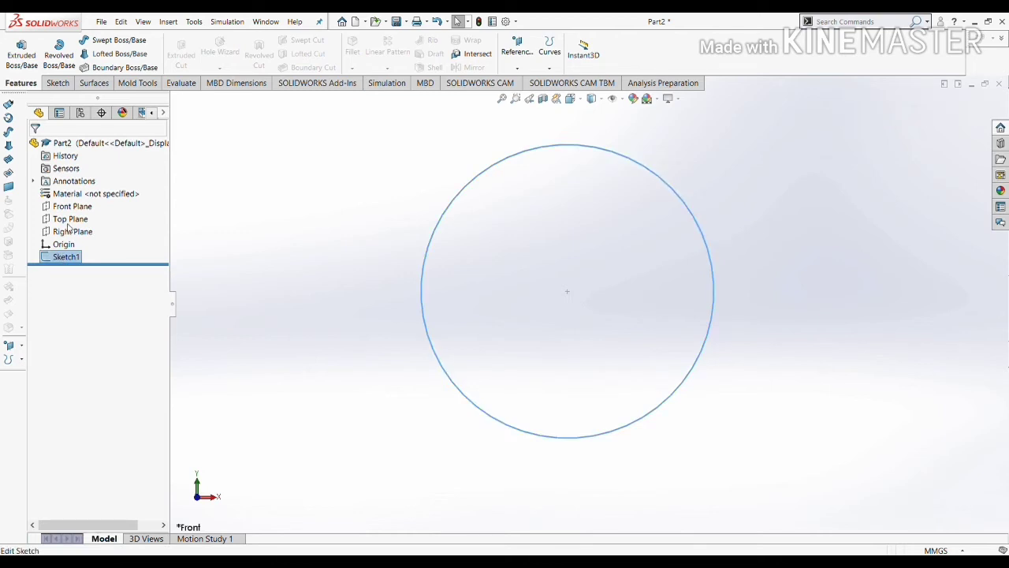
left_click(76, 231)
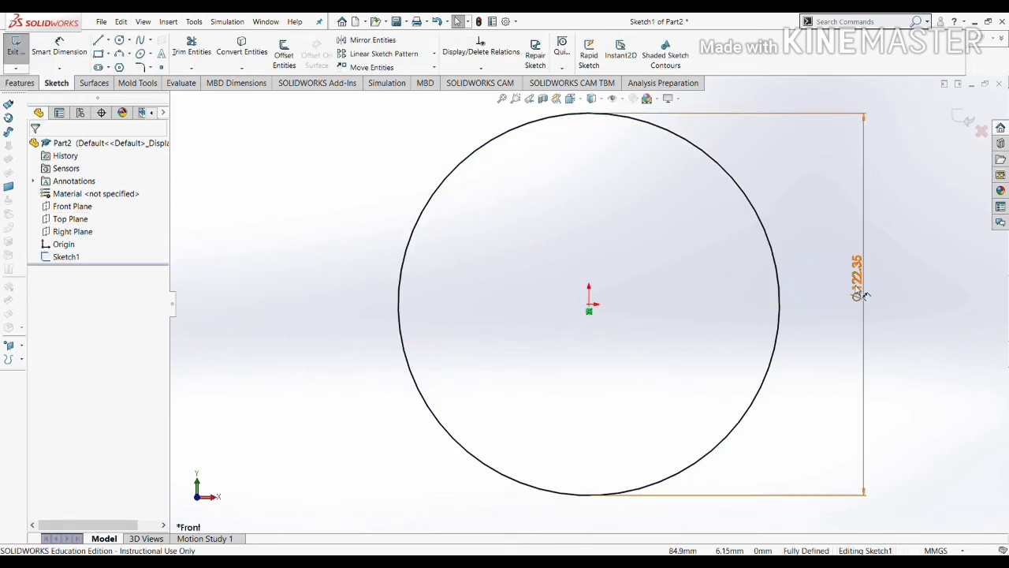
left_click(812, 282)
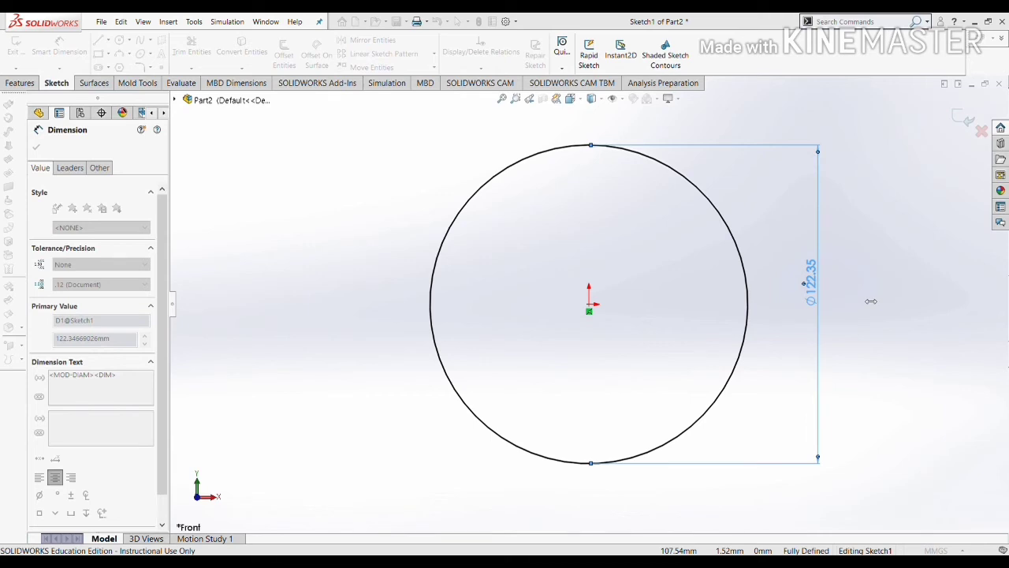
type("50")
key("Return")
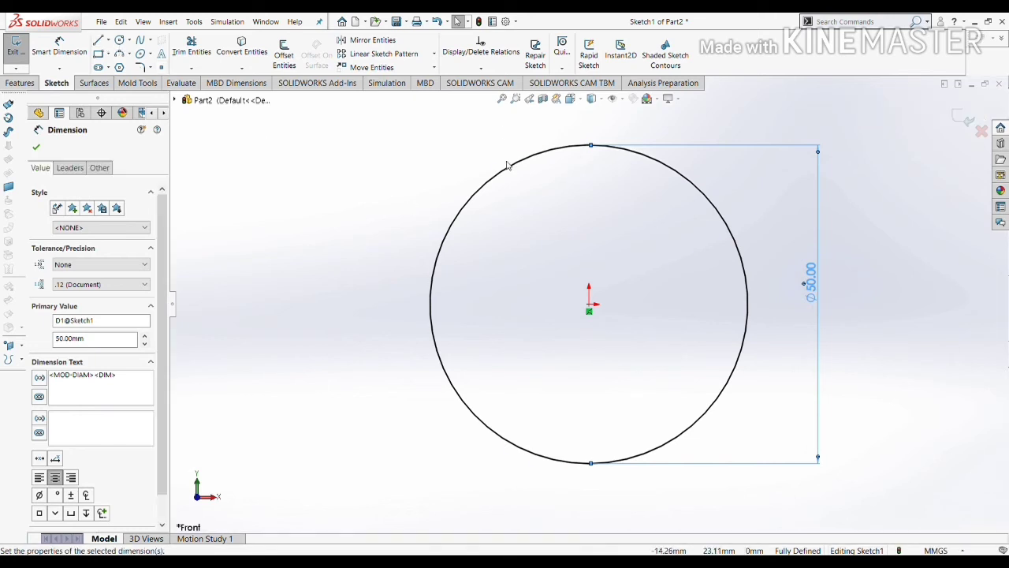
Step: Draw a vertical line from the circle's bottom quadrant to the origin and a horizontal line from there to its right quadrant
left_click(93, 38)
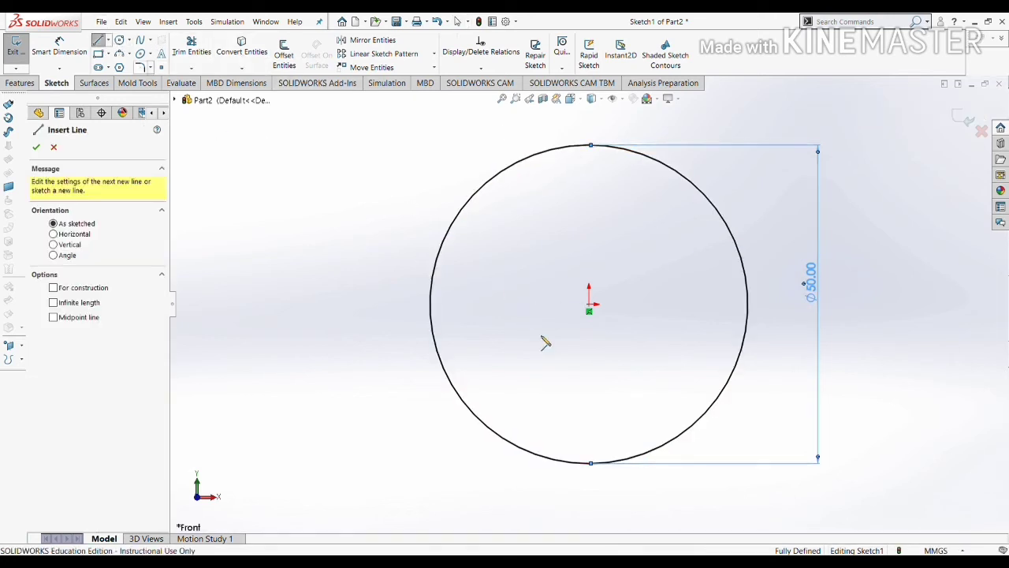
left_click(589, 464)
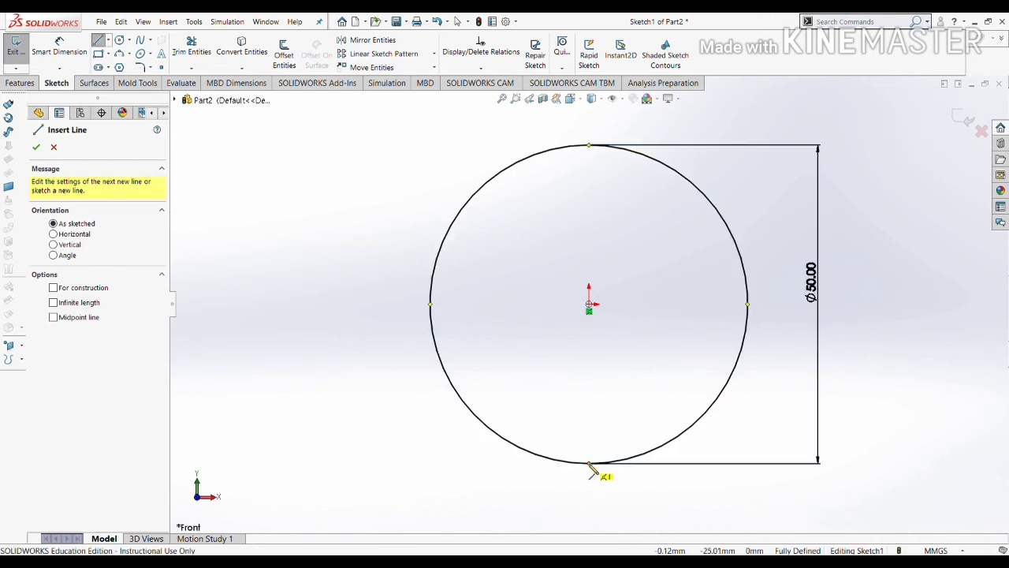
left_click(592, 306)
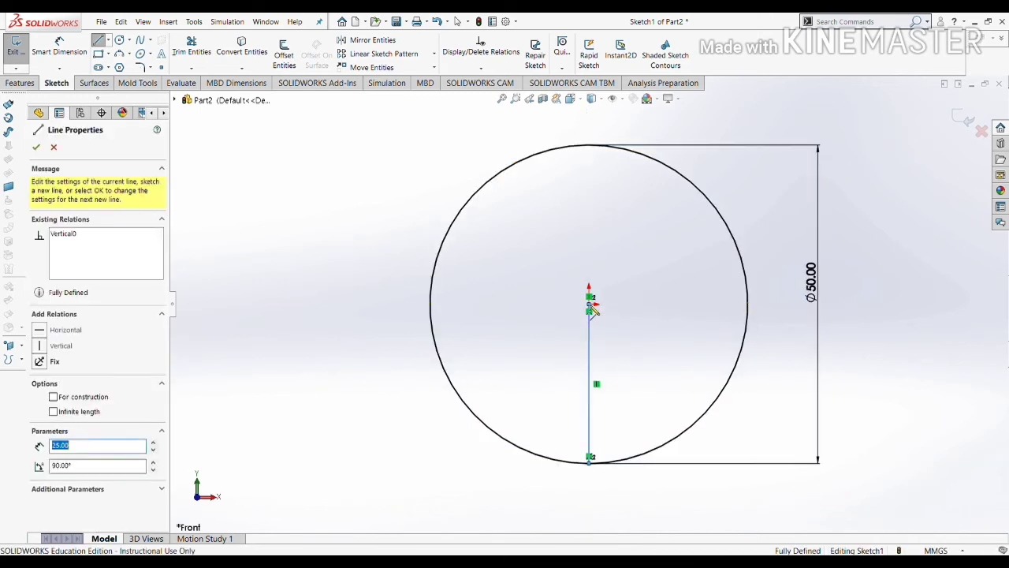
left_click(747, 305)
key("Escape")
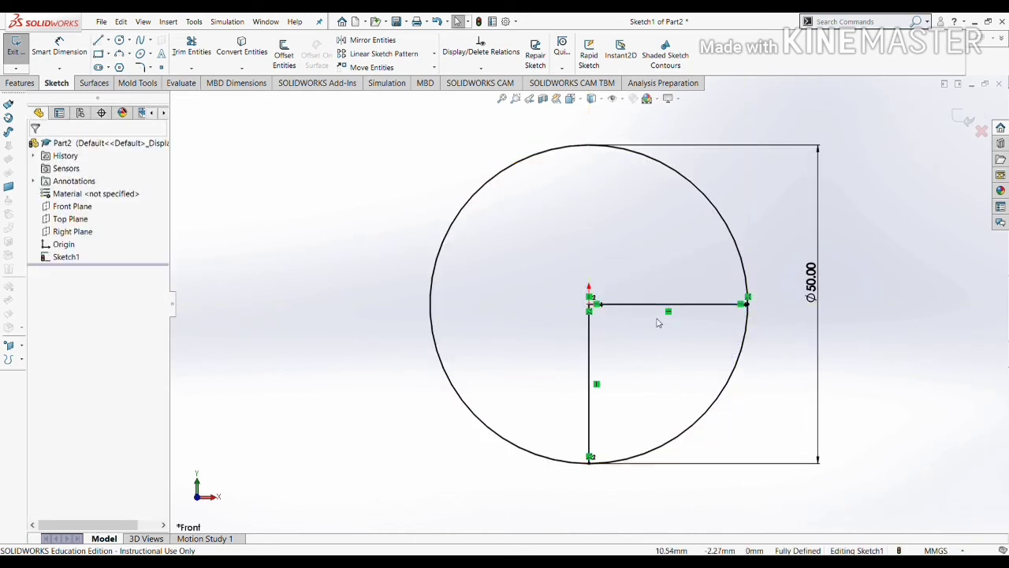
scroll(665, 311, "down", 5)
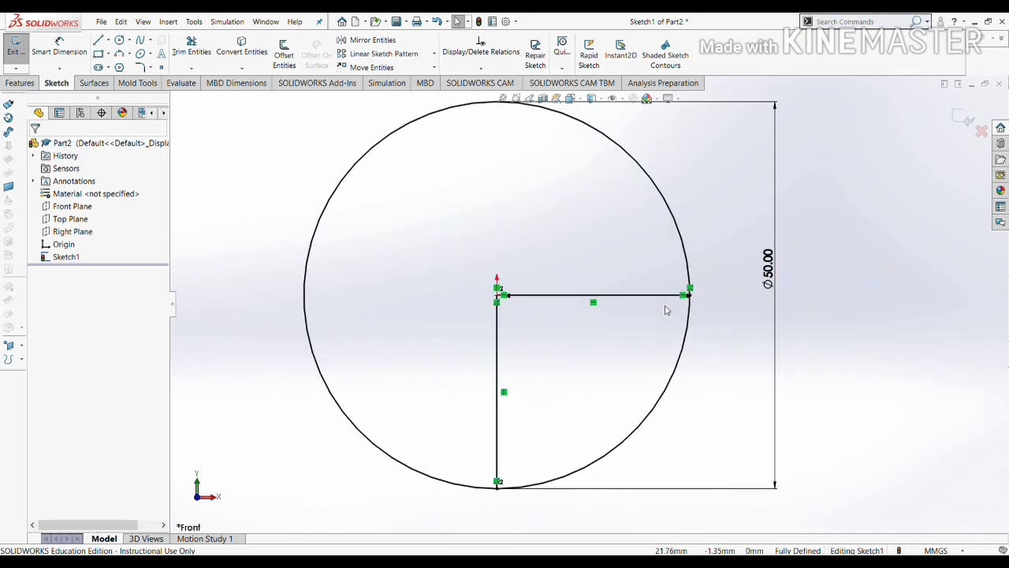
scroll(552, 304, "up", 3)
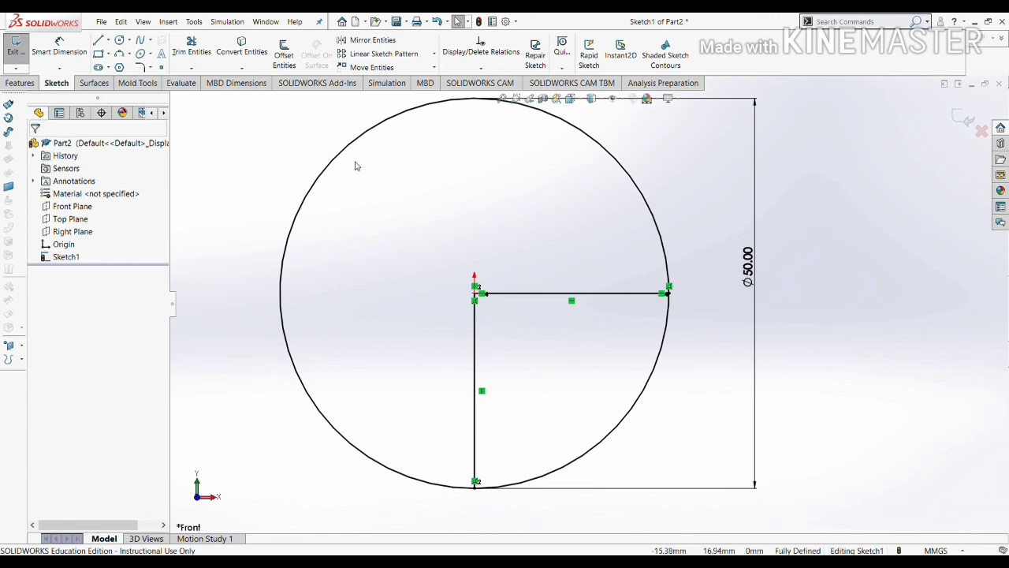
Step: Power-trim the circle outside the two radius lines, leaving only the lower-right quarter arc as a closed profile
left_click(205, 41)
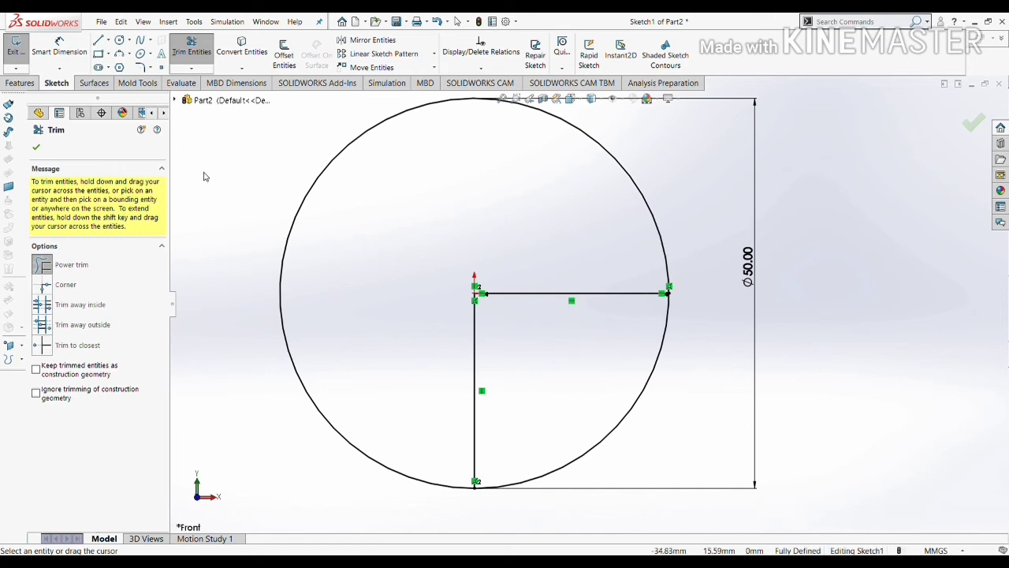
mouse_move(203, 171)
left_mouse_down()
mouse_move(212, 208)
mouse_move(233, 228)
mouse_move(295, 220)
left_mouse_up()
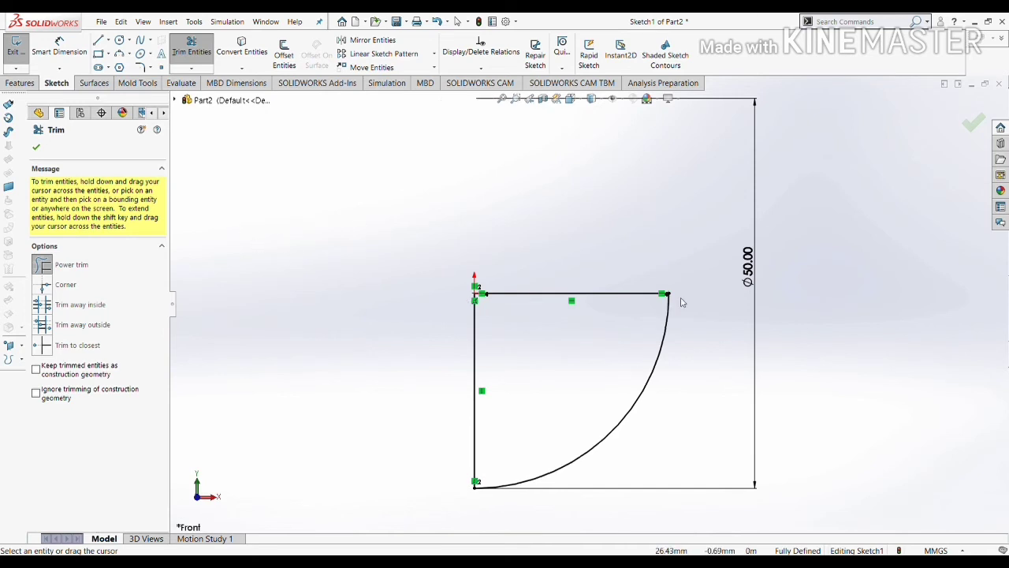
scroll(678, 298, "down", 3)
scroll(611, 306, "down", 3)
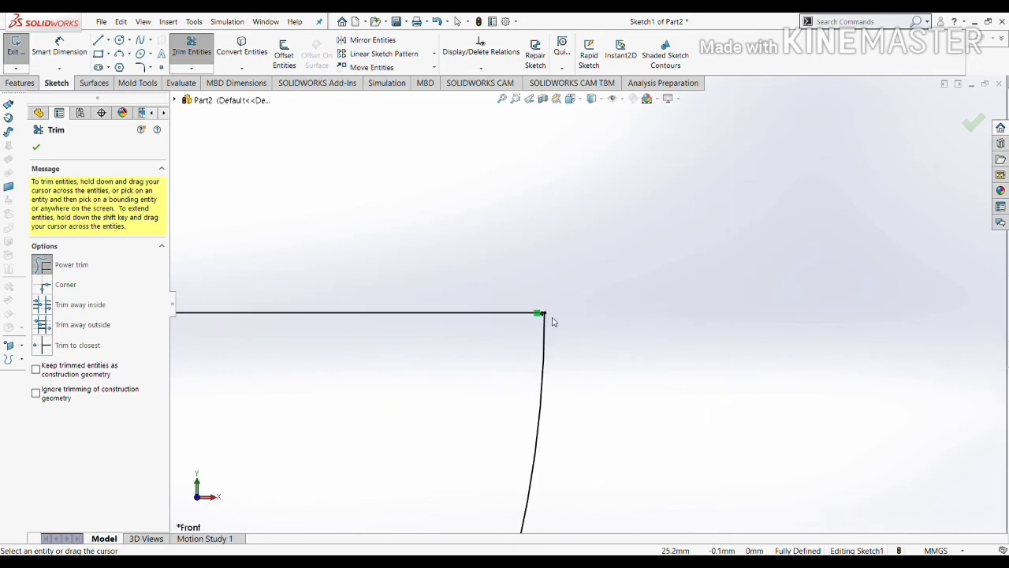
scroll(552, 320, "up", 4)
scroll(520, 351, "up", 2)
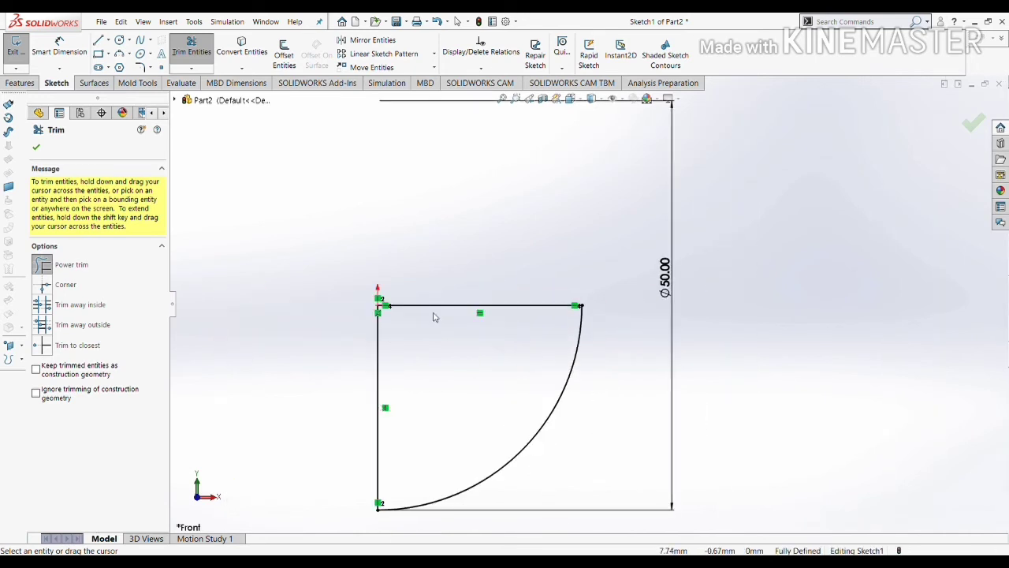
key("Escape")
scroll(464, 323, "up", 2)
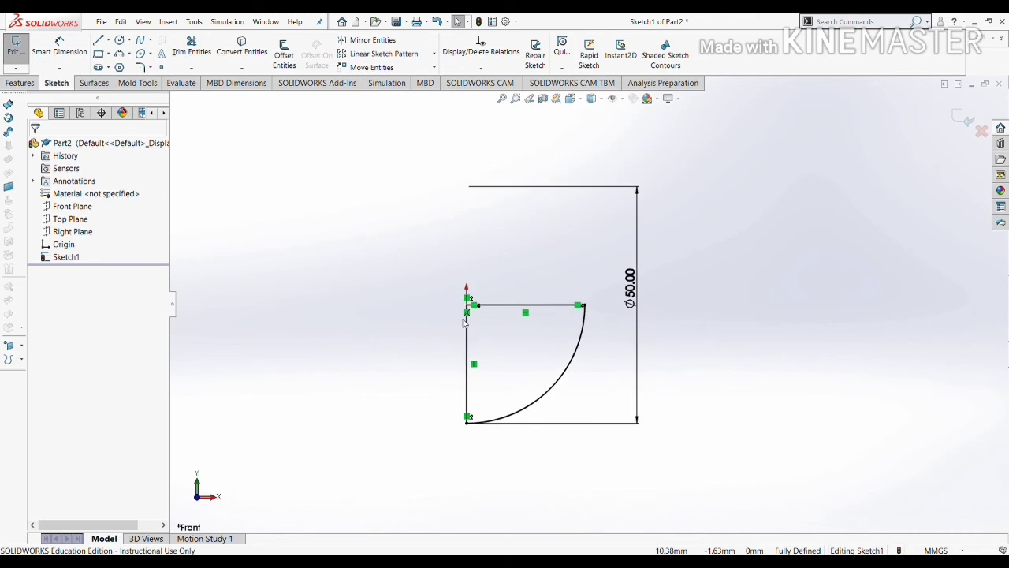
scroll(540, 339, "down", 2)
scroll(542, 339, "down", 1)
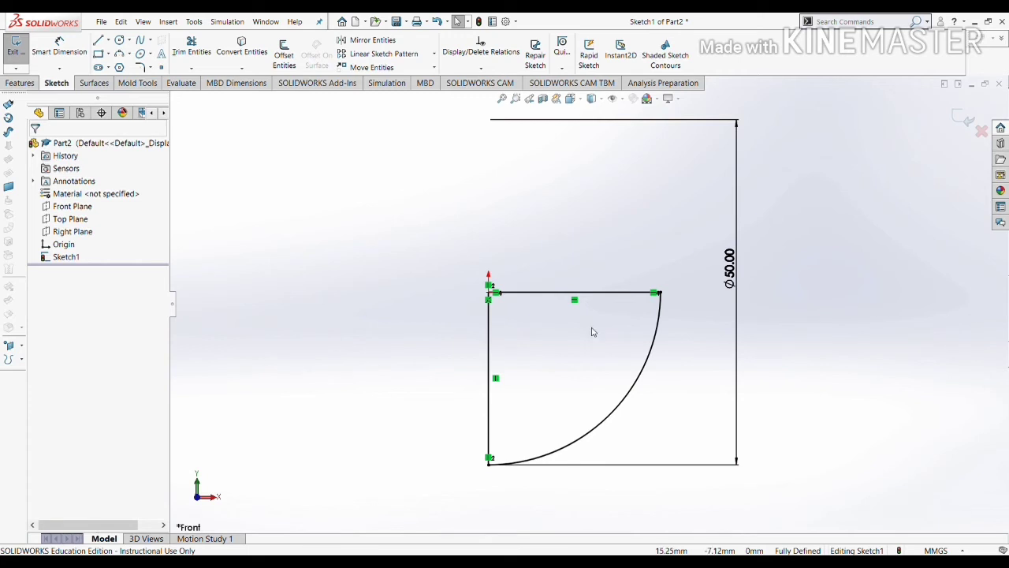
Step: Revolve the quarter-circle profile 360° about its vertical line
left_click(34, 82)
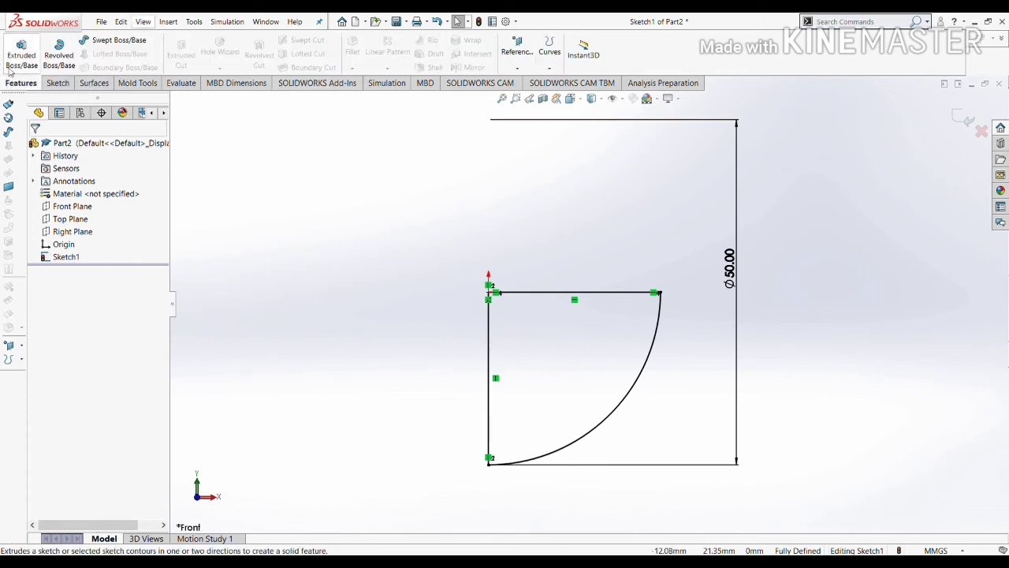
left_click(59, 68)
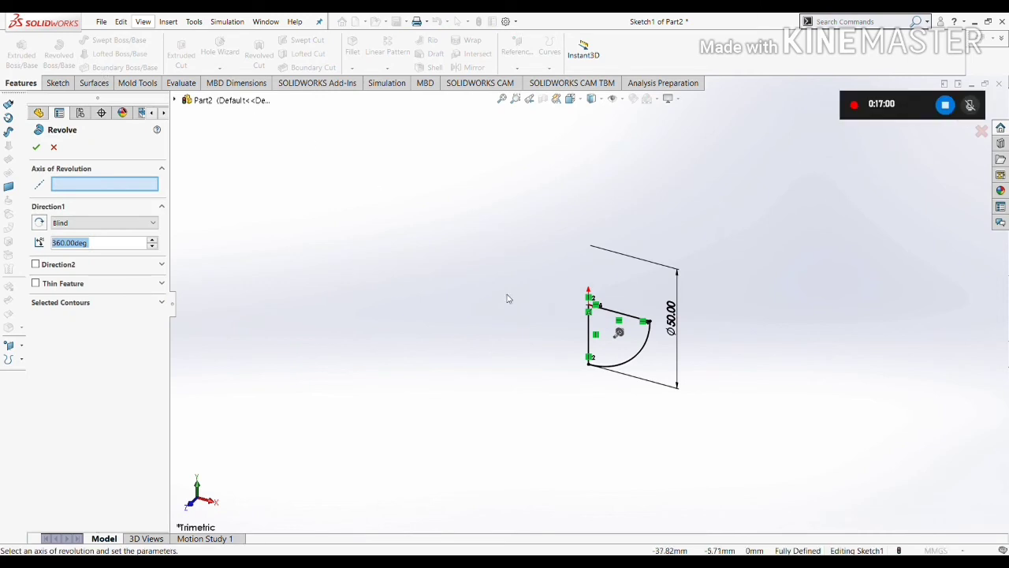
scroll(555, 302, "down", 3)
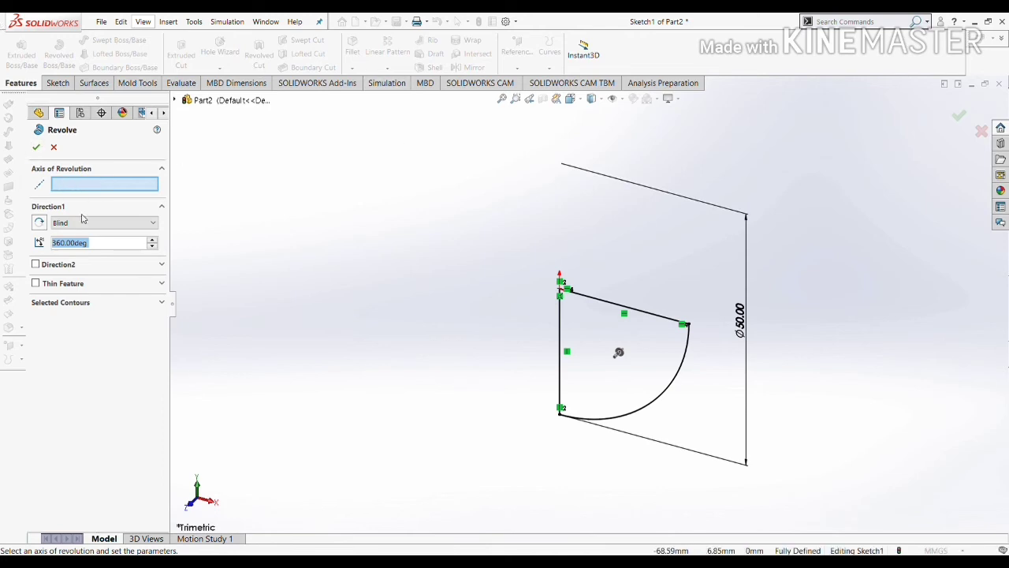
left_click(558, 372)
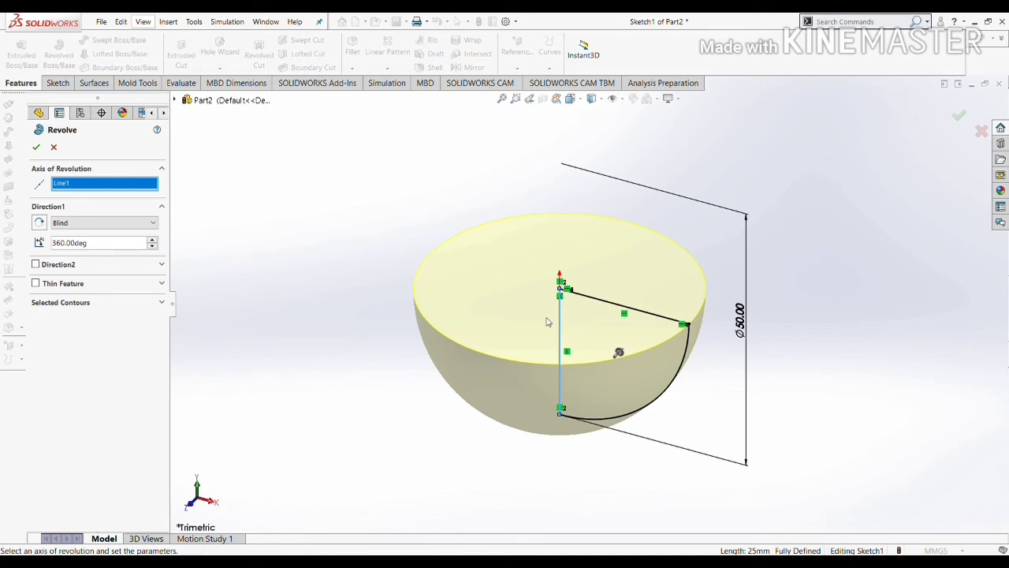
left_click(36, 147)
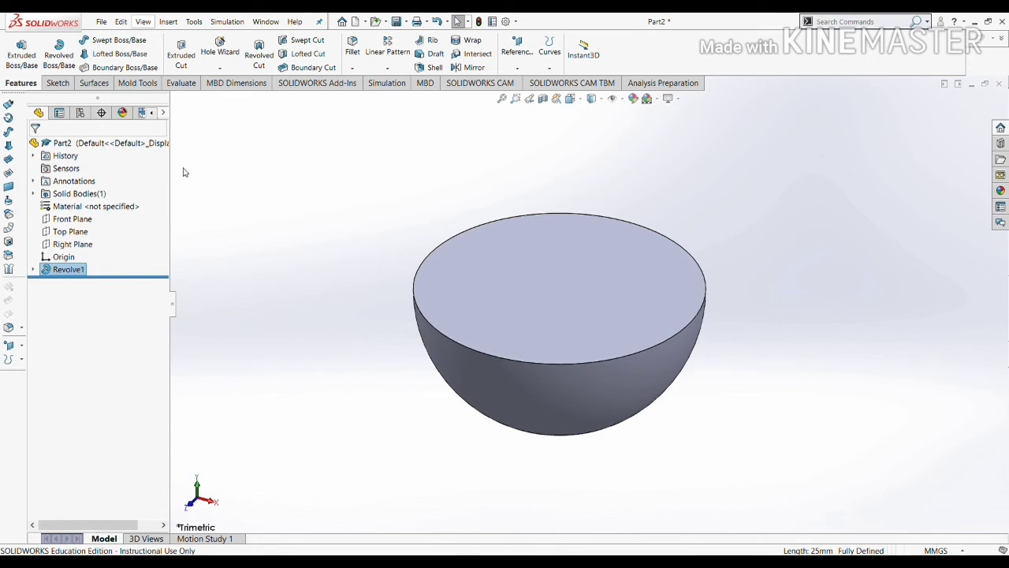
Step: Edit the revolve feature, trying an angle of 90° before setting it to 180°
left_click(75, 271)
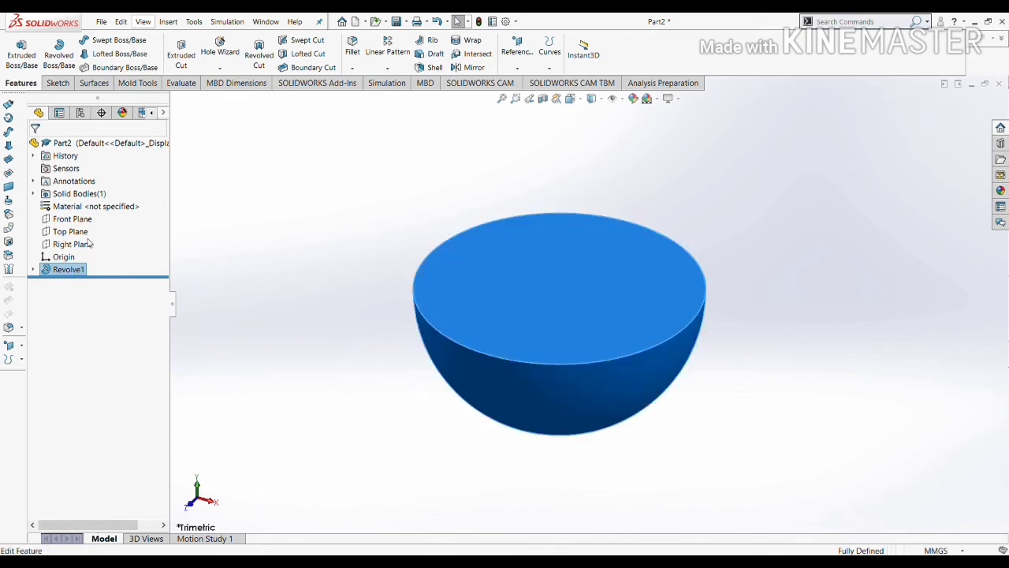
left_click(89, 243)
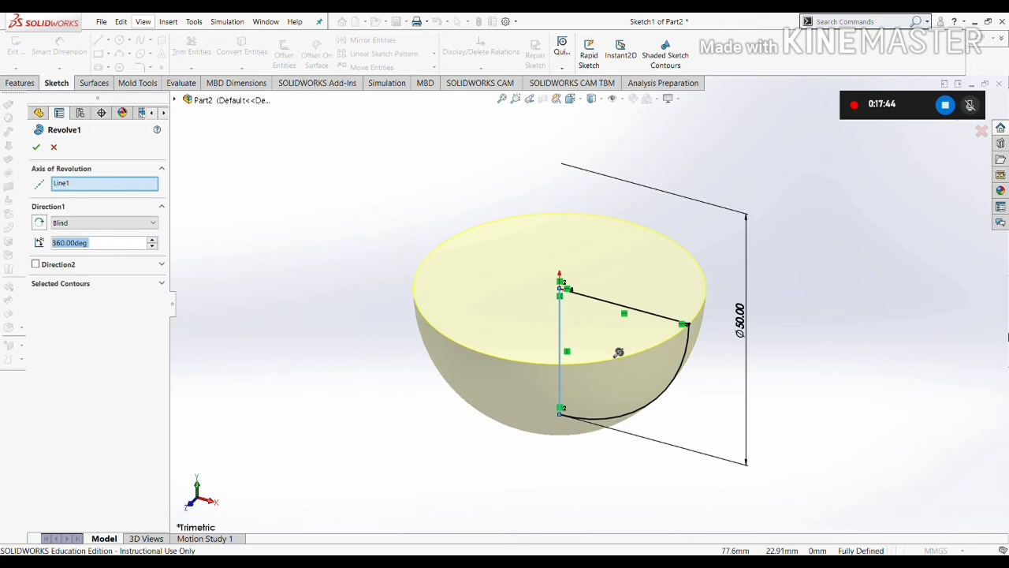
type("90")
key("Return")
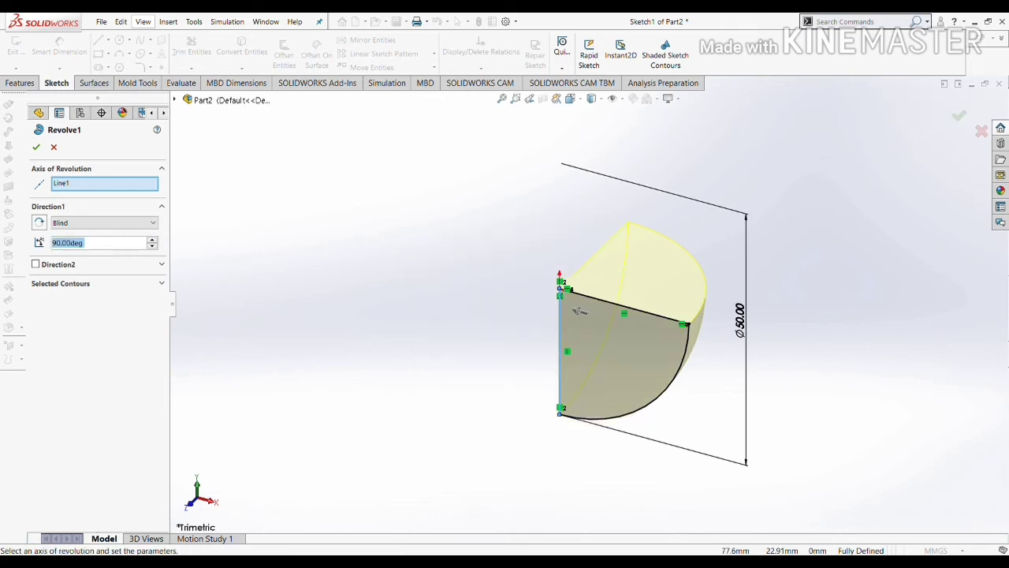
type("180")
key("Return")
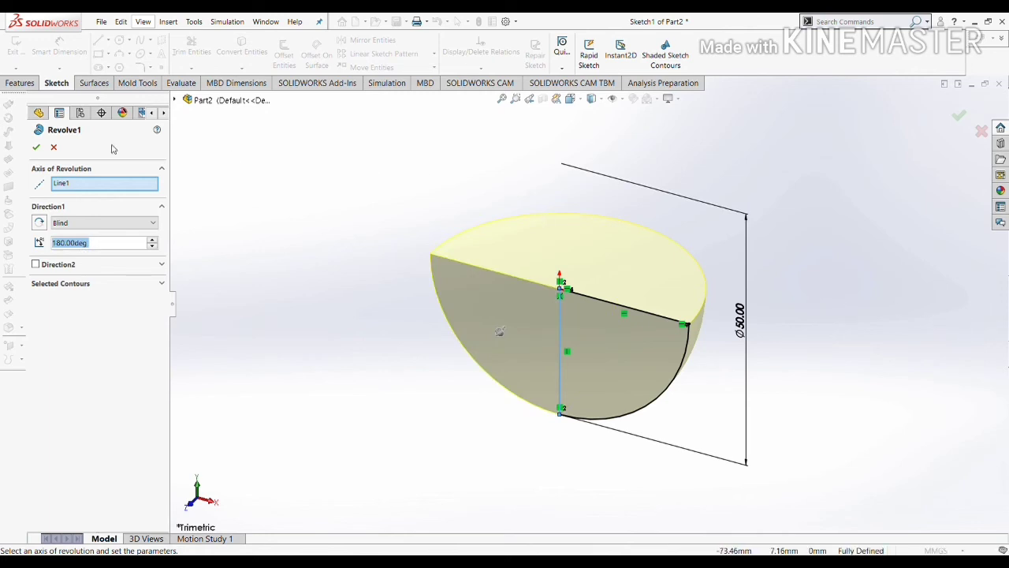
left_click(35, 146)
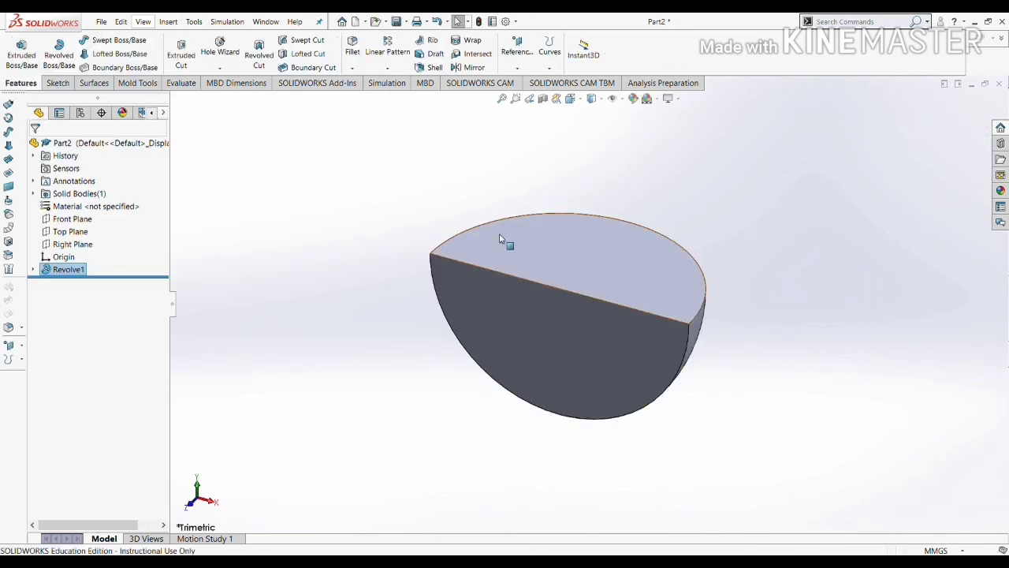
Step: Edit the revolve feature and reverse its direction of revolution
left_click(54, 272)
left_click(338, 296)
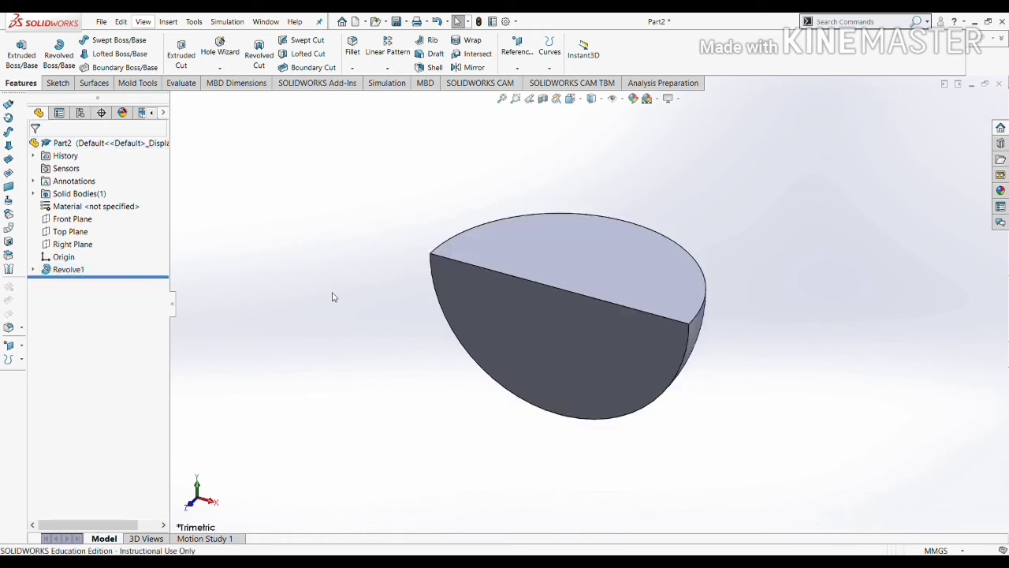
left_click(77, 270)
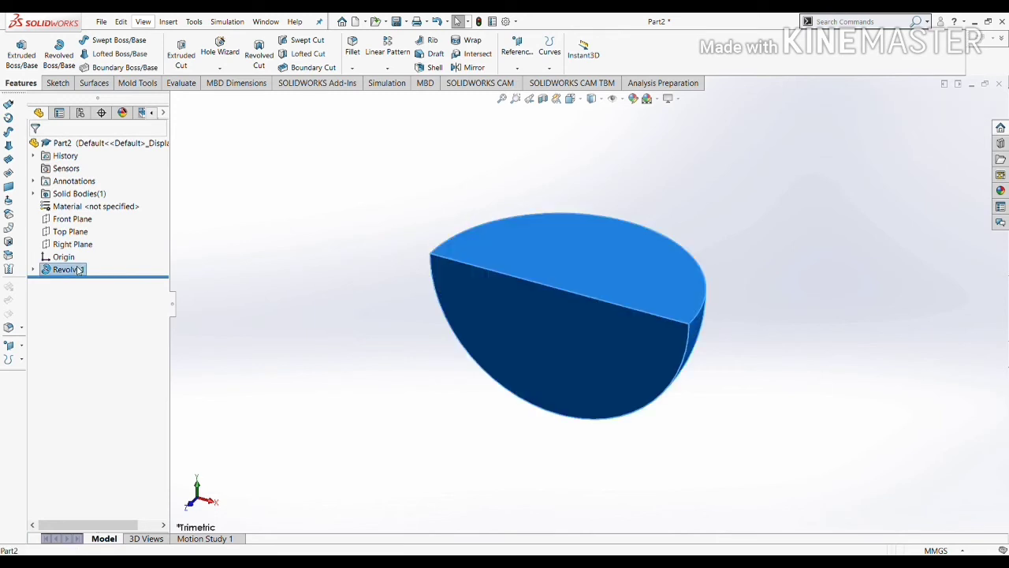
left_click(91, 244)
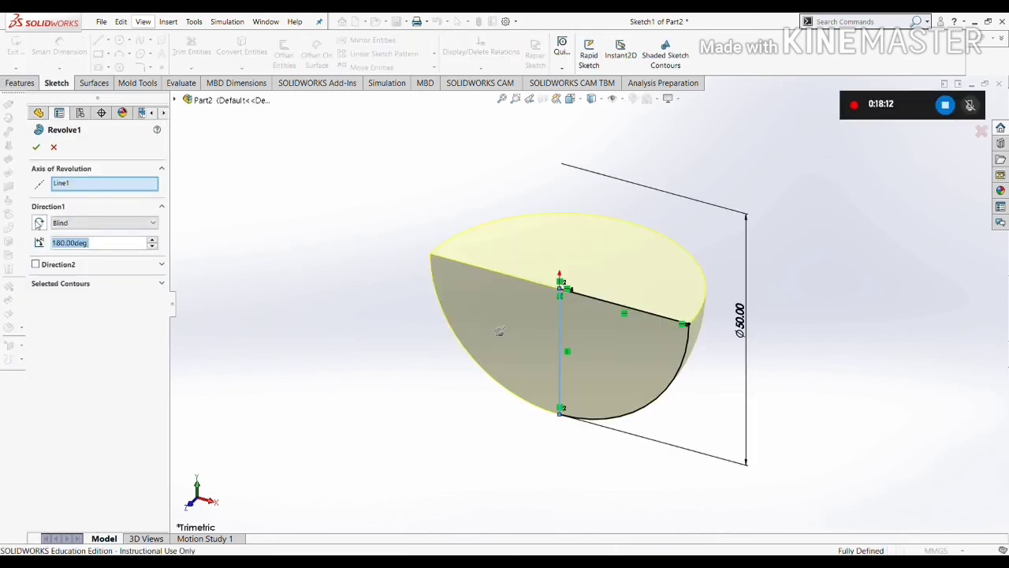
left_click(40, 223)
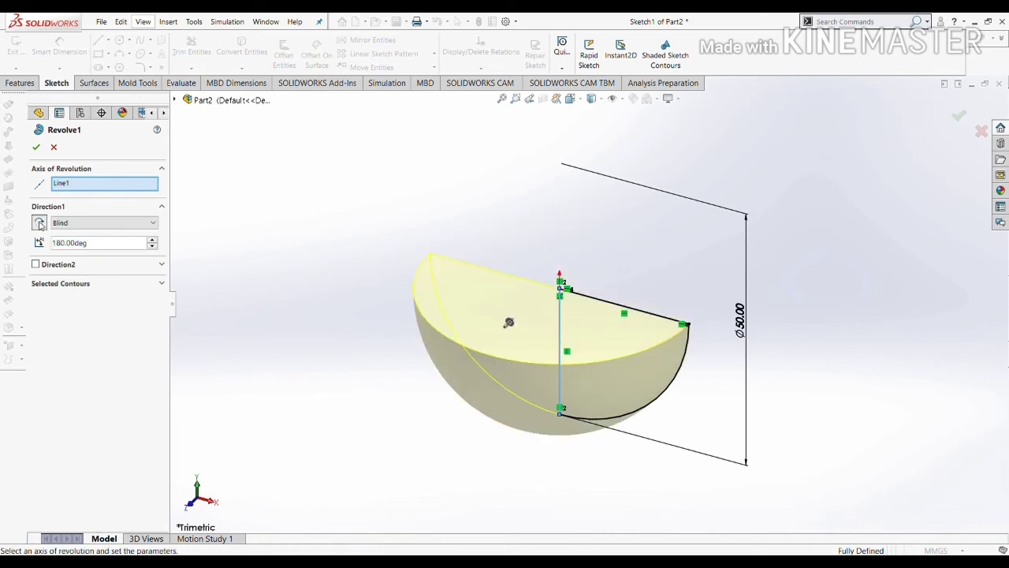
left_click(35, 147)
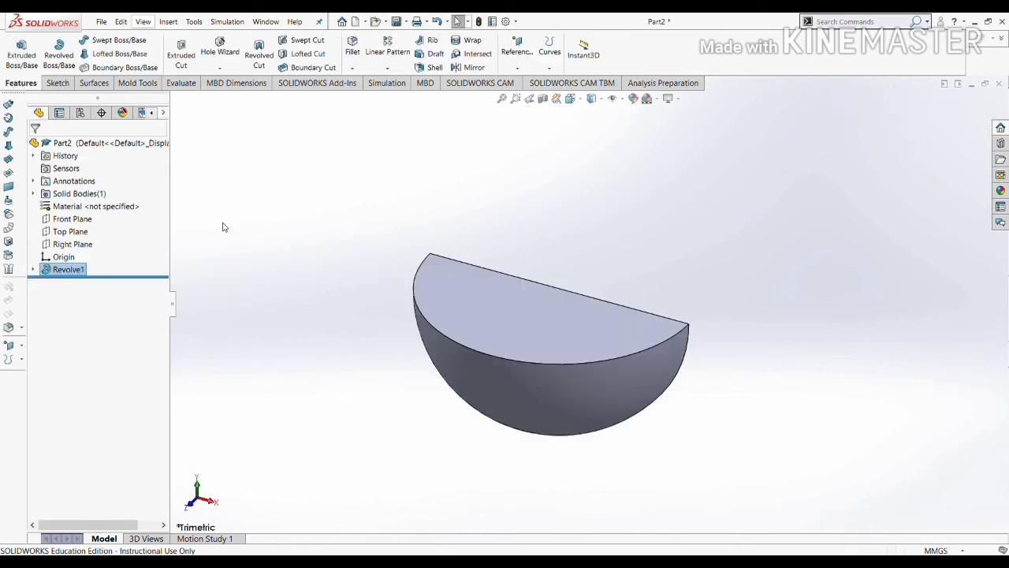
Step: Open a new sketch on the flat semicircular cut face of the revolved body
middle_click_drag(637, 338, 532, 412)
left_click(533, 412)
left_click(681, 248)
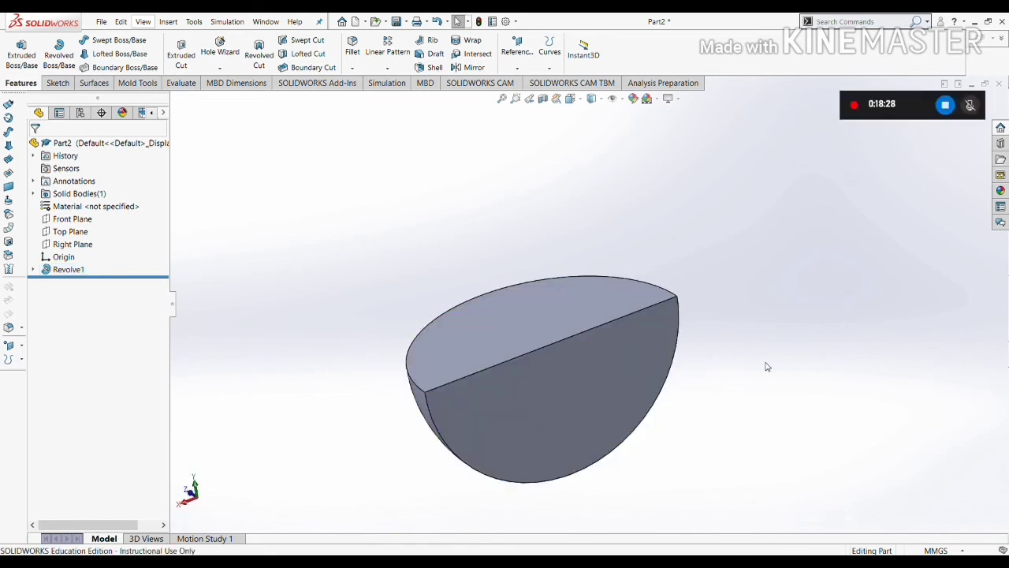
middle_click_drag(765, 365, 620, 413)
left_click(597, 359)
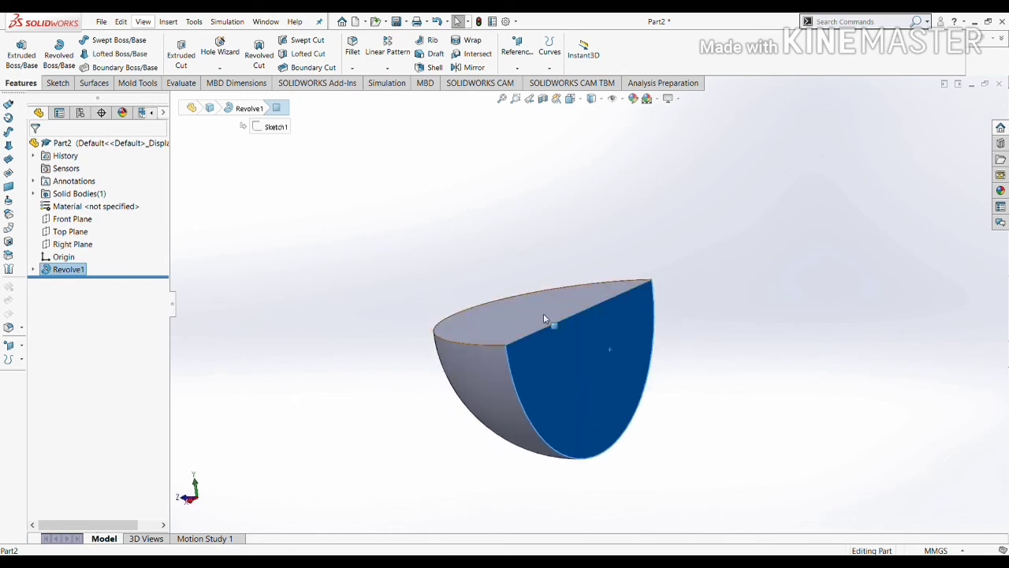
left_click(651, 426)
left_click(559, 368)
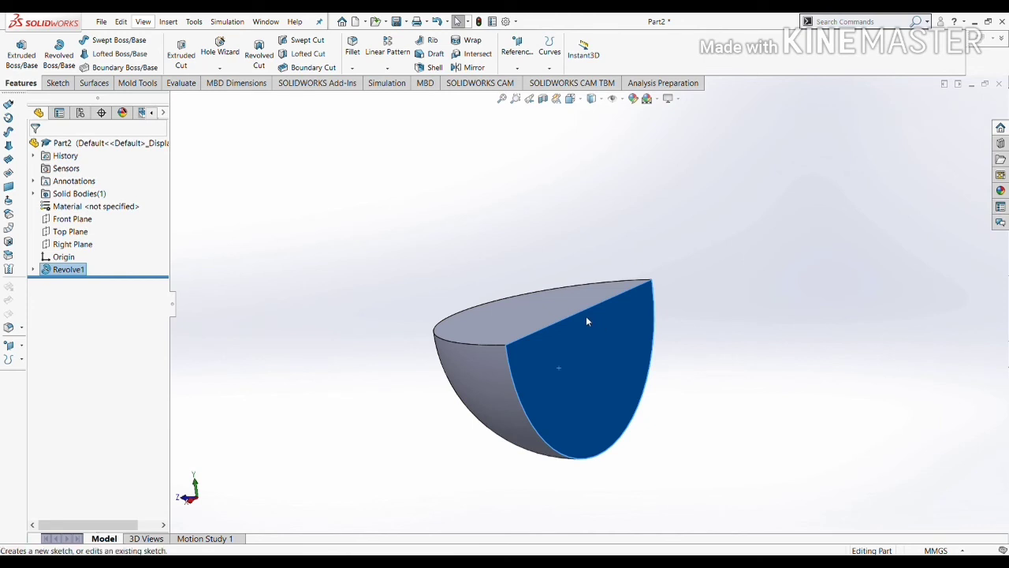
left_click(590, 320)
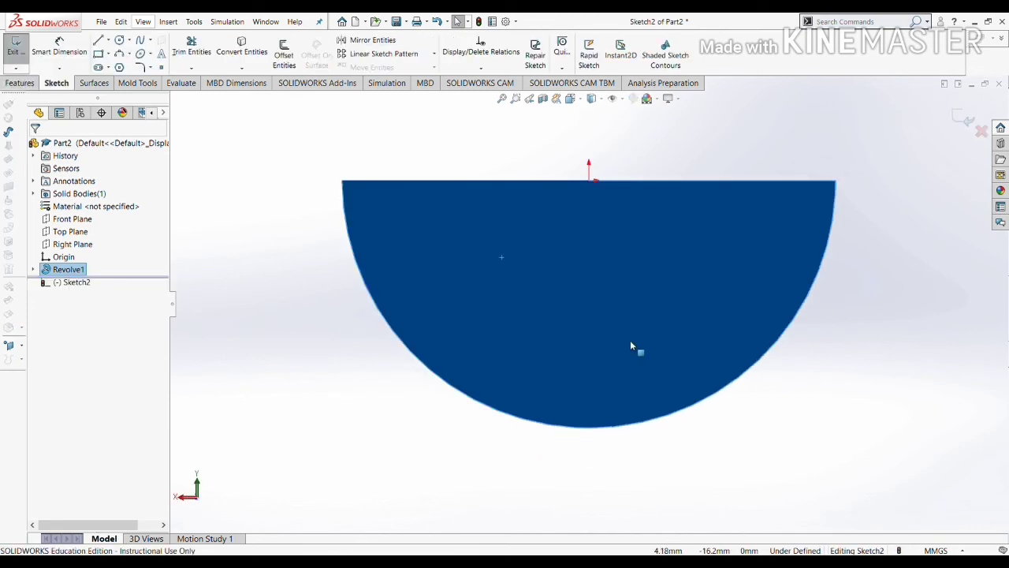
left_click(824, 314)
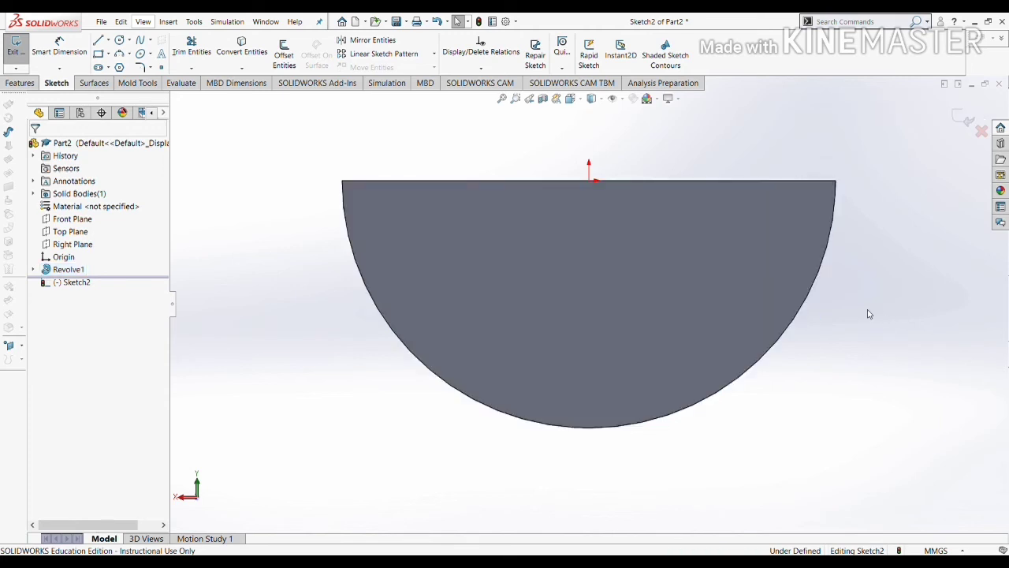
Step: Sketch a circle of about 2.85 mm radius on the semicircular face, centred about 10.72 mm directly below the origin
left_click(119, 40)
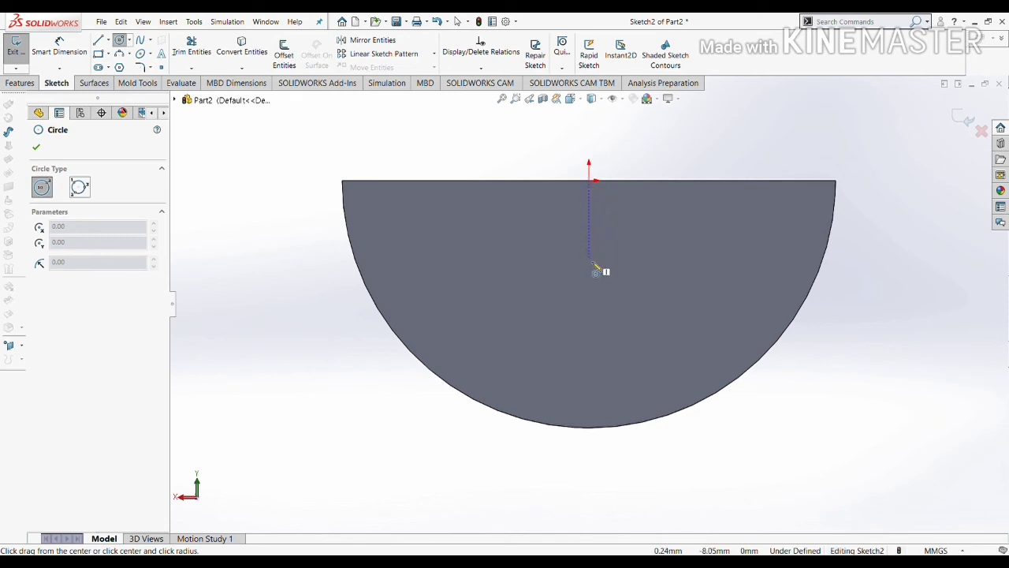
left_click(589, 286)
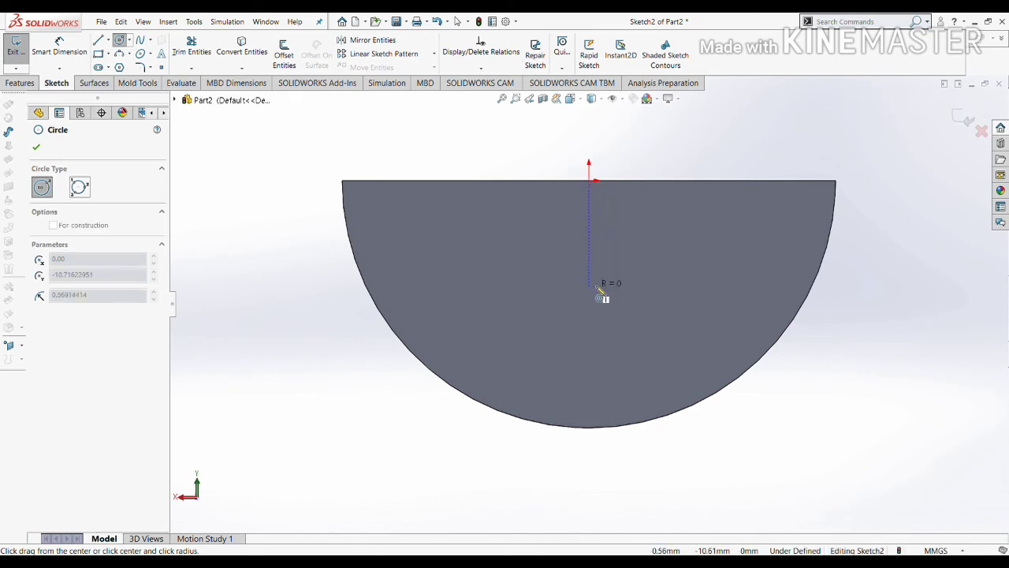
left_click(618, 292)
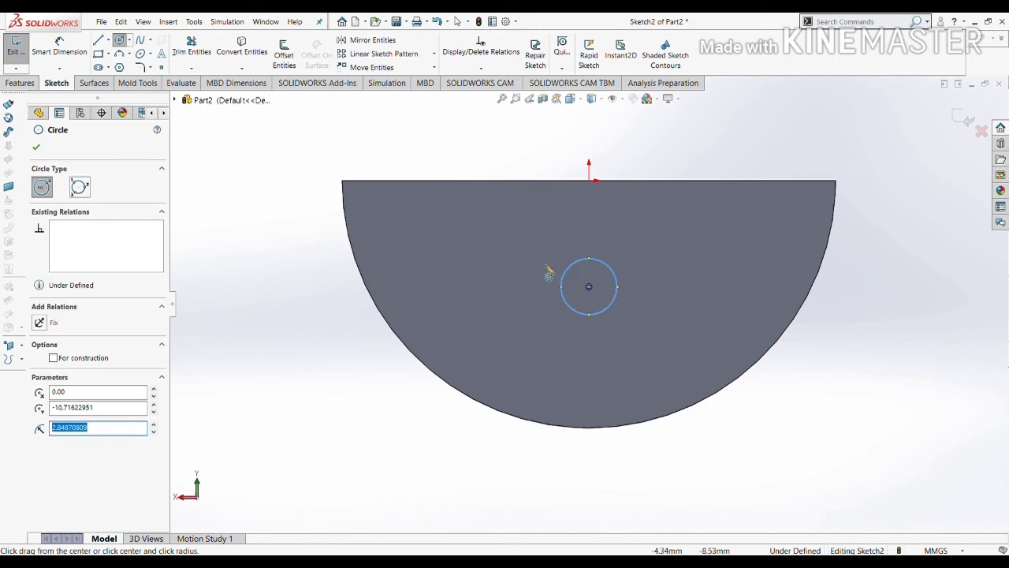
Step: Dimension the distance from the circle's centre to the origin as 10 mm
key("Escape")
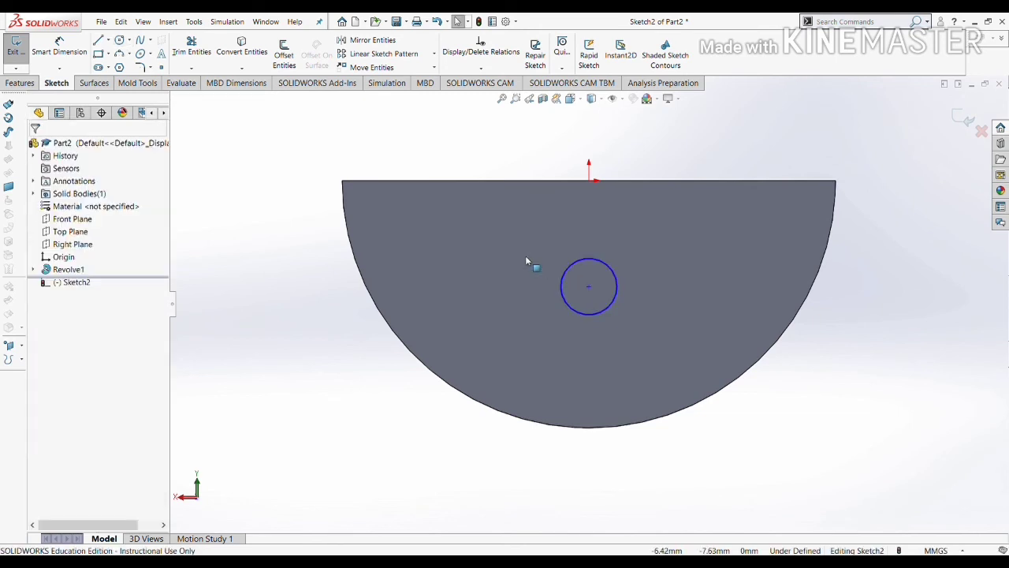
left_click(60, 48)
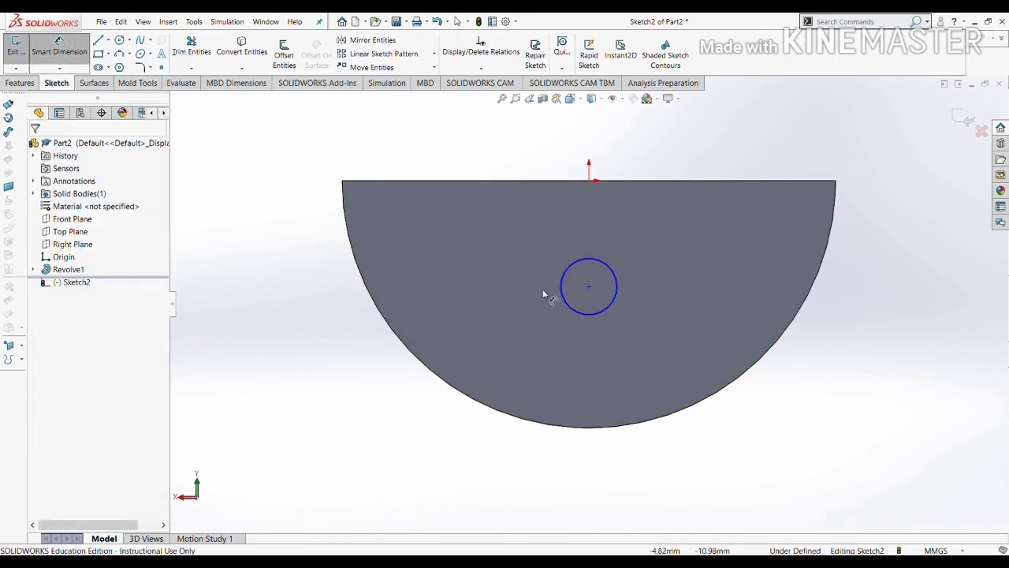
left_click(589, 287)
left_click(589, 180)
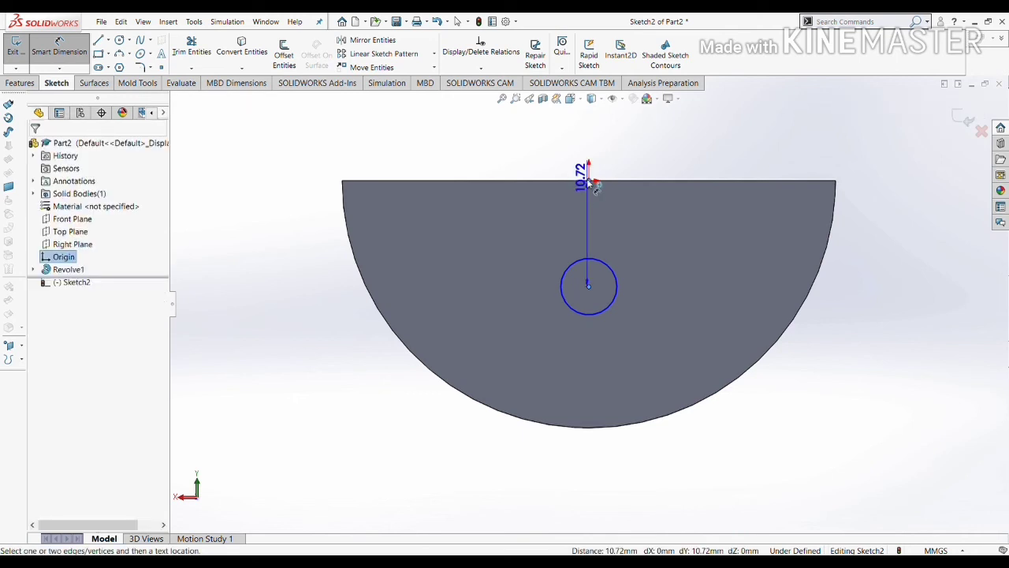
left_click(635, 227)
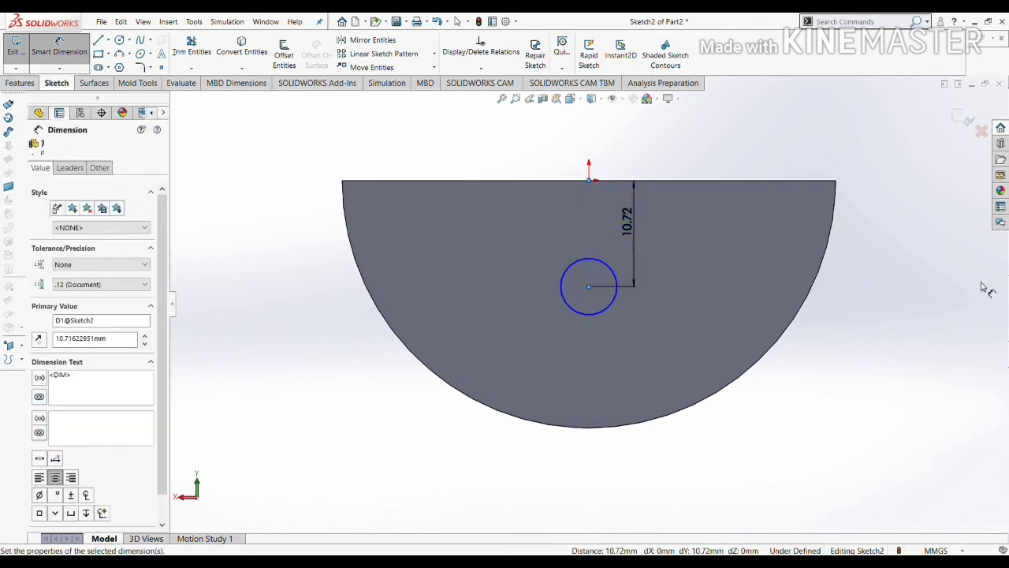
type("10")
key("Return")
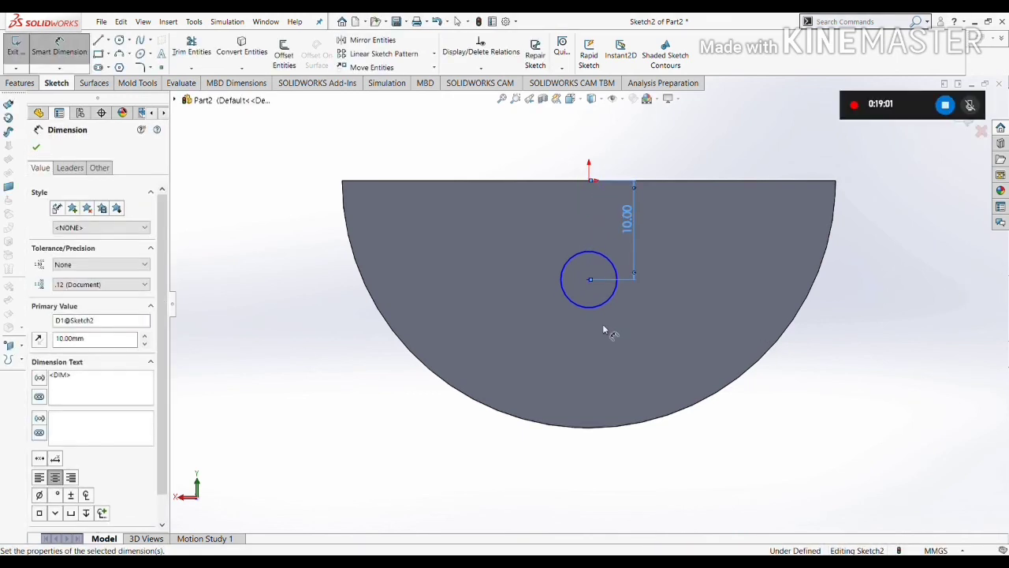
Step: Dimension the circle's diameter as 5 mm
left_click(609, 303)
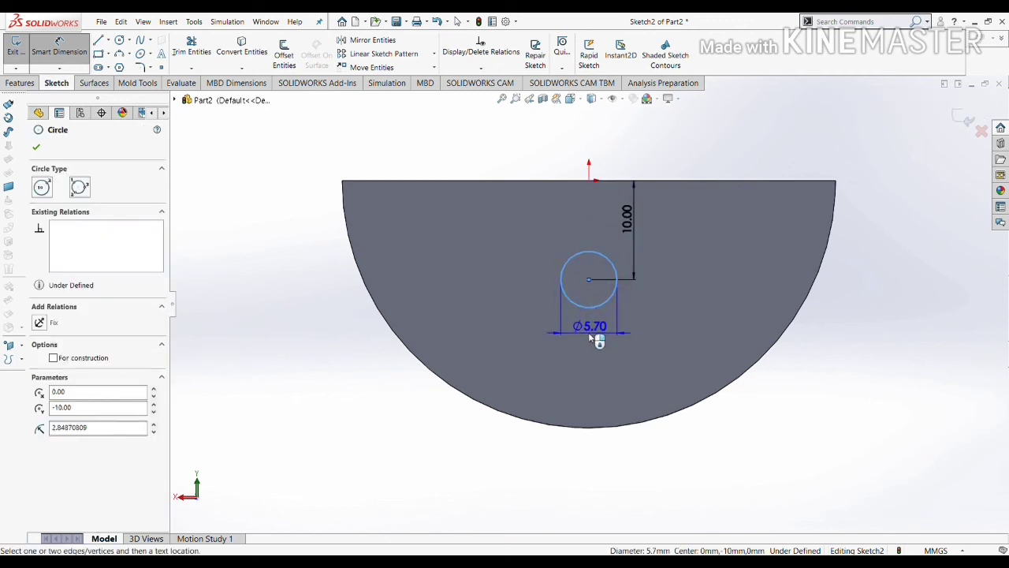
left_click(589, 335)
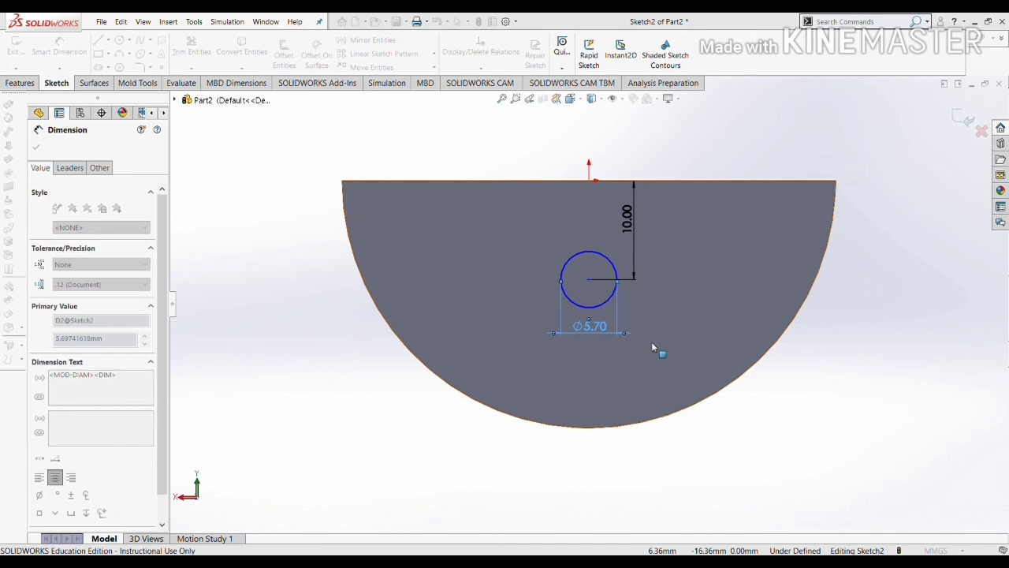
type("5")
key("Return")
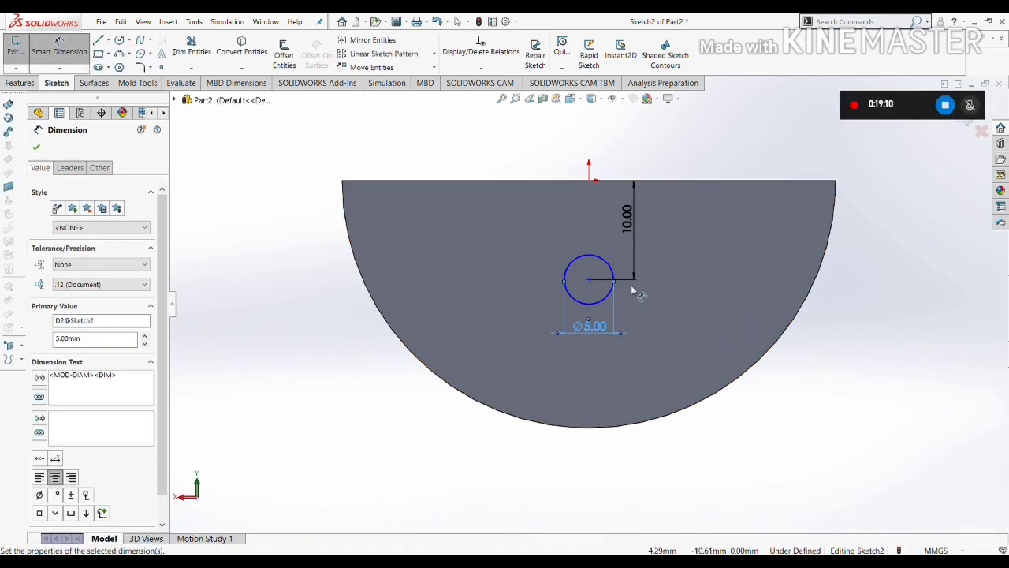
key("Escape")
Step: Move the circle's centre about 1.17 mm sideways, out of line with the origin
left_click(589, 280)
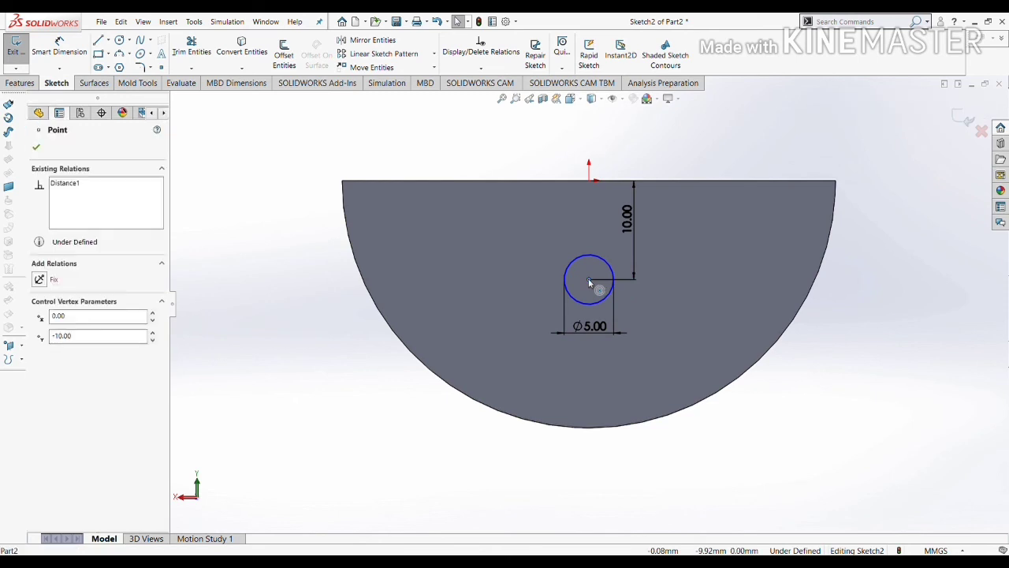
left_click(883, 390)
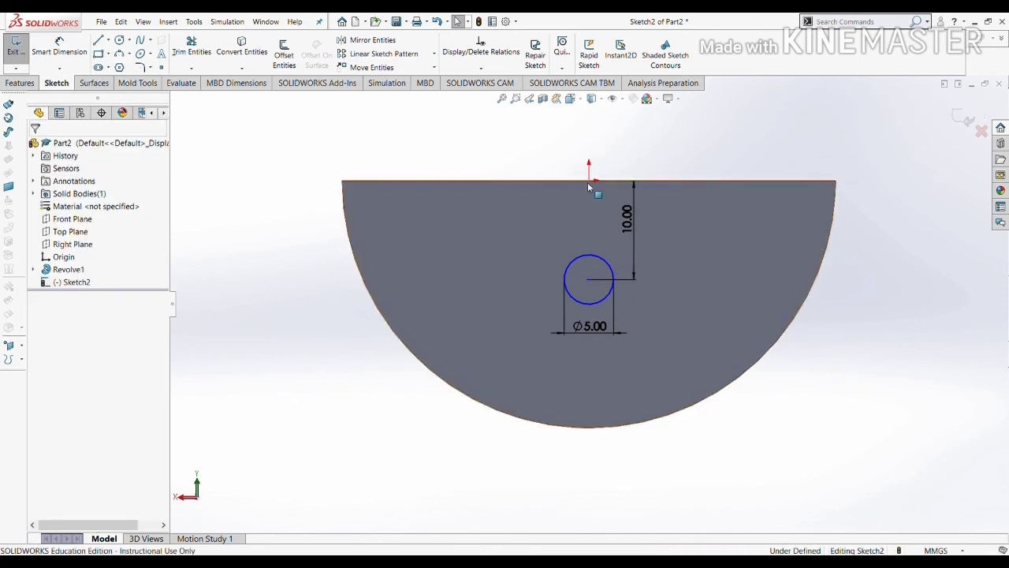
left_click(589, 280)
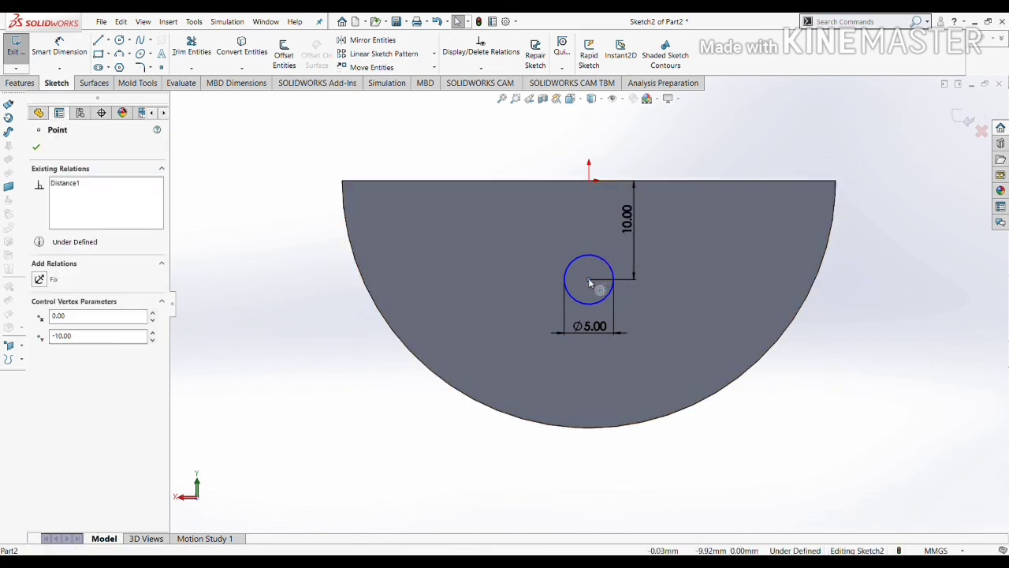
mouse_move(588, 280)
left_mouse_down()
mouse_move(648, 264)
mouse_move(685, 183)
mouse_move(535, 120)
mouse_move(545, 267)
mouse_move(601, 281)
left_mouse_up()
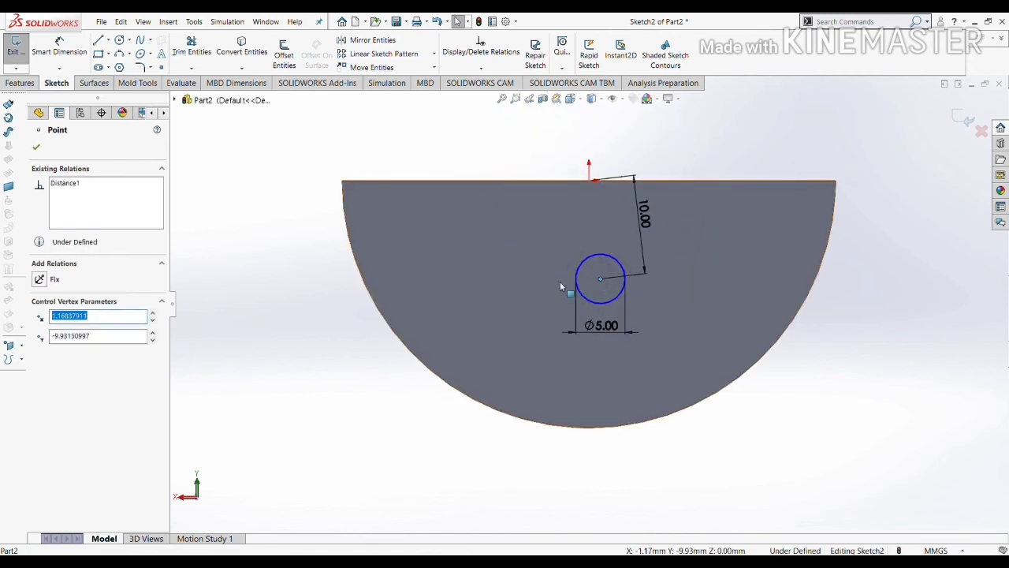
left_click(609, 289)
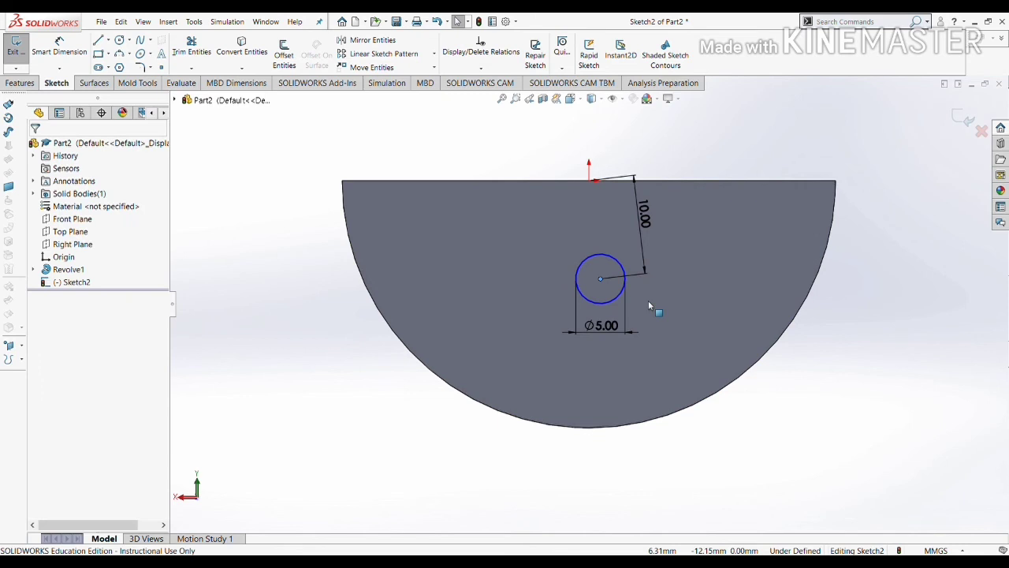
Step: Add a Vertical relation between the circle's centre and the origin
left_click(599, 277)
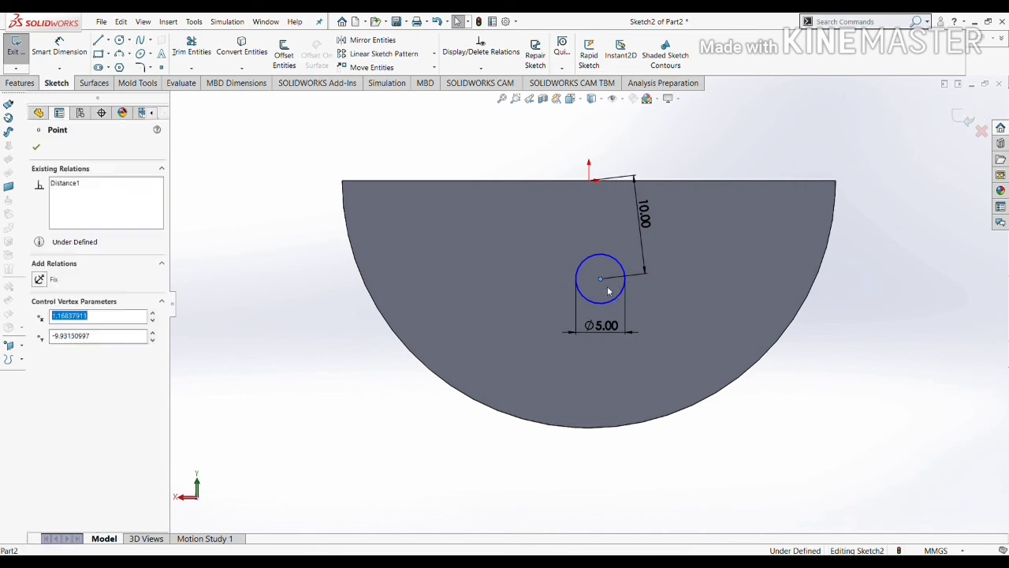
left_click(590, 184, "ctrl")
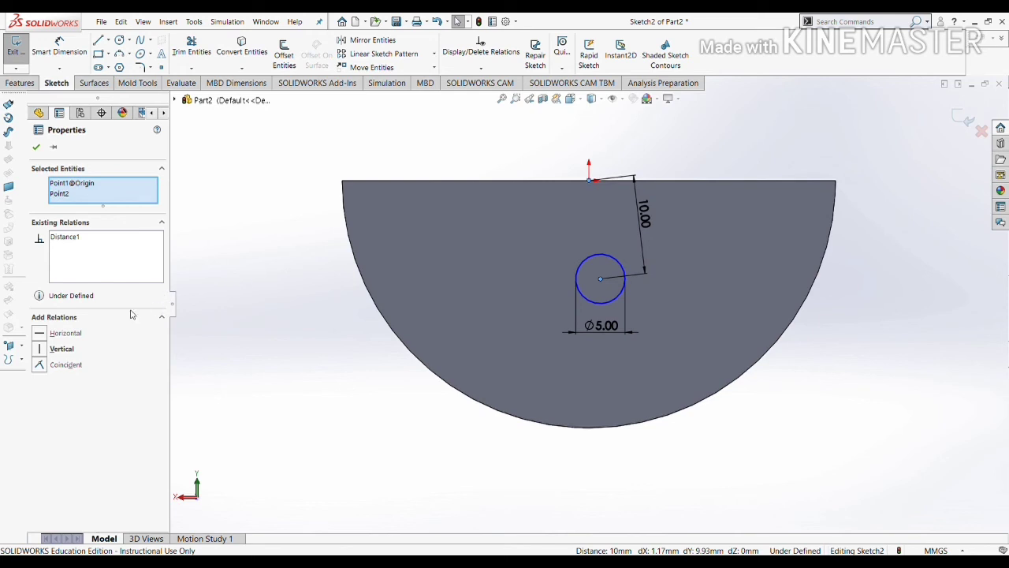
left_click(49, 350)
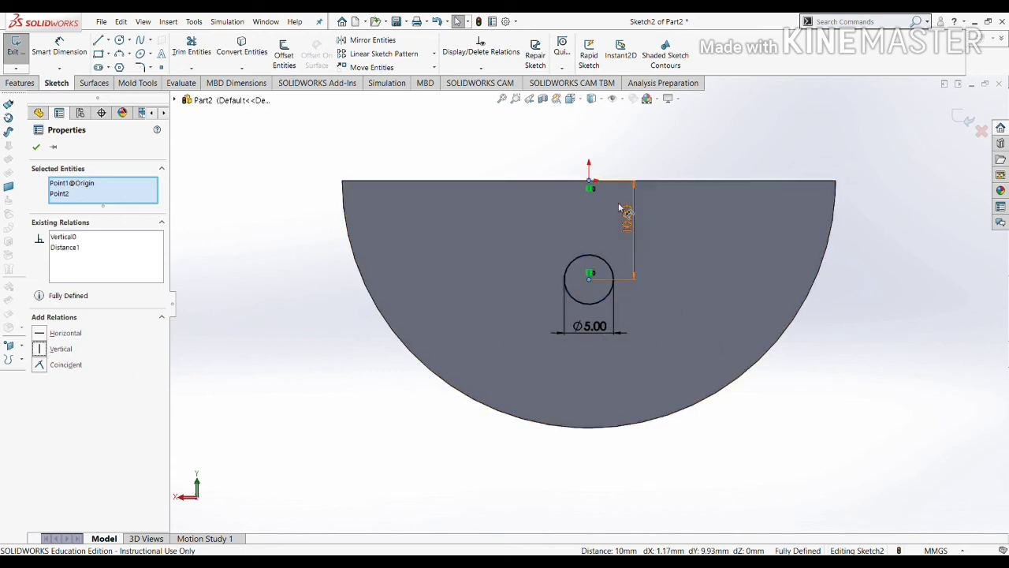
left_click(871, 361)
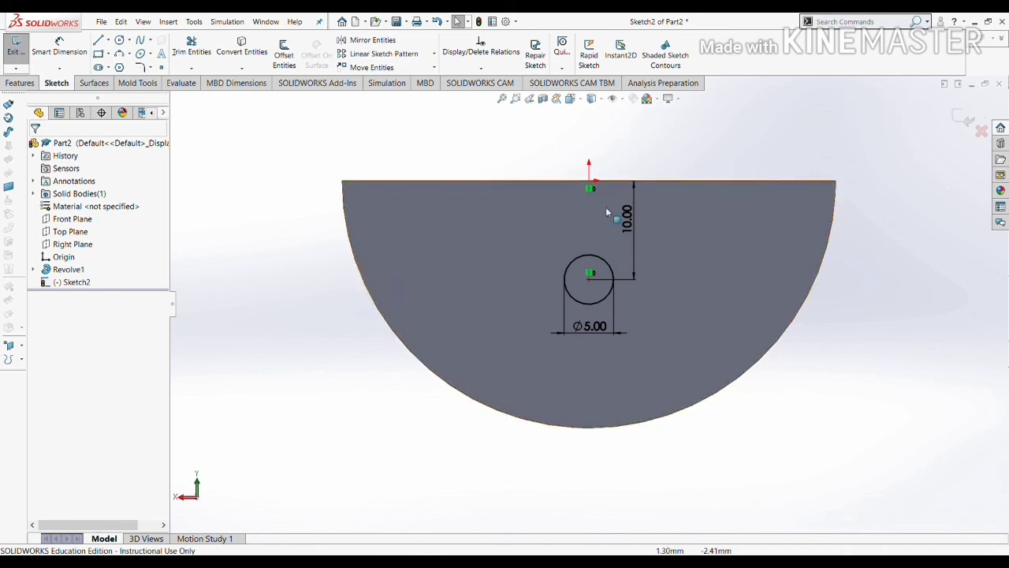
Step: Start a Revolved Cut of the circle about the straight edge shared by the two flat faces, with its direction reversed
middle_click_drag(605, 206, 629, 244)
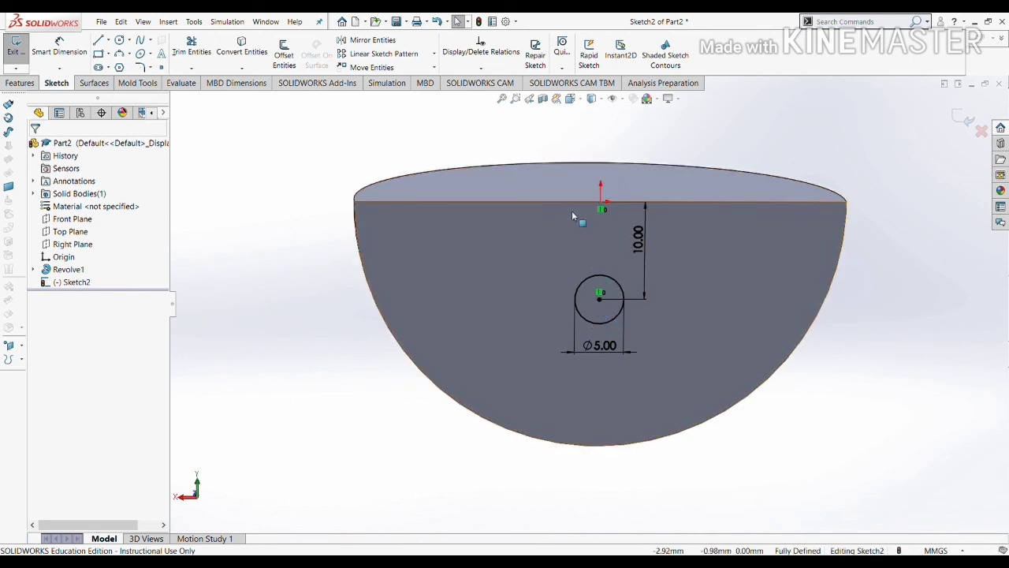
left_click(21, 83)
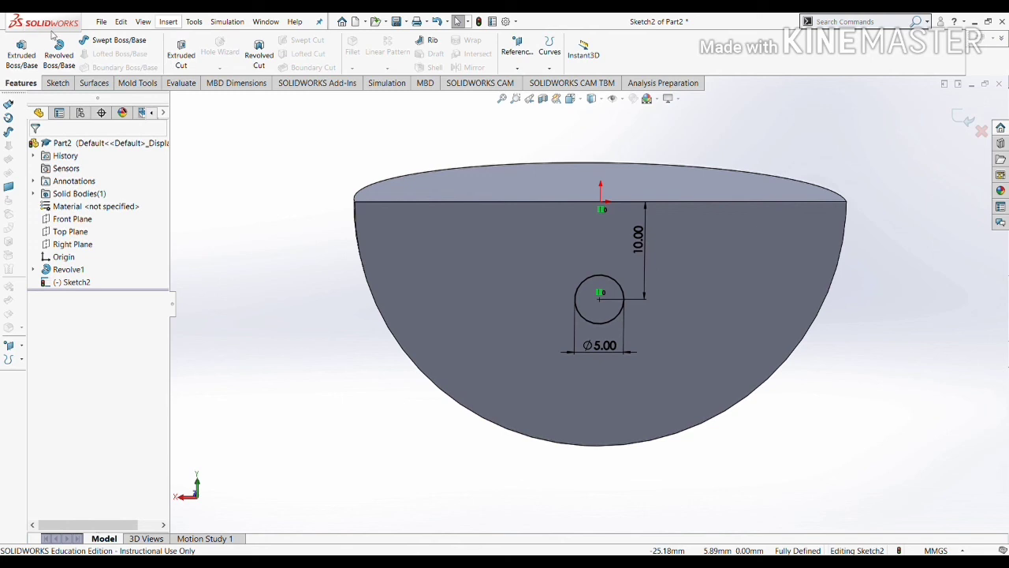
left_click(259, 51)
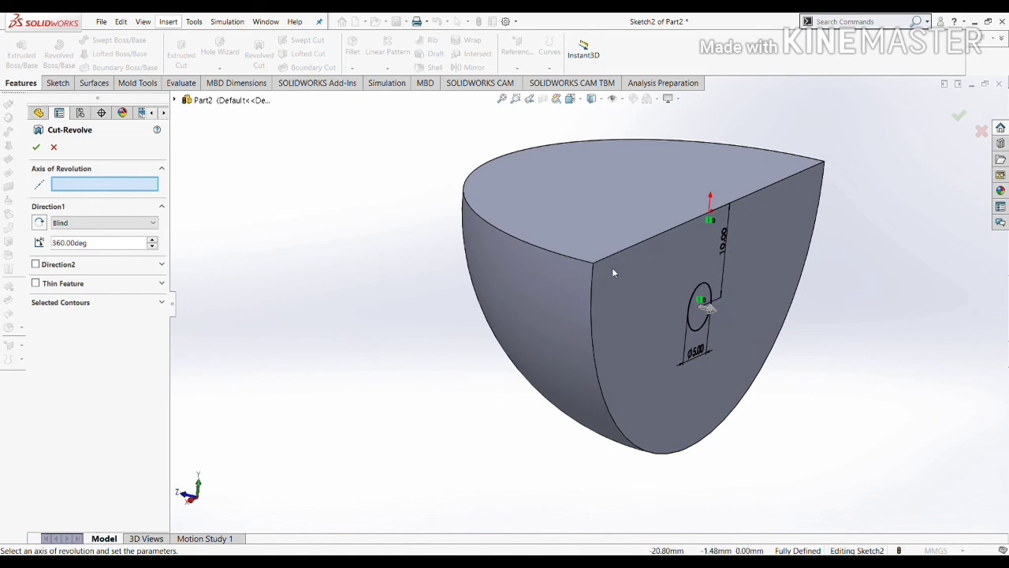
left_click(636, 243)
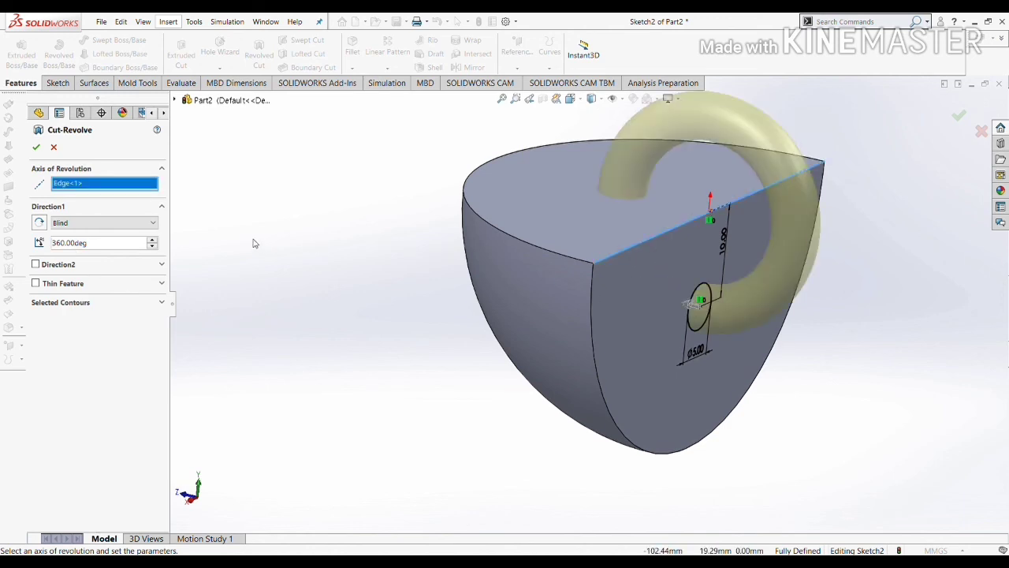
left_click_drag(104, 244, 48, 243)
left_click(140, 246)
left_click(39, 224)
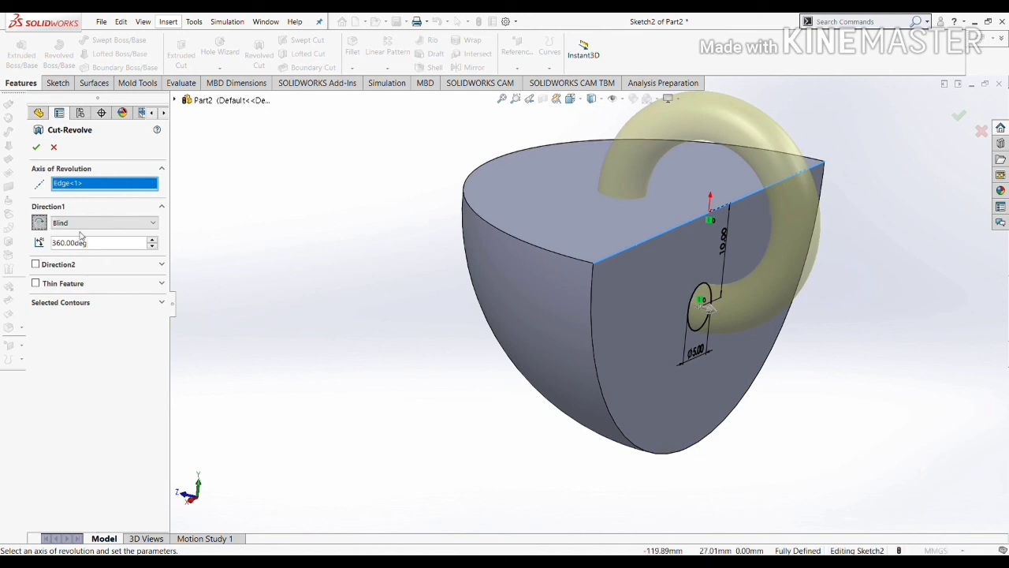
Step: Set the revolved cut's angle to 90° and accept the feature
double_click(104, 246)
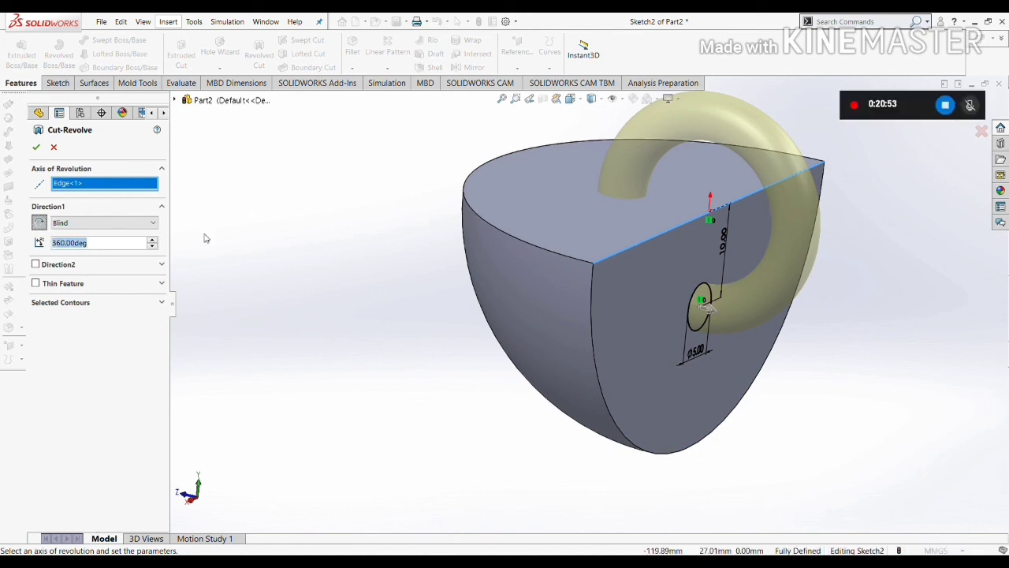
type("90")
key("Return")
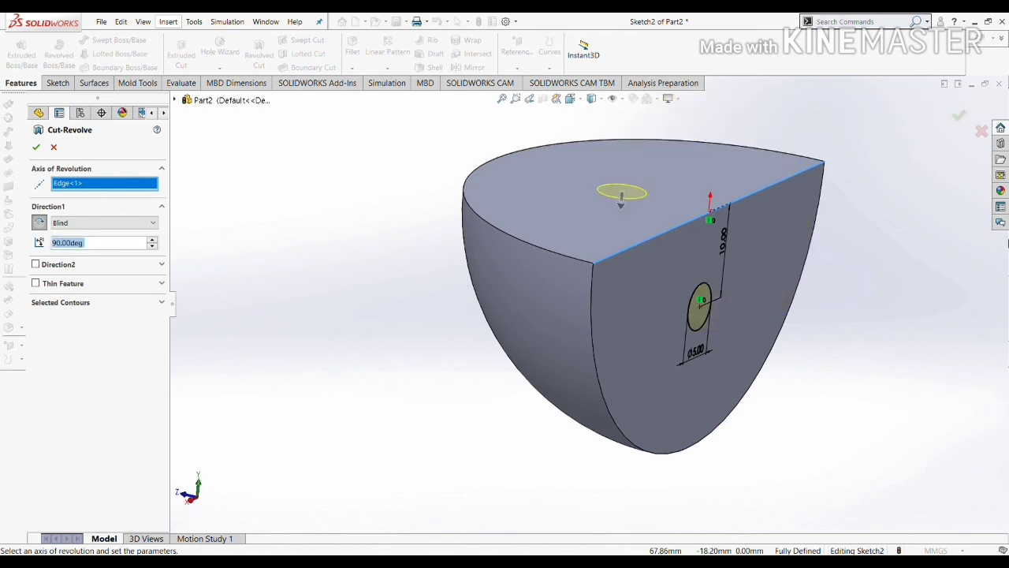
middle_click_drag(621, 200, 612, 256)
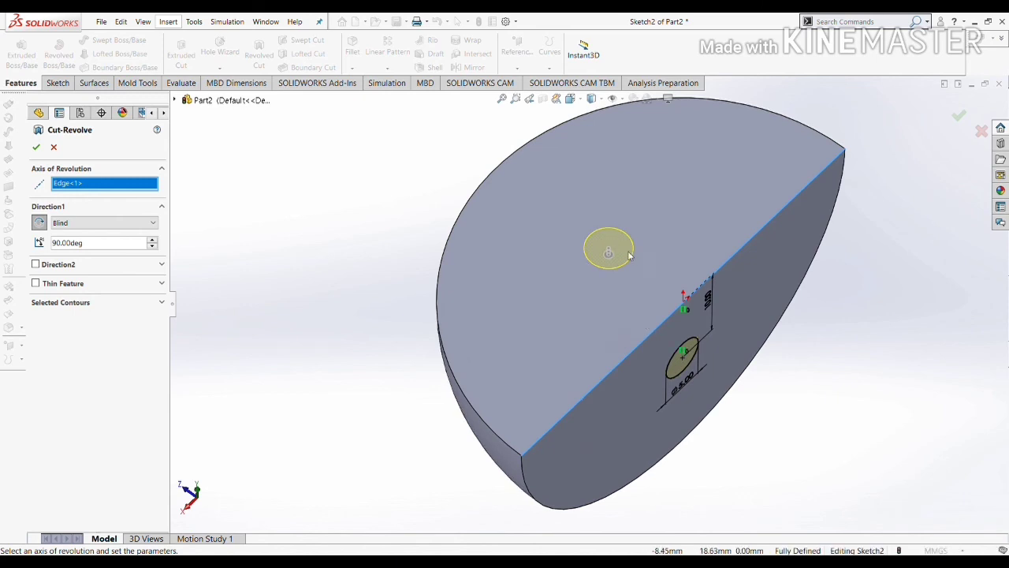
left_click(37, 148)
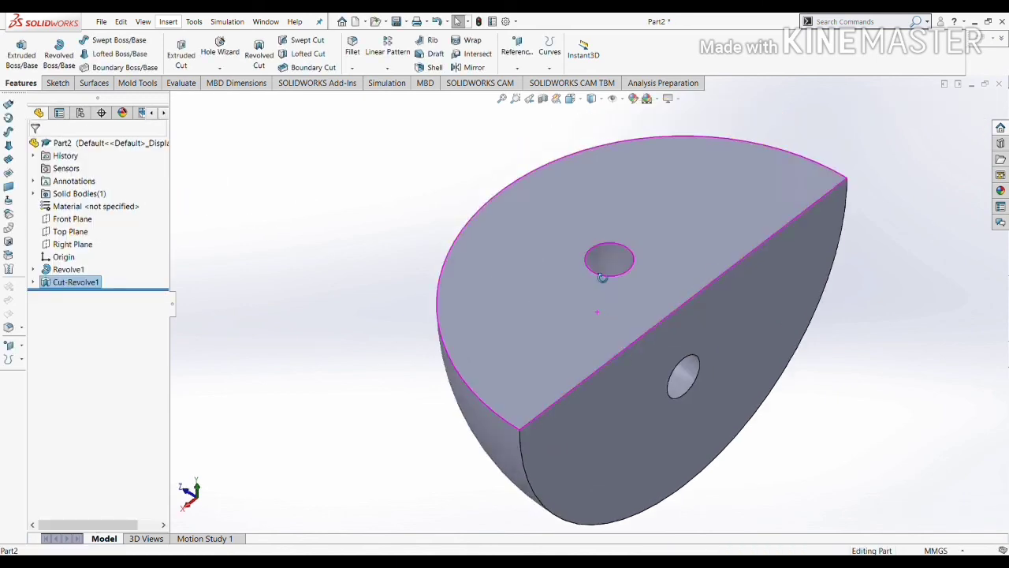
Step: Examine the revolved hole closely through its opening on the flat semicircular face
middle_click_drag(600, 253, 539, 68)
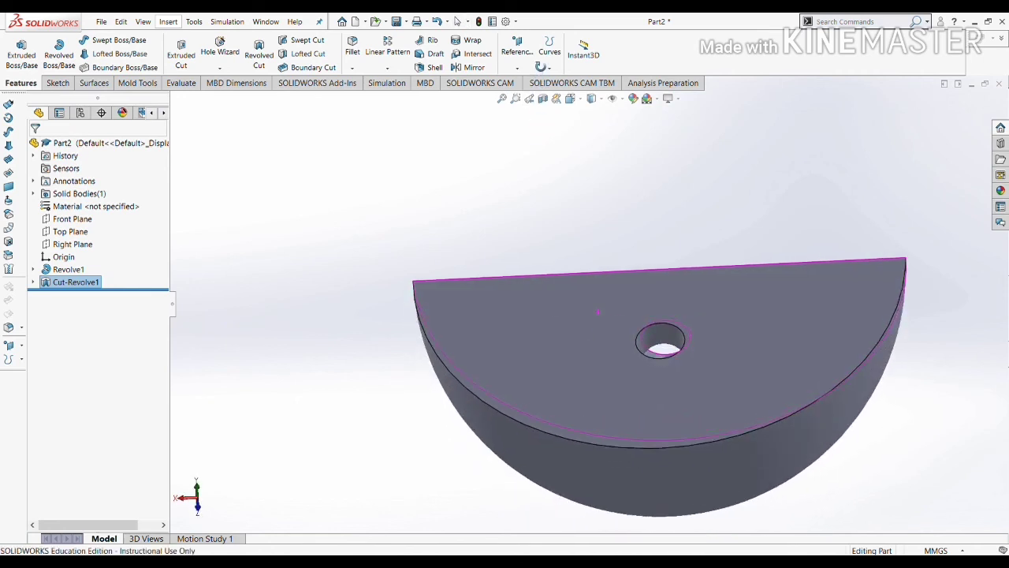
scroll(653, 303, "down", 1)
scroll(666, 347, "up", 2)
scroll(552, 308, "down", 8)
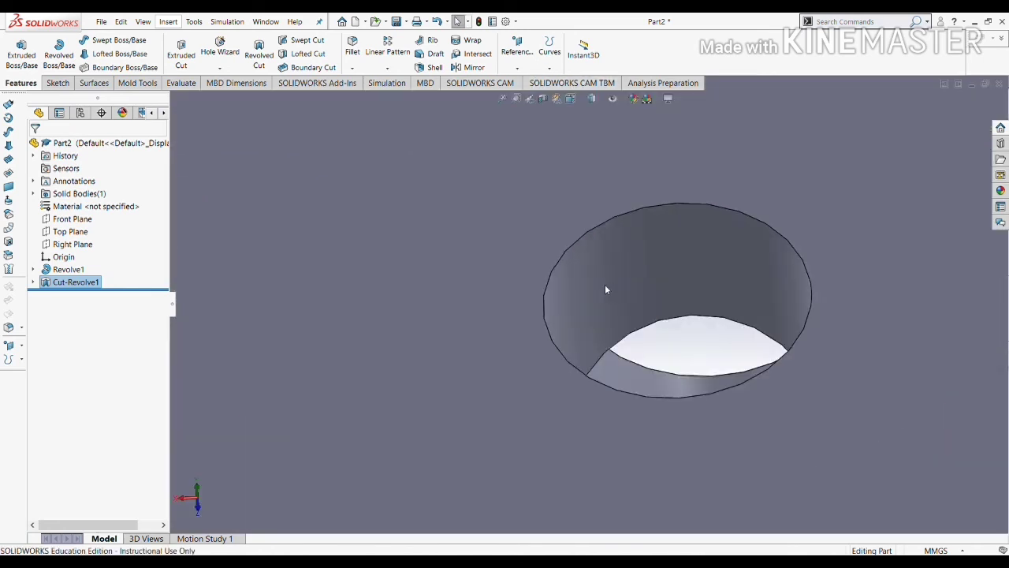
scroll(730, 384, "up", 6)
middle_click_drag(635, 279, 535, 312)
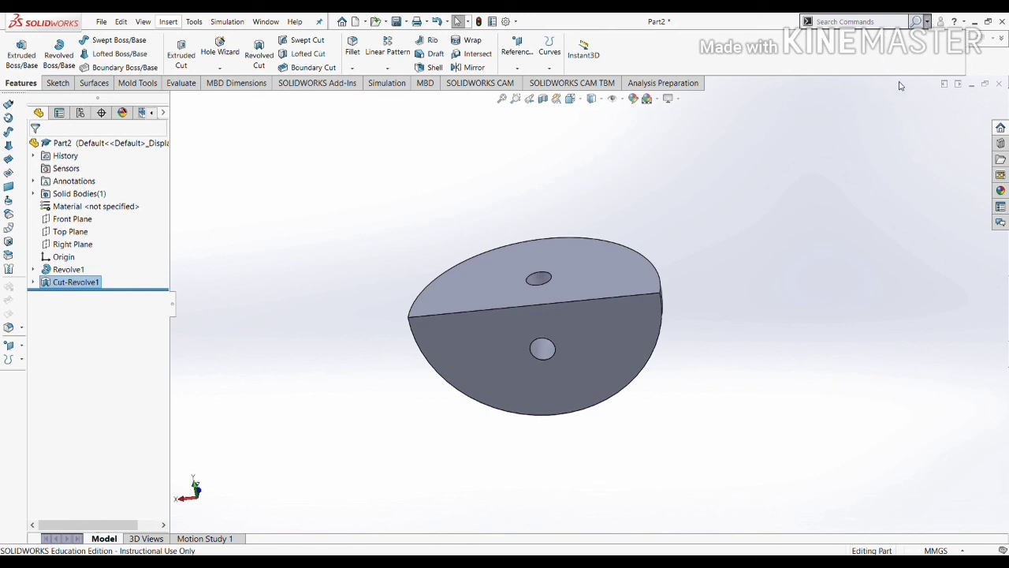
Step: Search the commands for "mirror" and for "shel", then clear the search text
left_click(872, 38)
left_click(877, 28)
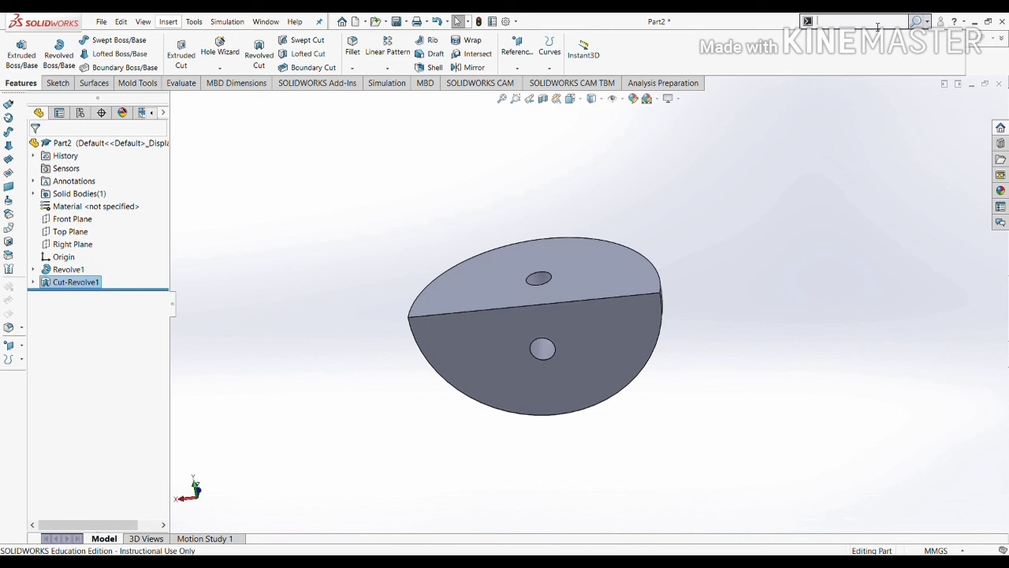
type("mirror")
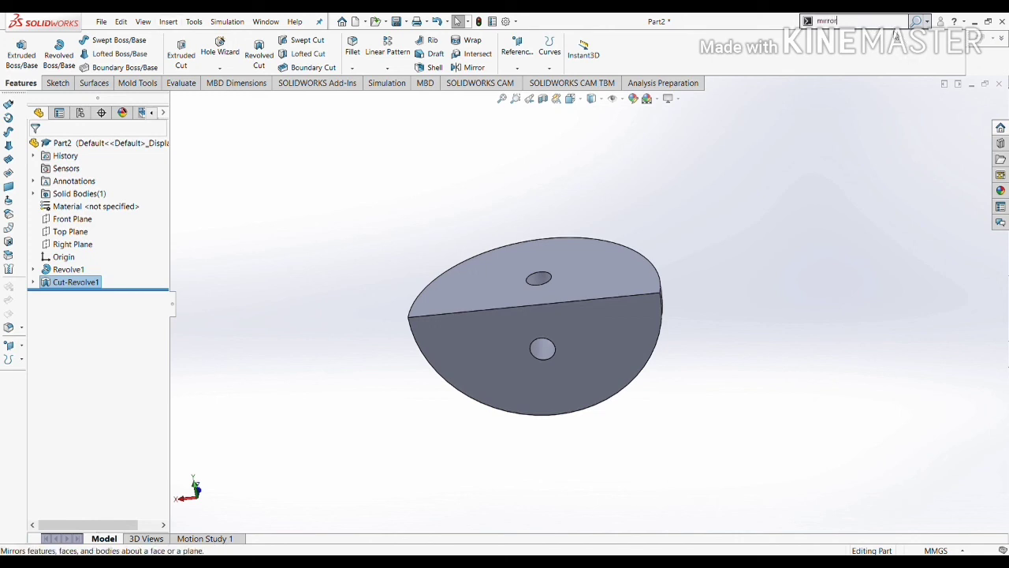
left_click_drag(870, 25, 812, 22)
type("shel")
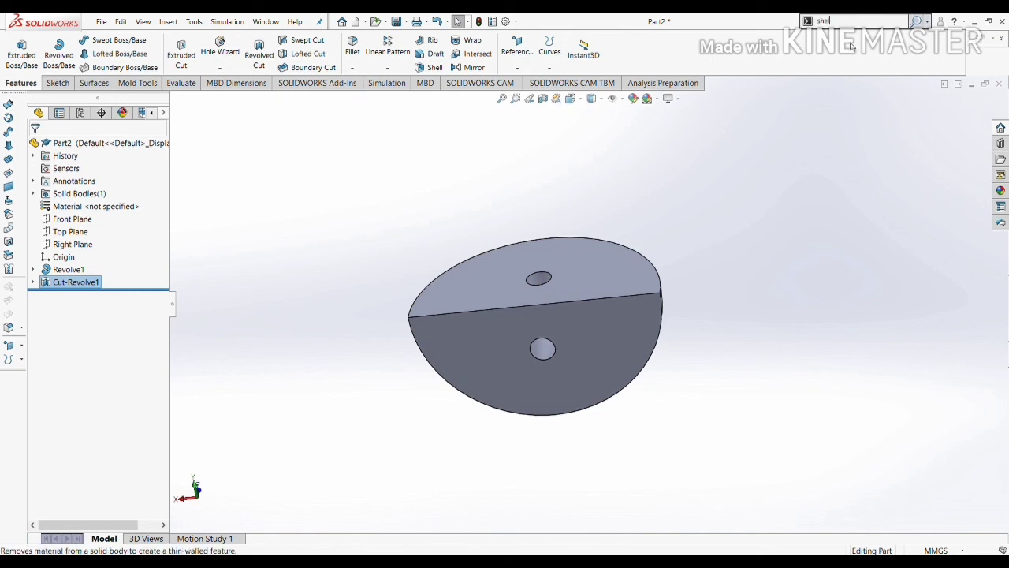
left_click_drag(856, 23, 793, 26)
key("BackSpace")
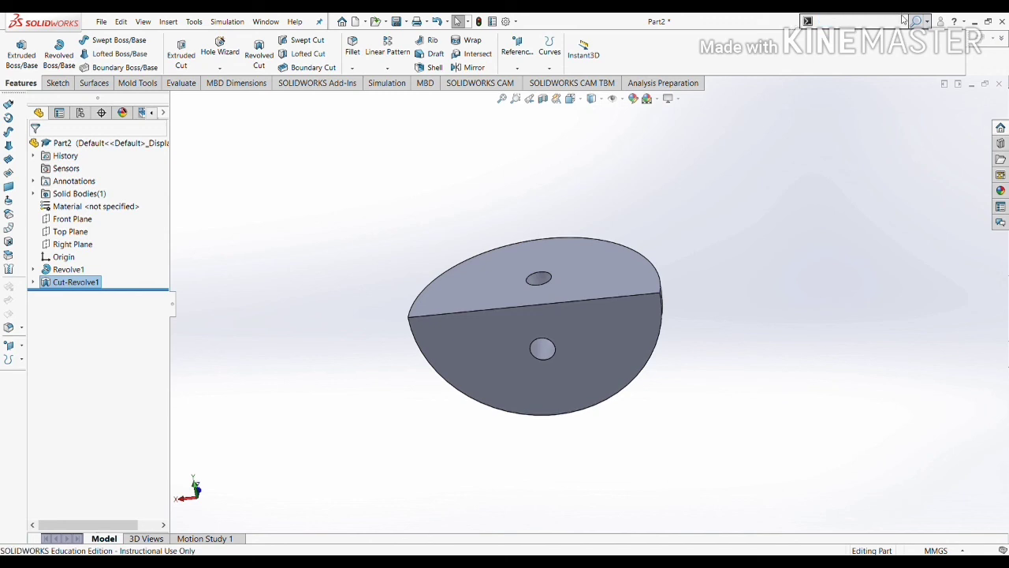